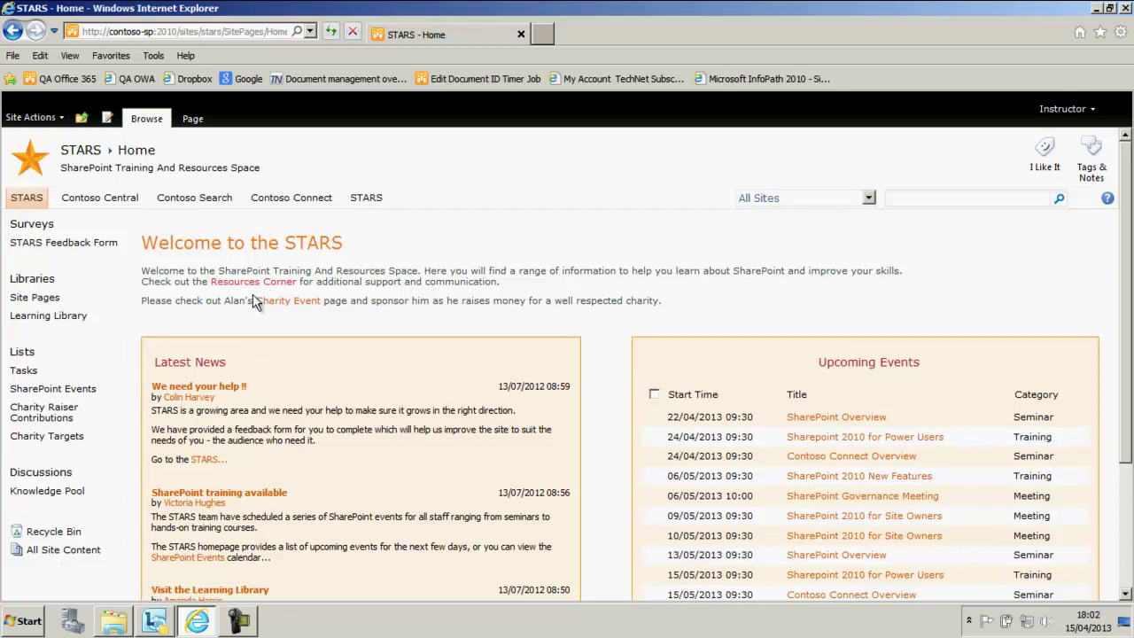
- Browse through All Site Content to the Training subsite's Tasks list
click(31, 117)
scroll(48, 369, down, 3)
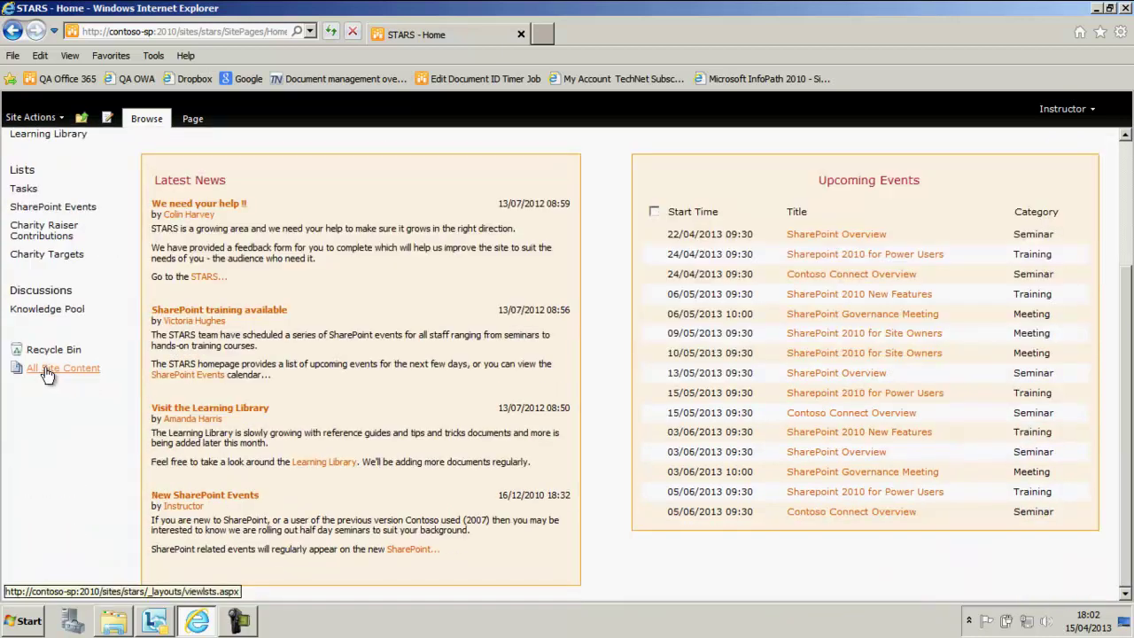
click(48, 368)
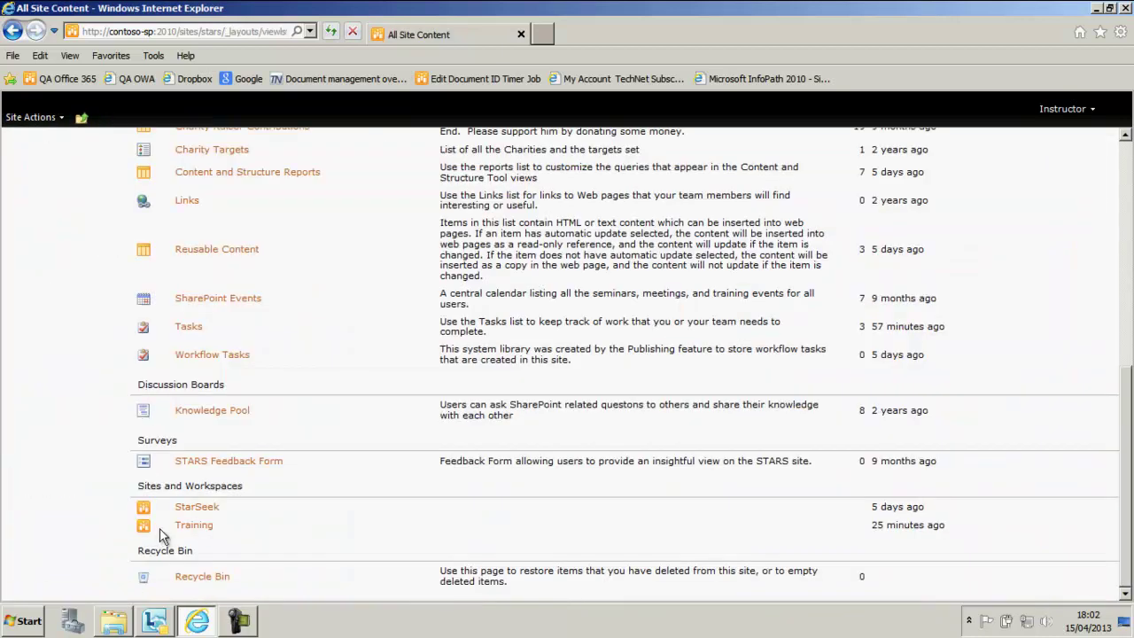
click(177, 531)
drag(141, 243, 327, 244)
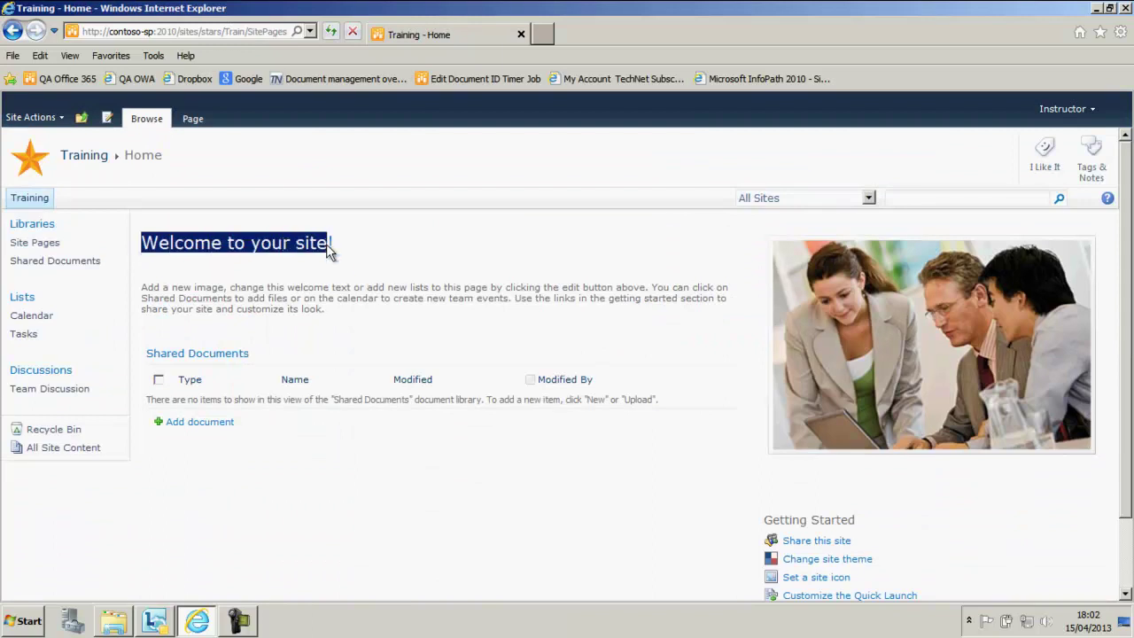
click(24, 337)
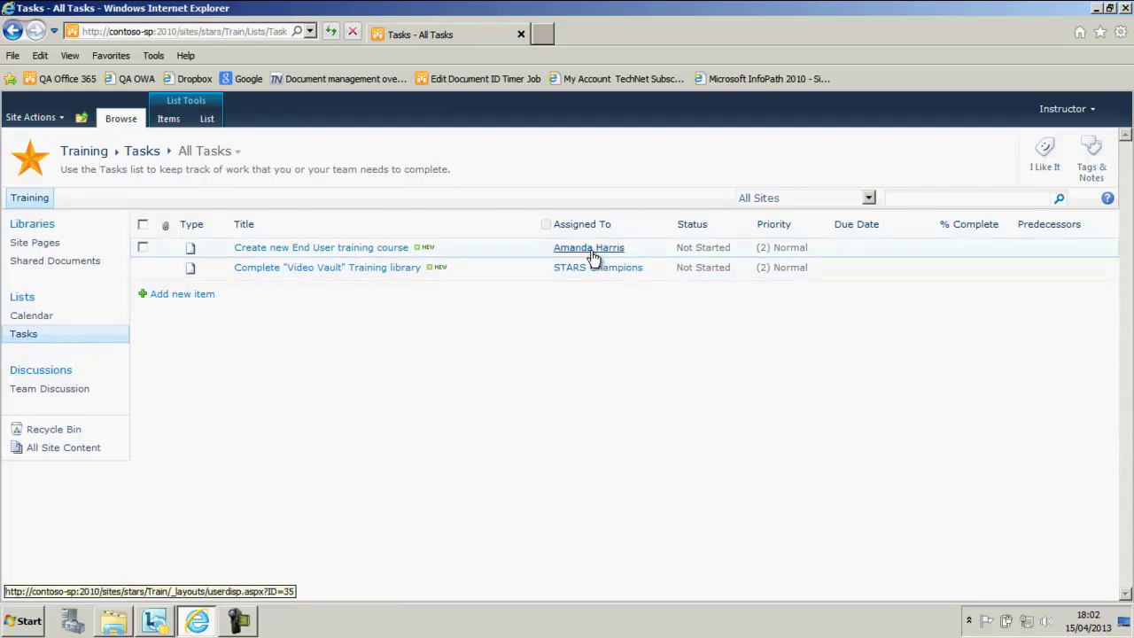
mouse_move(594, 256)
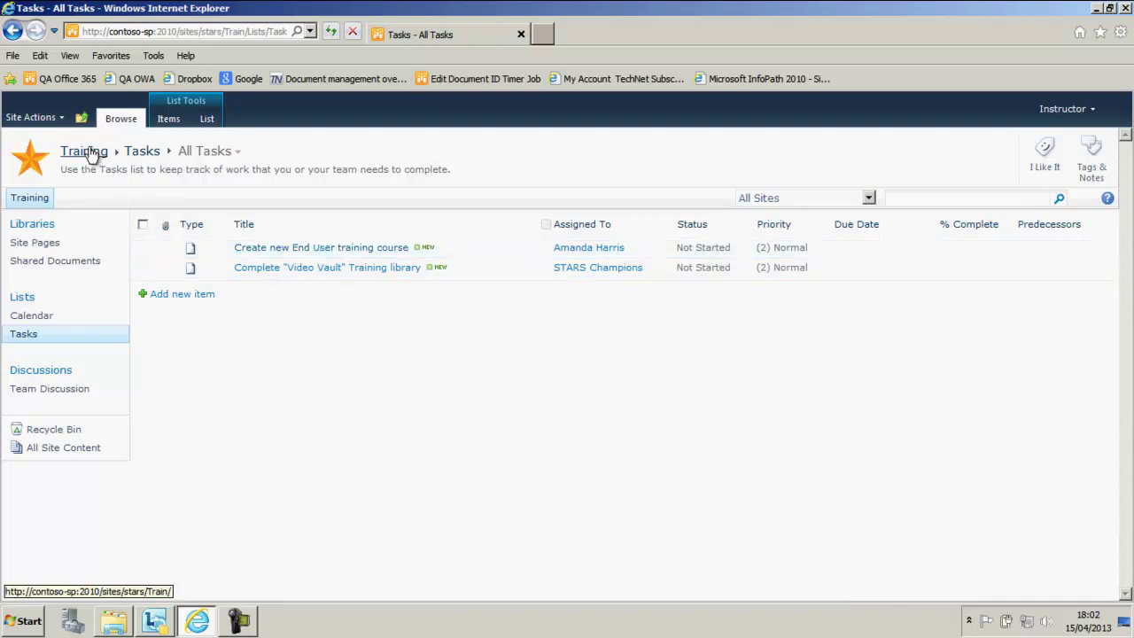
- Back on STARS, check its Tasks list's empty My Tasks view, then open Resources Corner
click(81, 119)
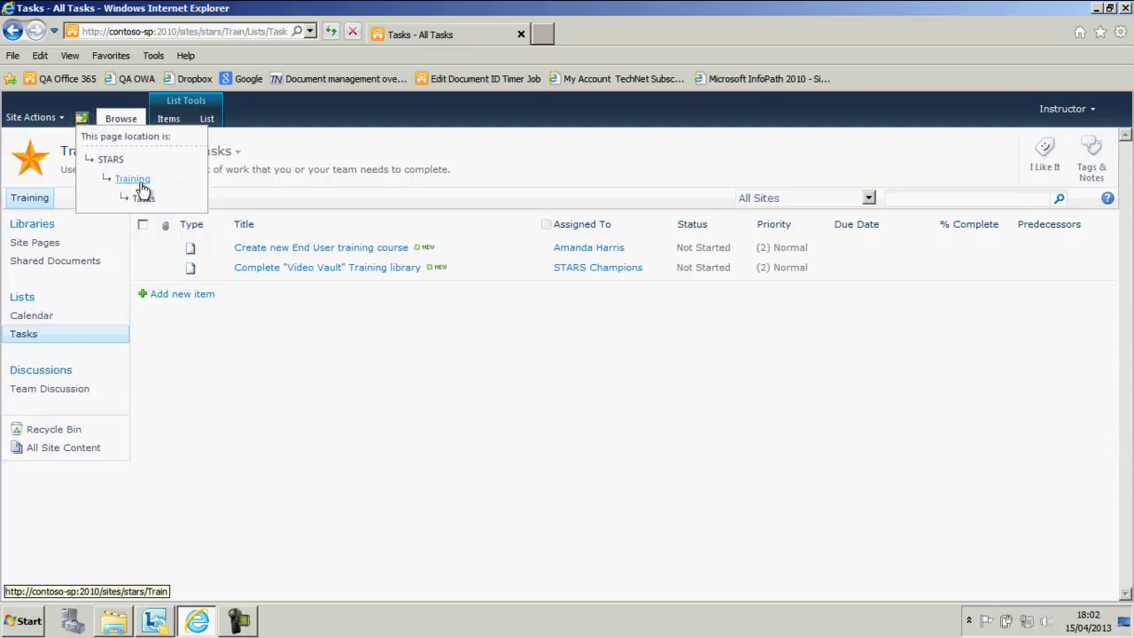
click(107, 160)
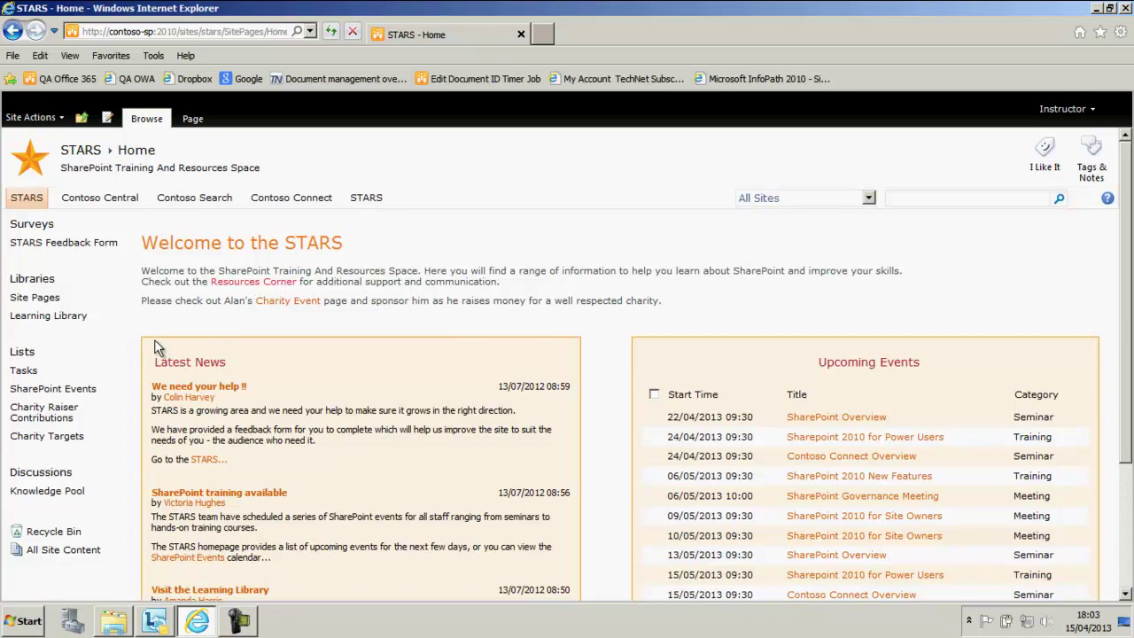
click(22, 372)
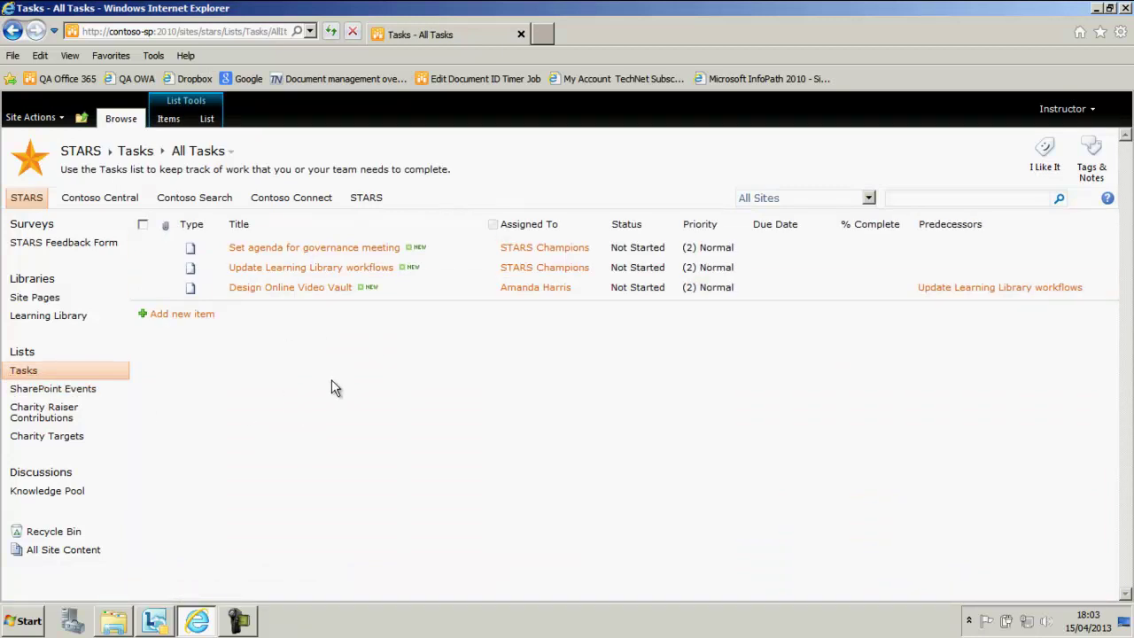
click(233, 152)
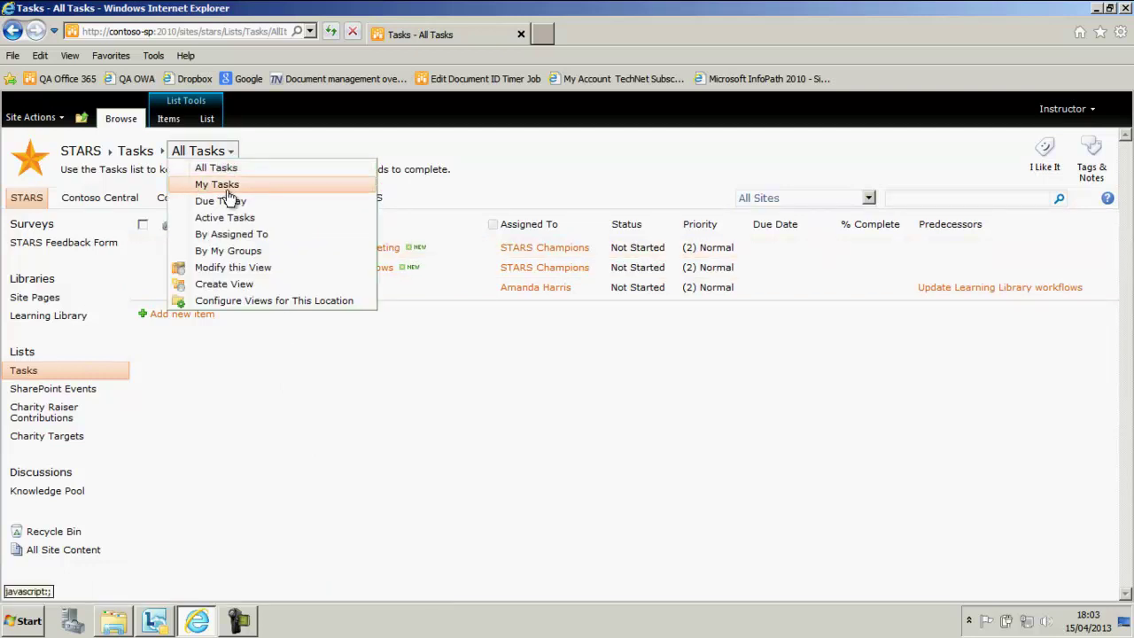
click(228, 186)
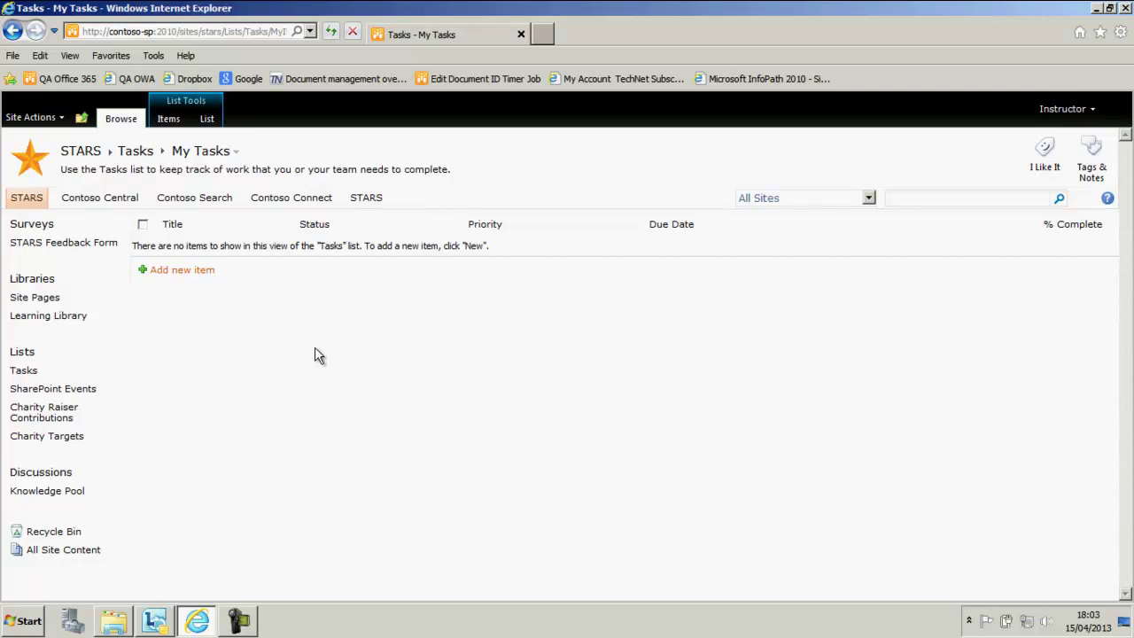
click(127, 152)
click(248, 284)
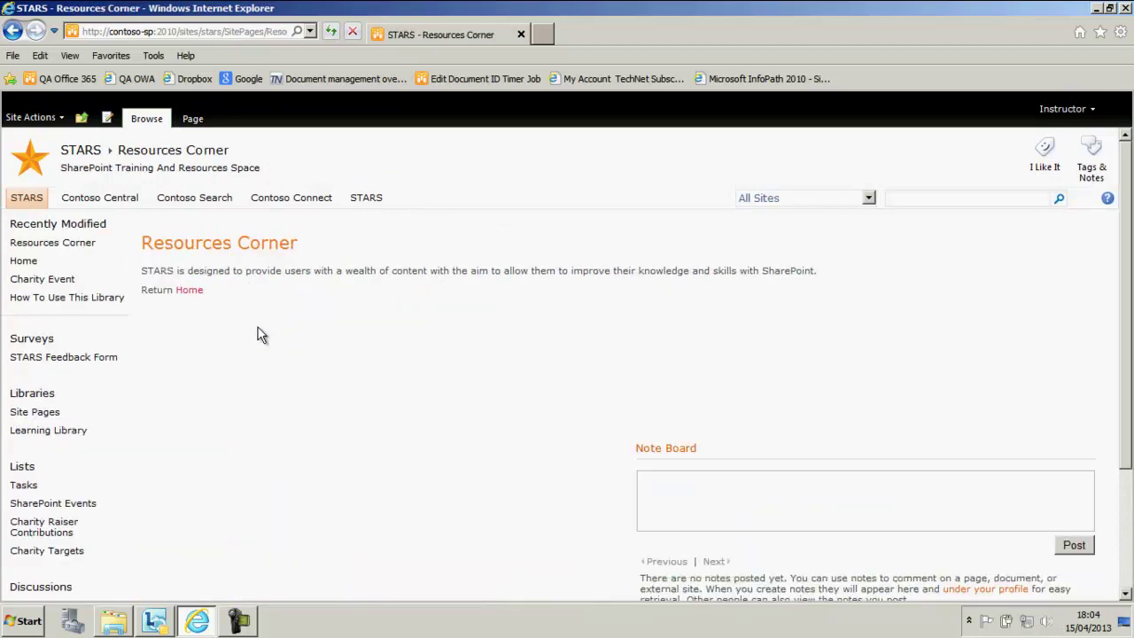
- Edit Resources Corner and insert the Tasks list web part from Lists and Libraries
click(107, 118)
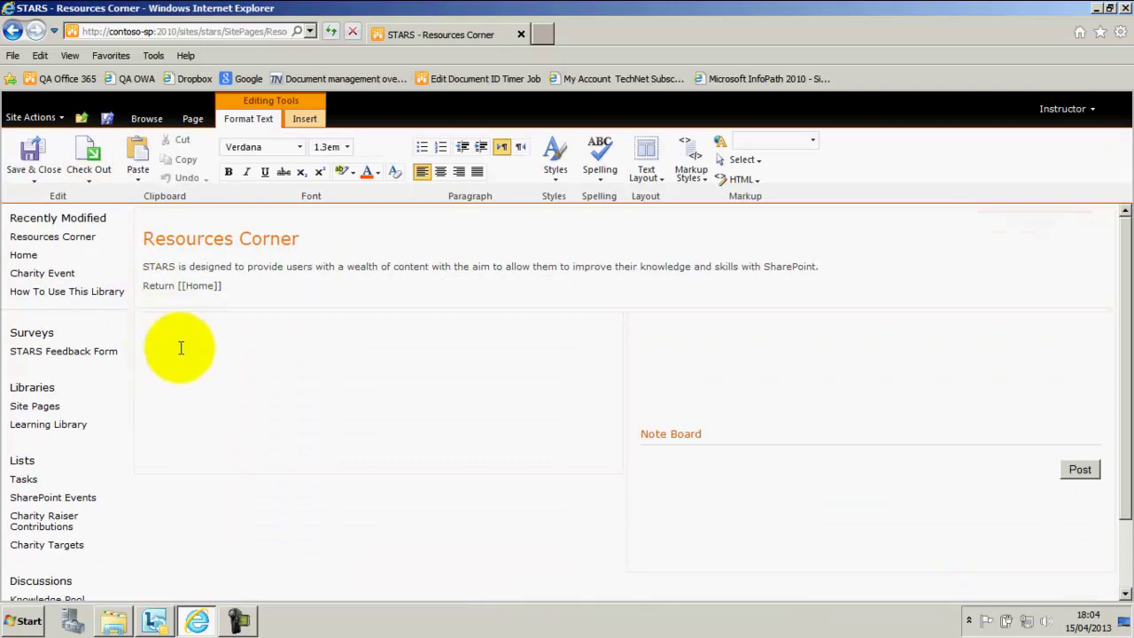
click(308, 119)
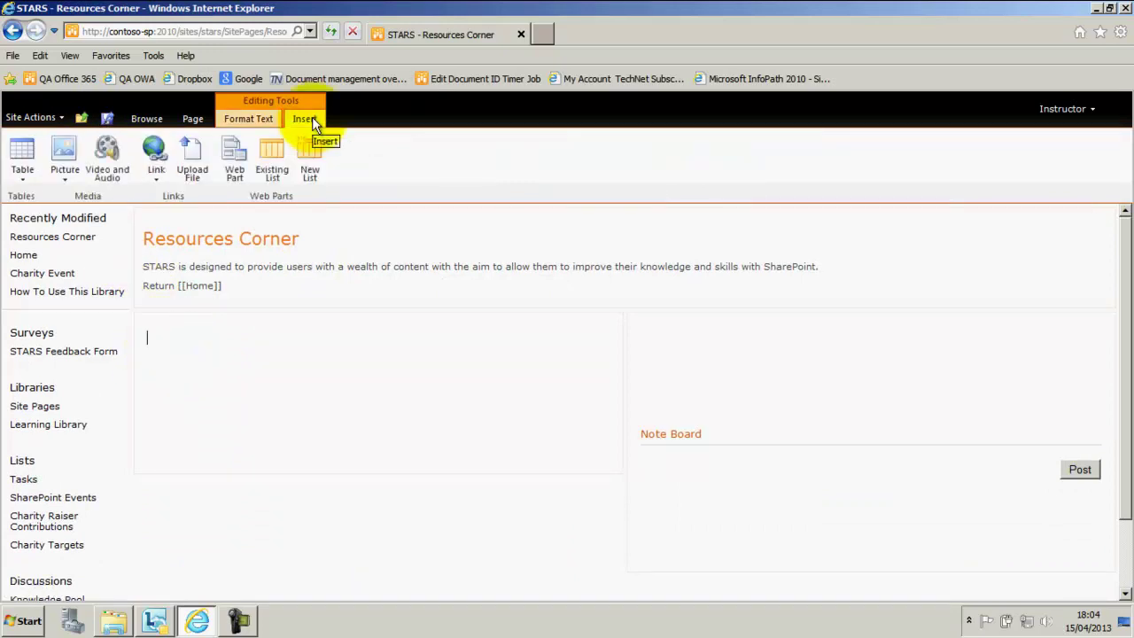
click(233, 160)
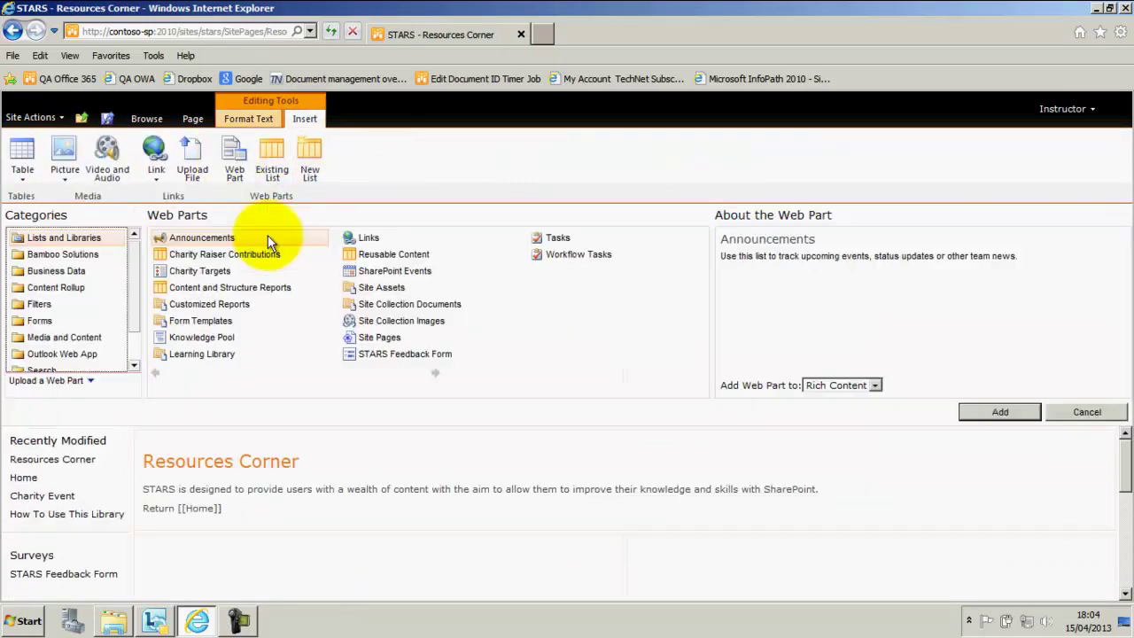
click(556, 238)
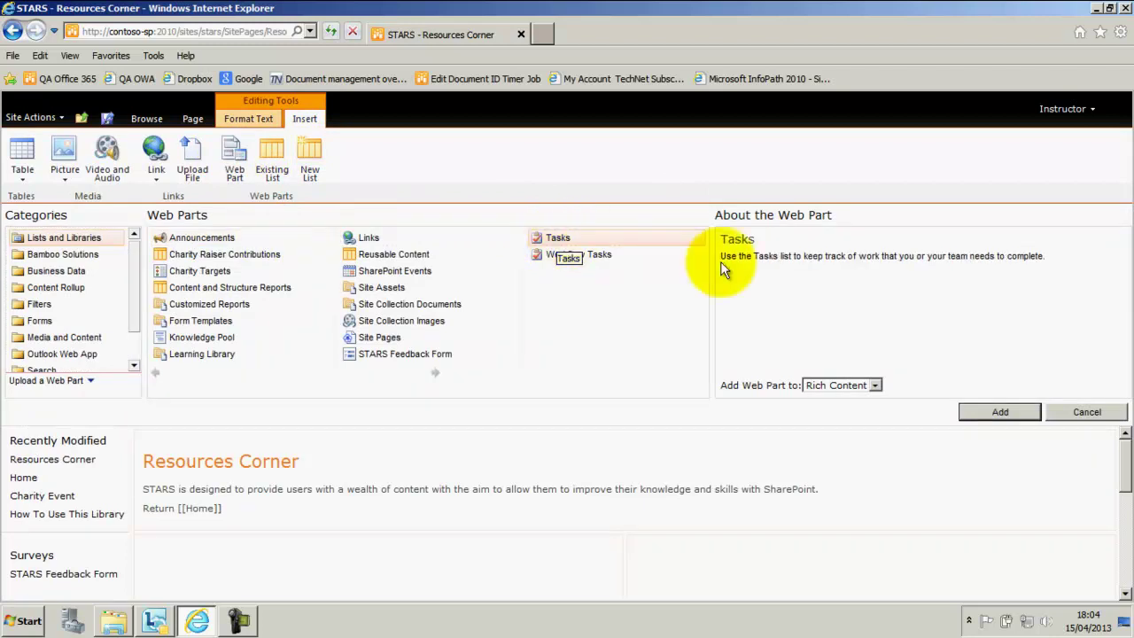
click(1010, 409)
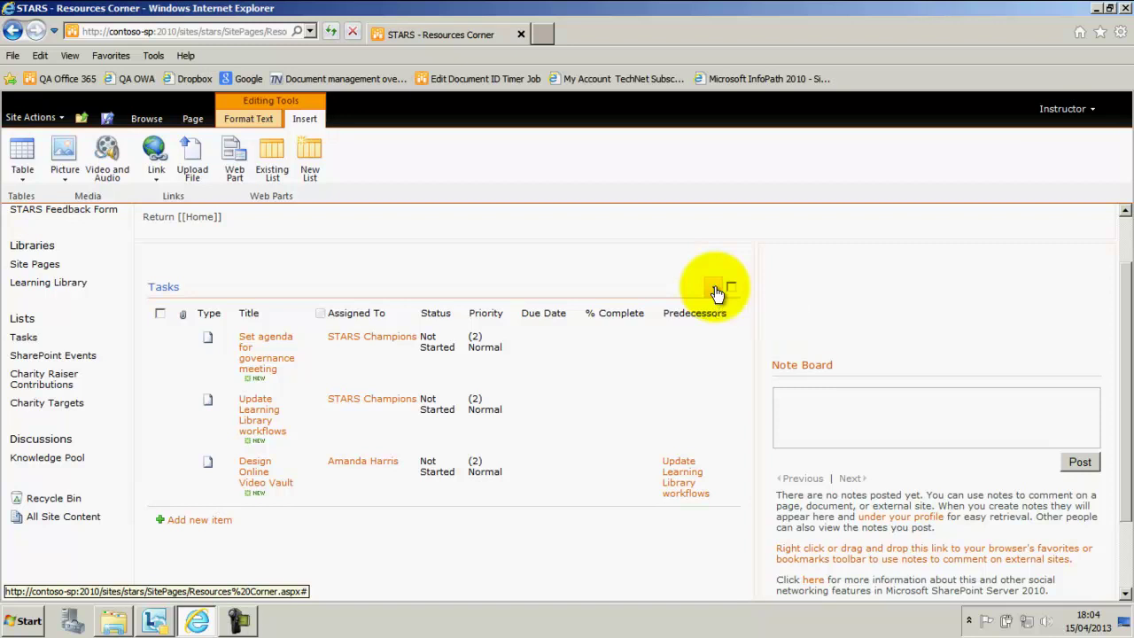
- Title the Tasks web part 'My Tasks' and switch its selected view to My Tasks
click(715, 289)
click(658, 365)
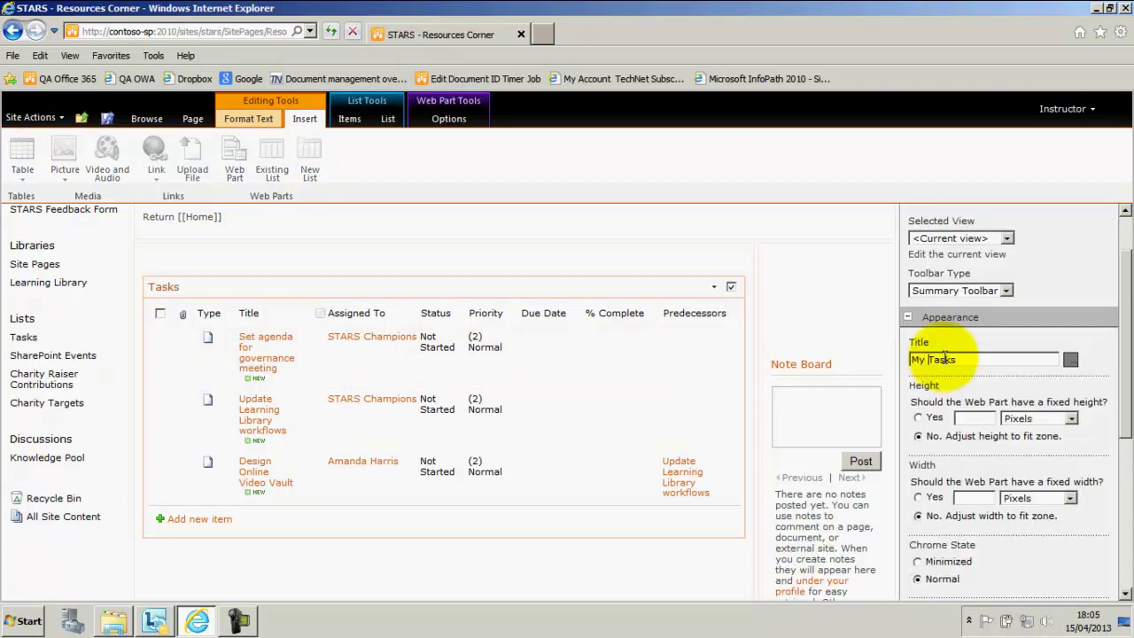
click(978, 364)
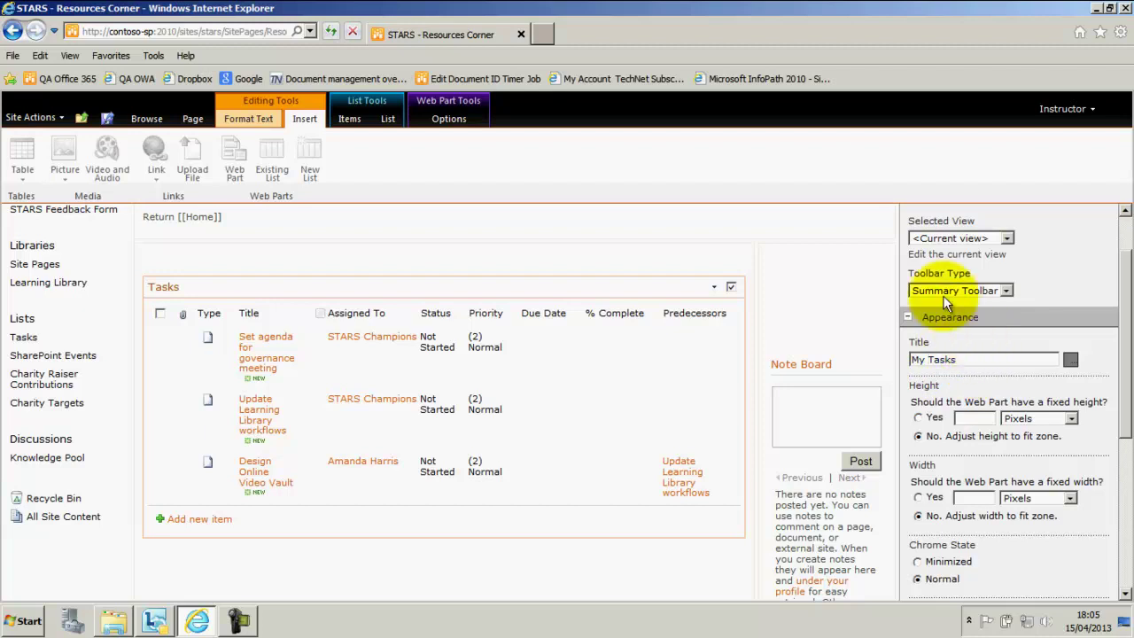
click(1007, 239)
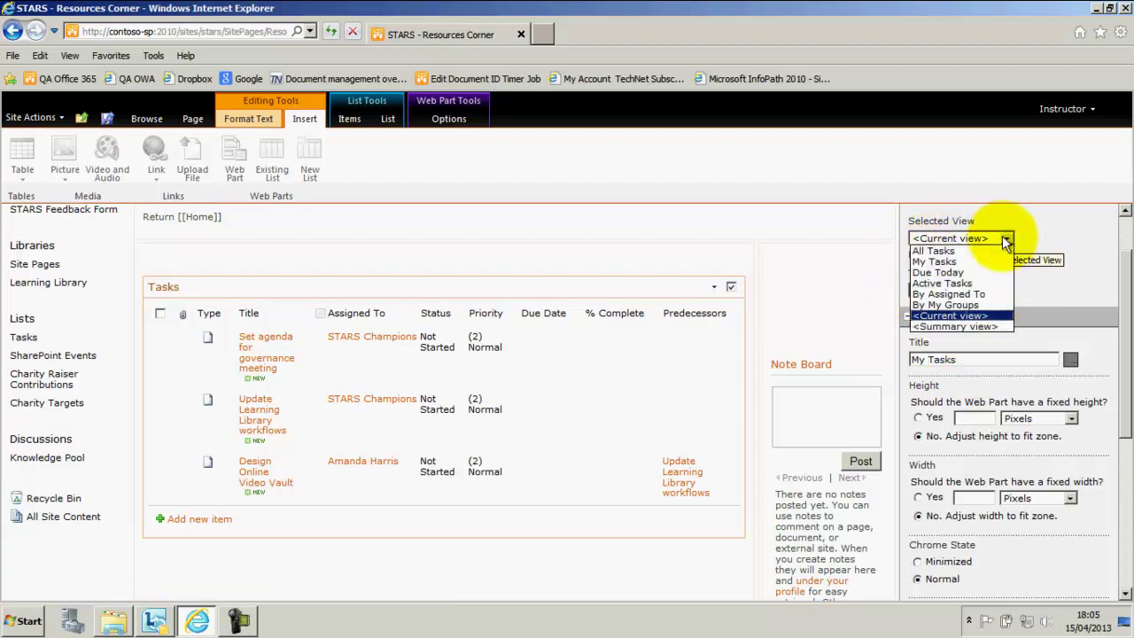
click(930, 258)
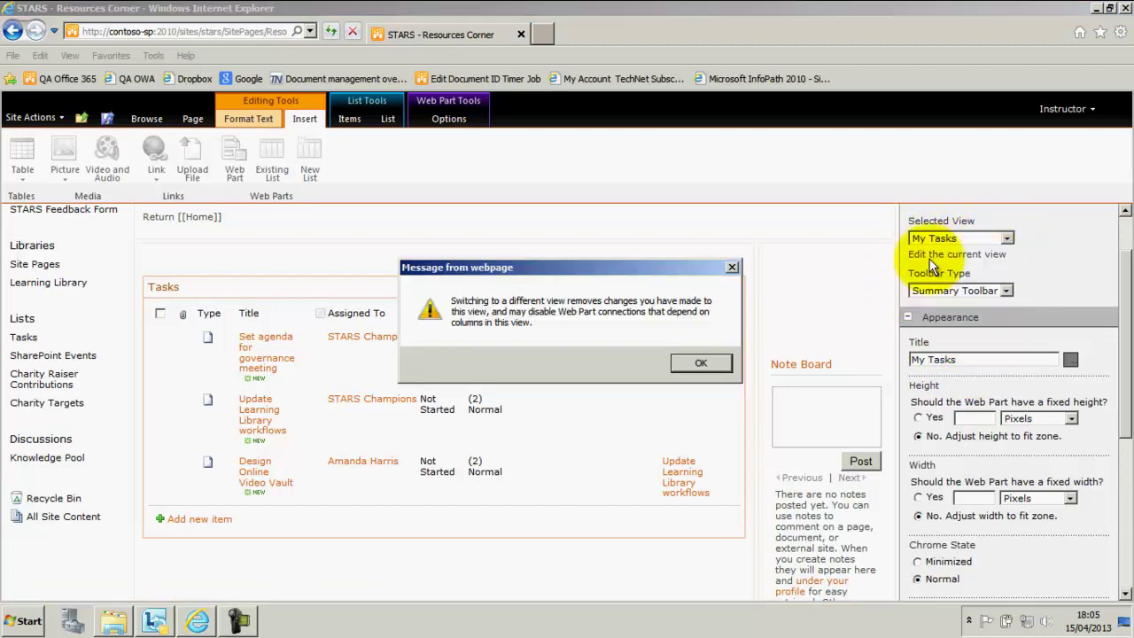
click(701, 362)
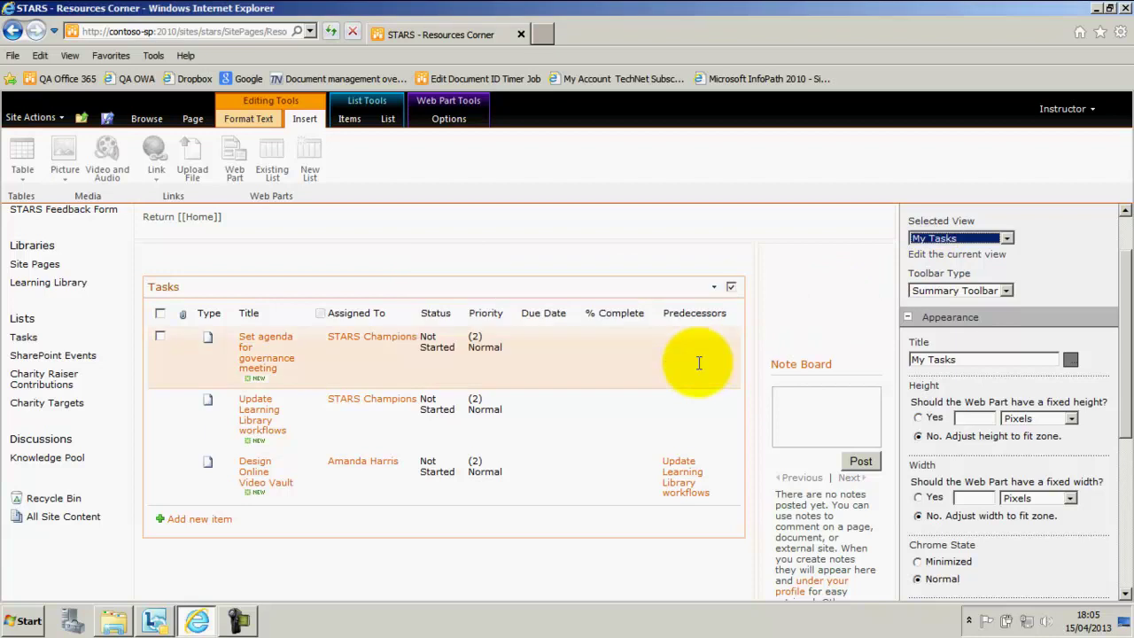
key(Return)
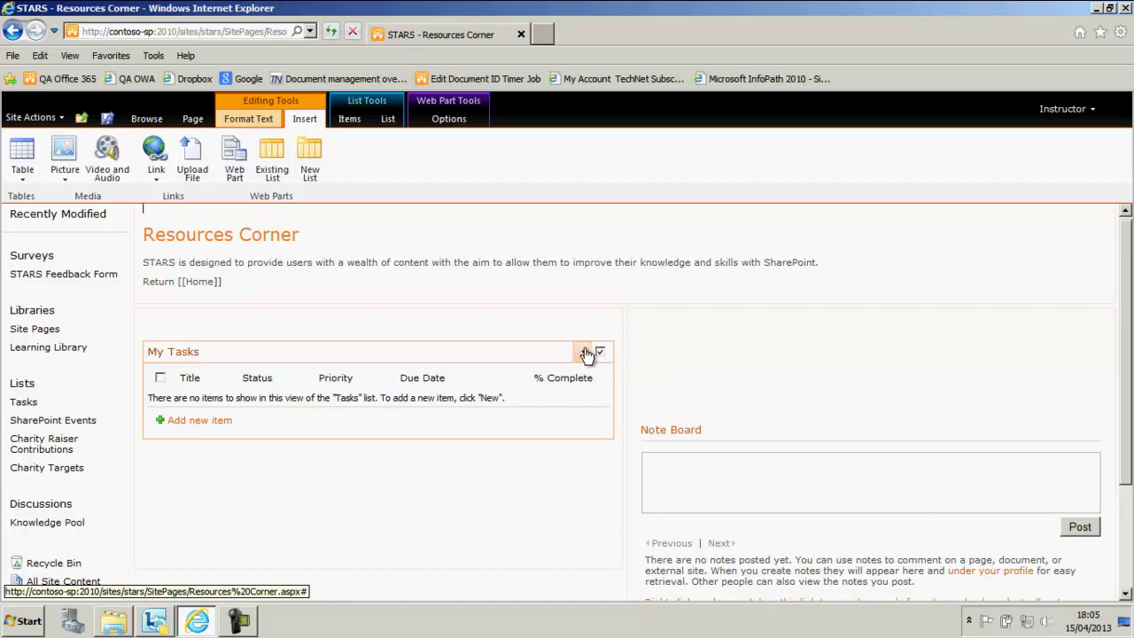
- Expand the My Tasks web part's Advanced settings and browse for Target Audiences
click(585, 352)
click(536, 411)
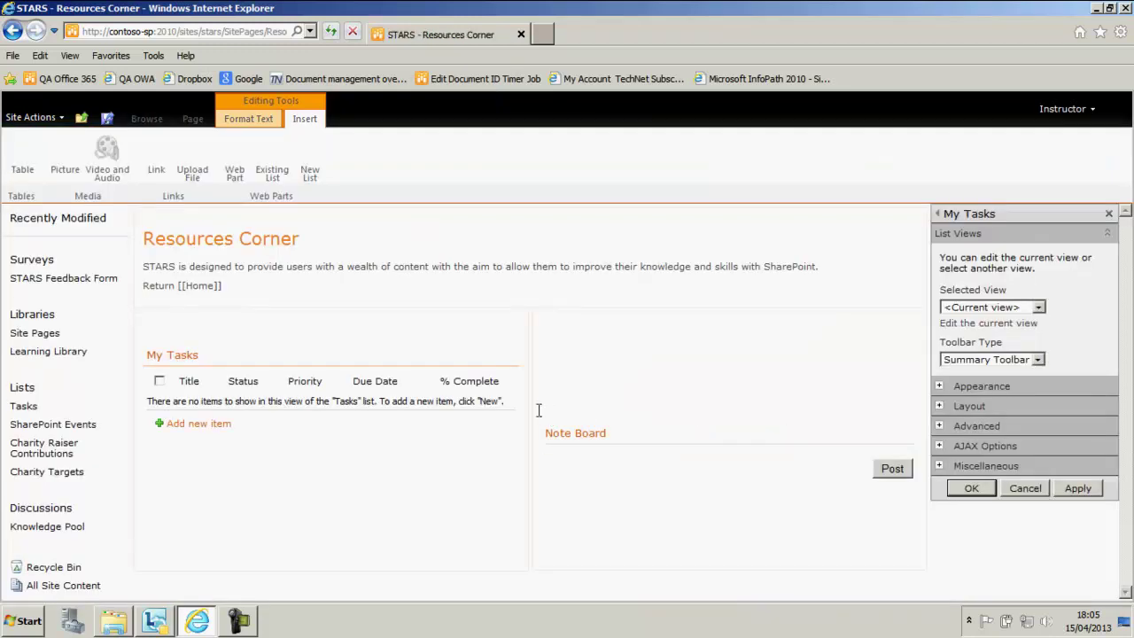
click(940, 428)
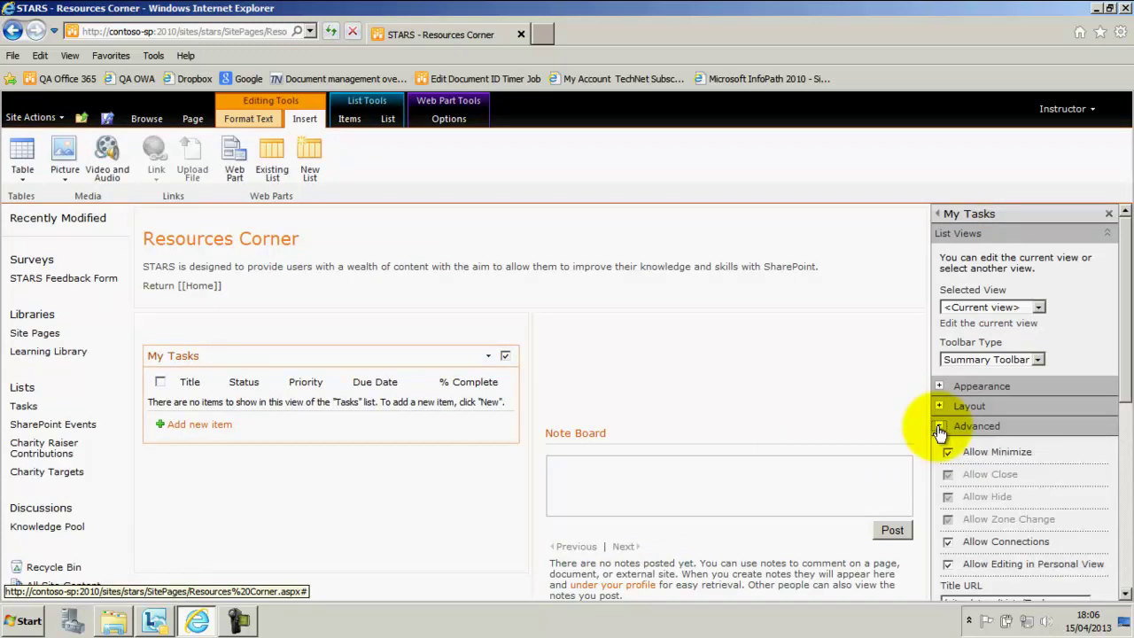
scroll(967, 425, down, 3)
scroll(967, 416, down, 7)
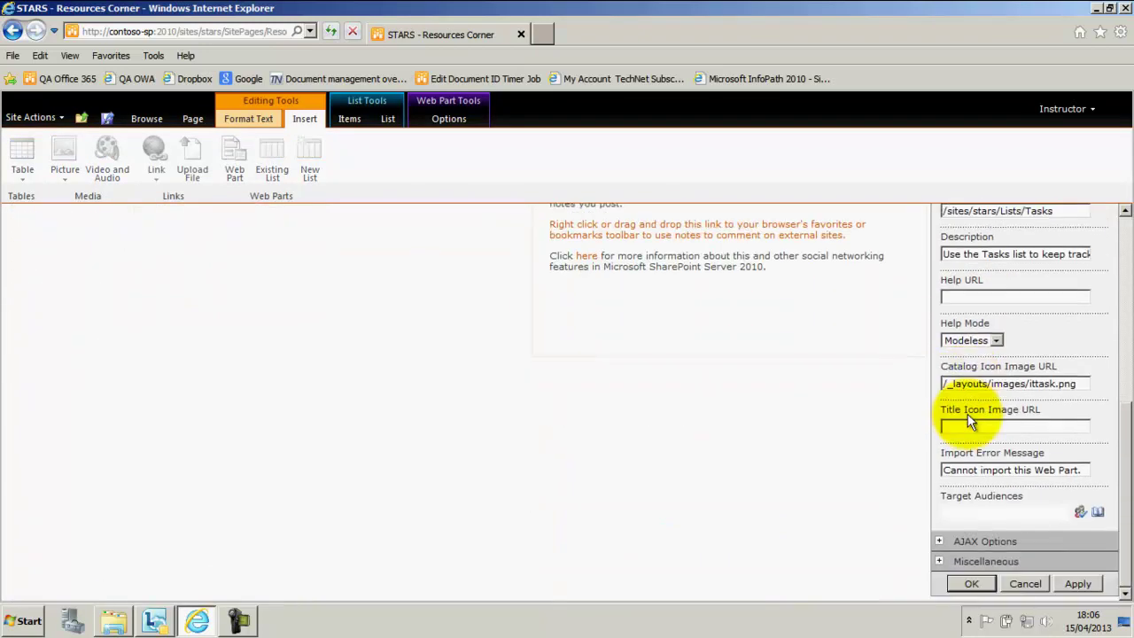
click(983, 513)
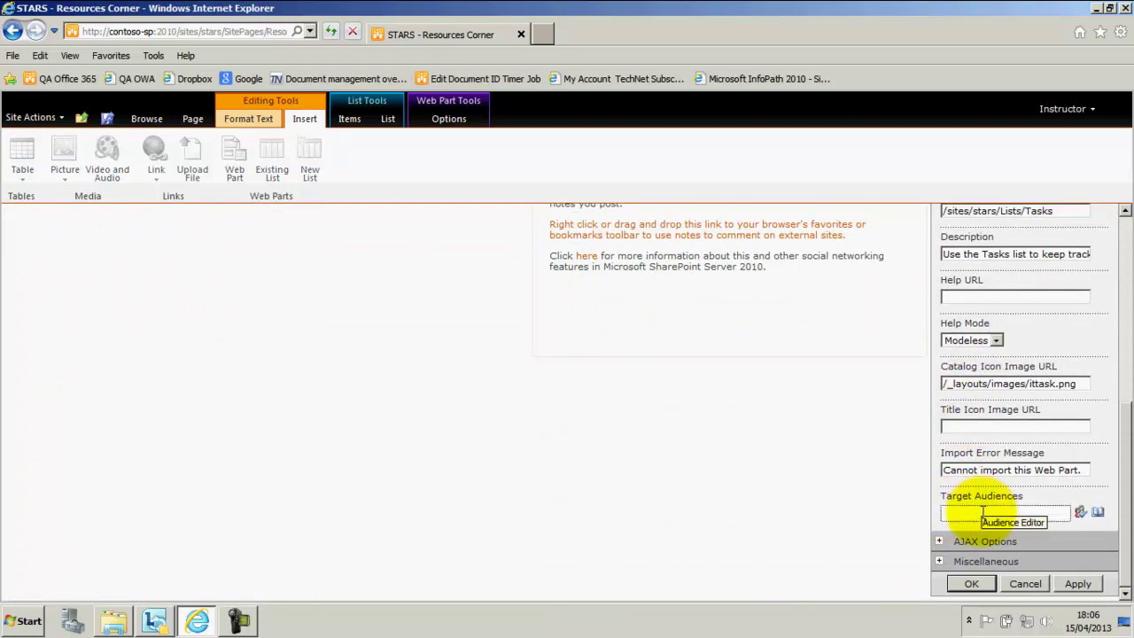
click(1096, 512)
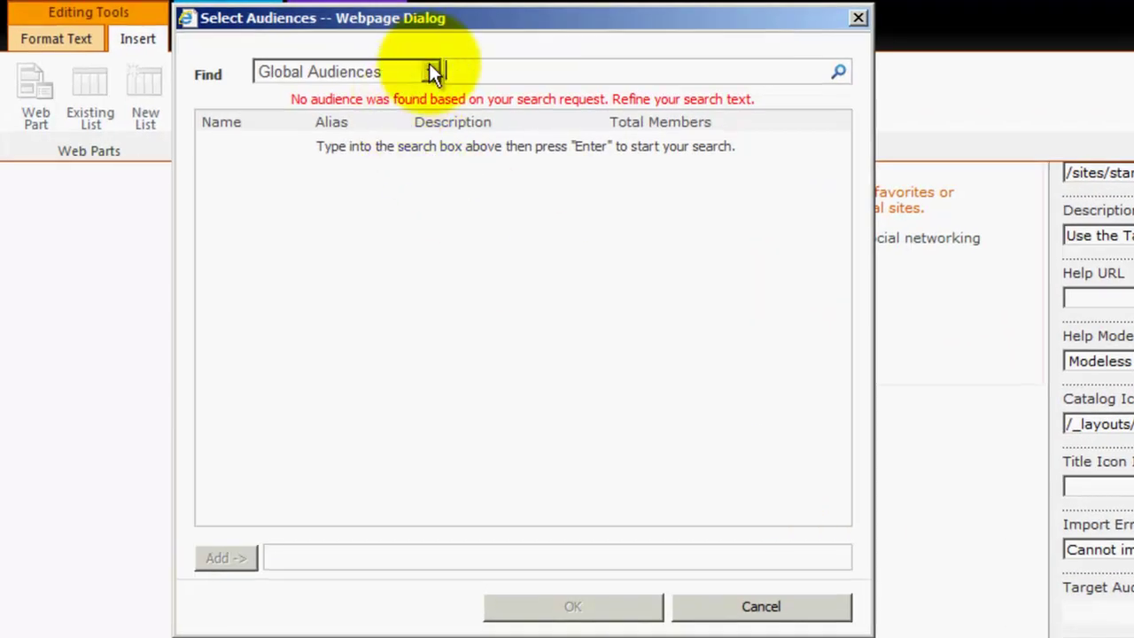
- Search distribution and security groups for 'Sales' in the audience chooser
click(489, 125)
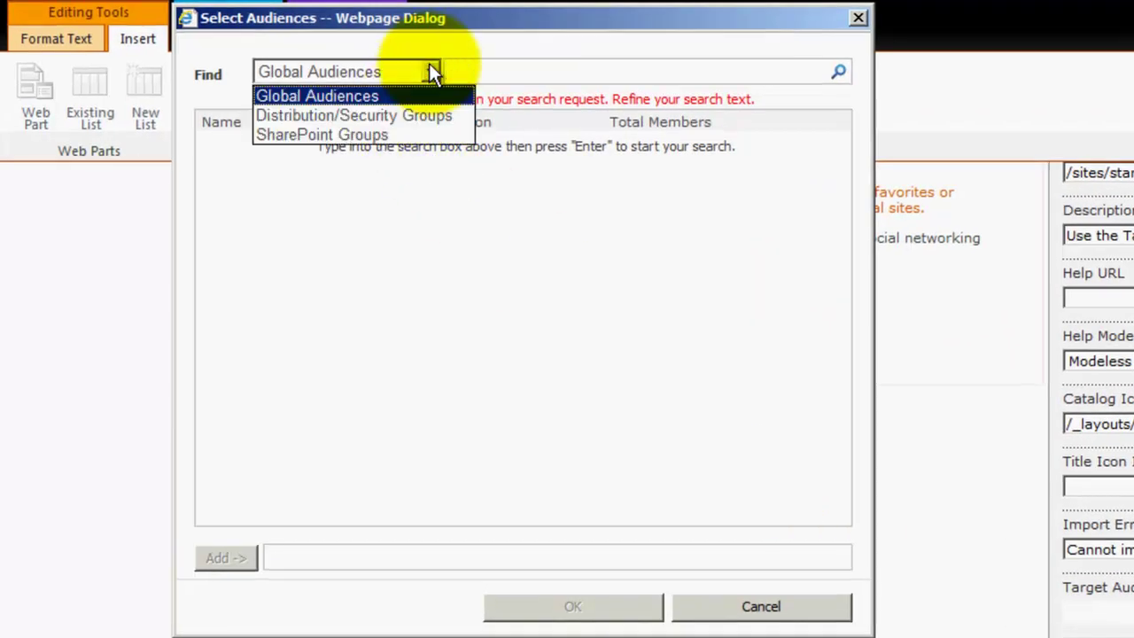
click(359, 111)
click(479, 72)
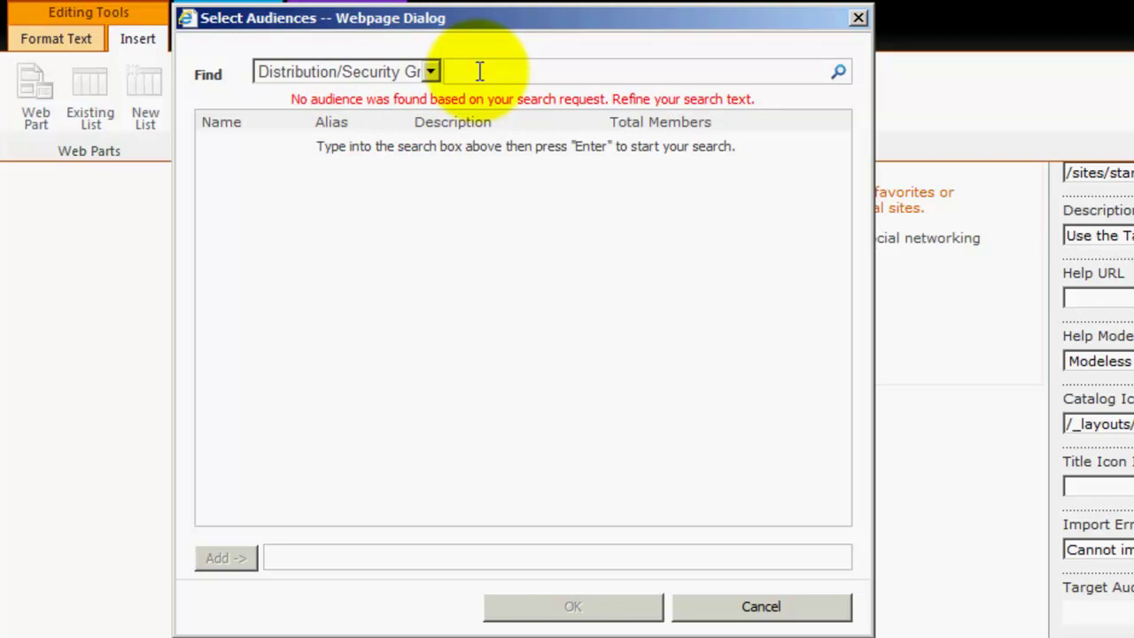
text(Sales)
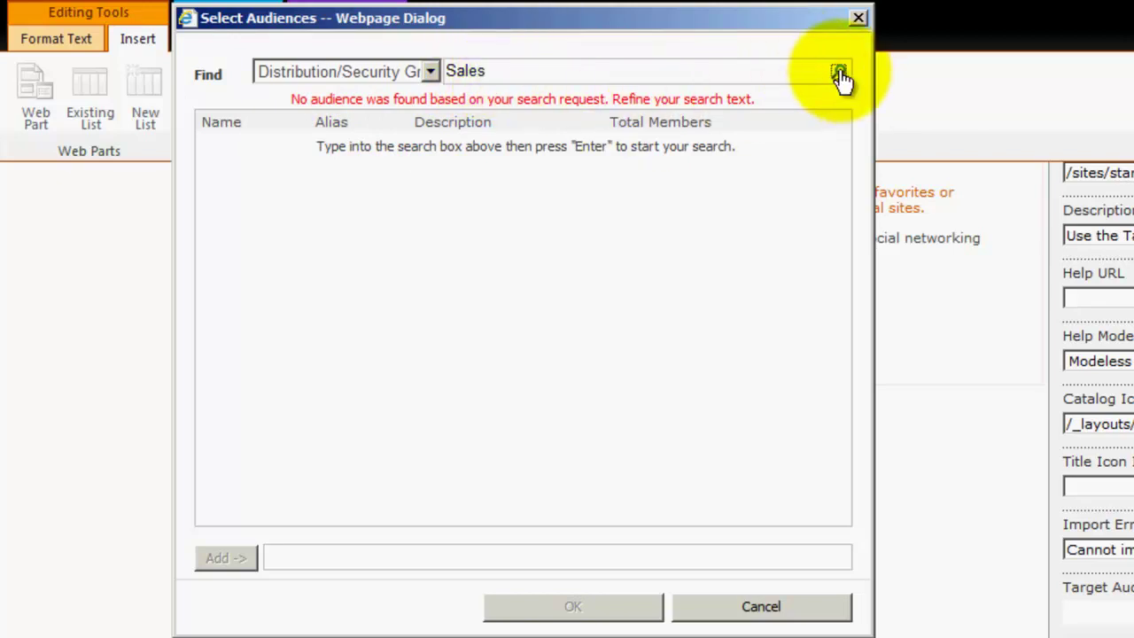
click(836, 75)
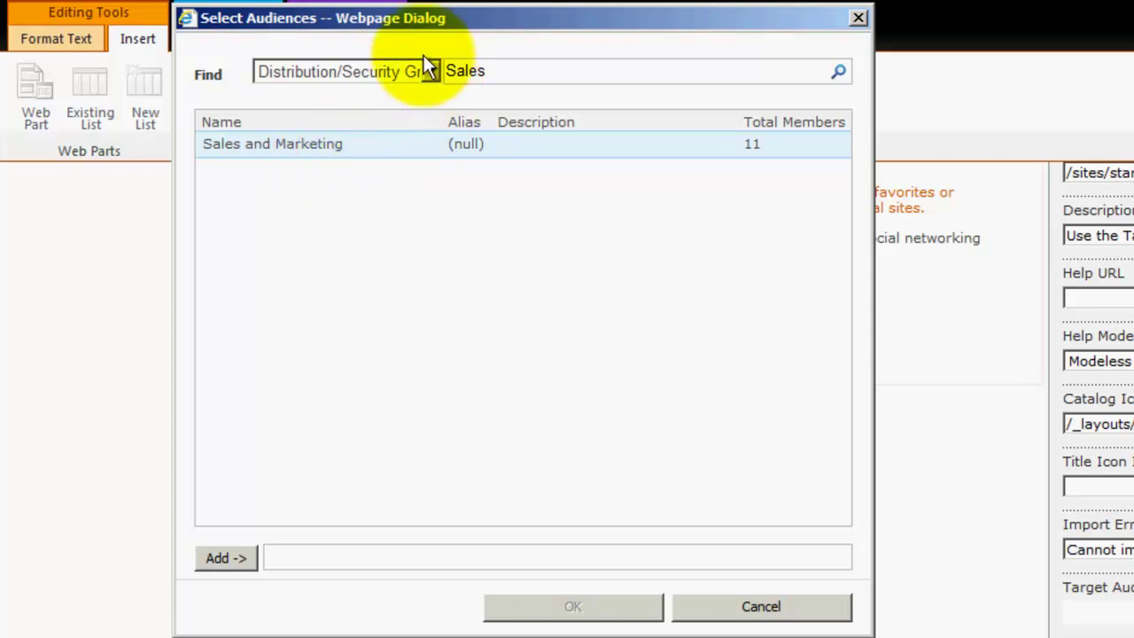
- Search SharePoint groups for 'STARS', add STARS Owners and STARS Champions, and confirm
click(431, 71)
click(322, 130)
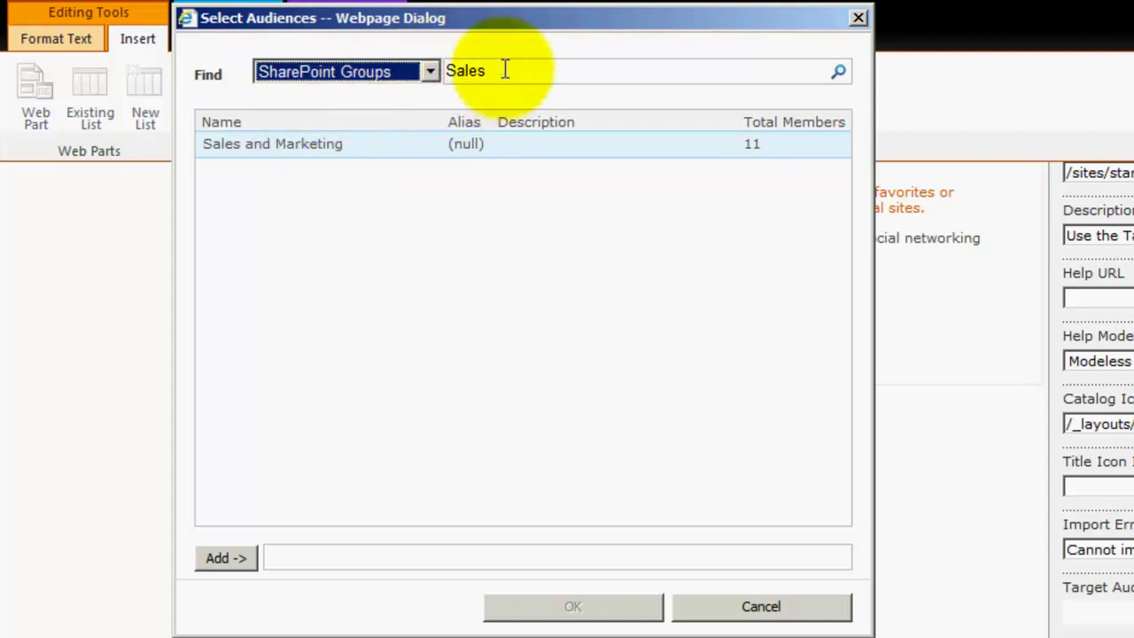
drag(506, 71, 385, 69)
text(STARS)
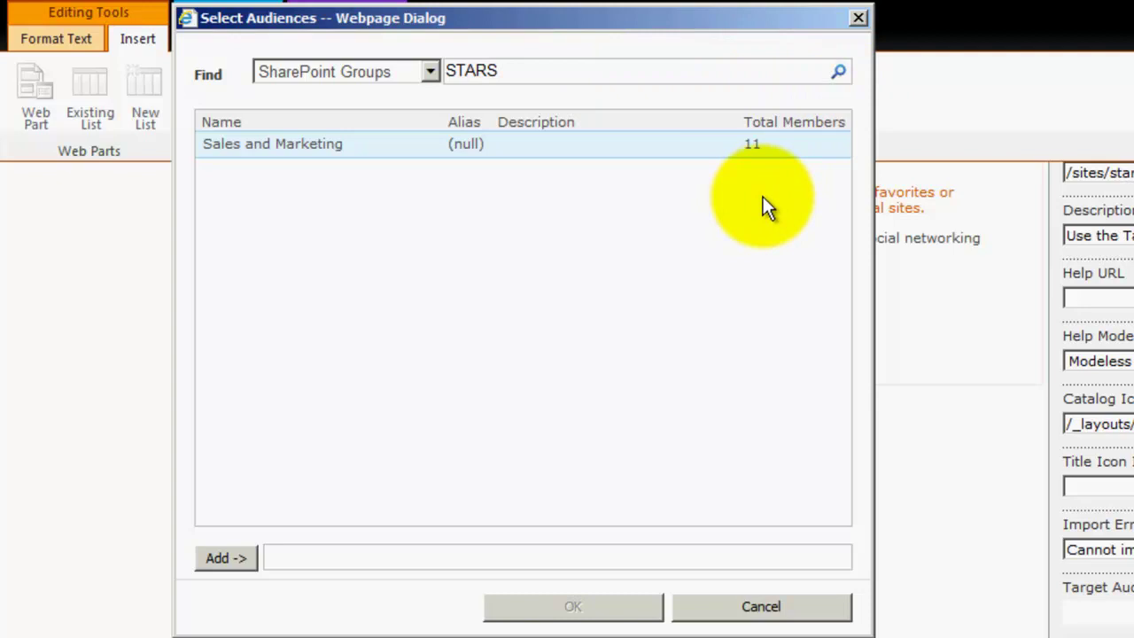
click(840, 71)
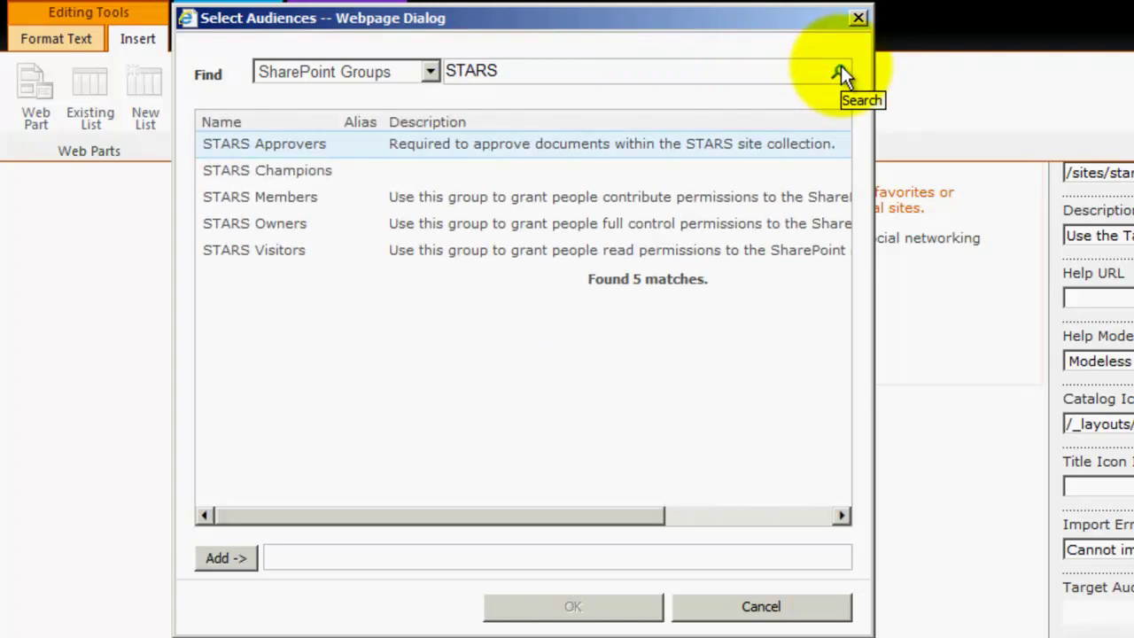
click(264, 222)
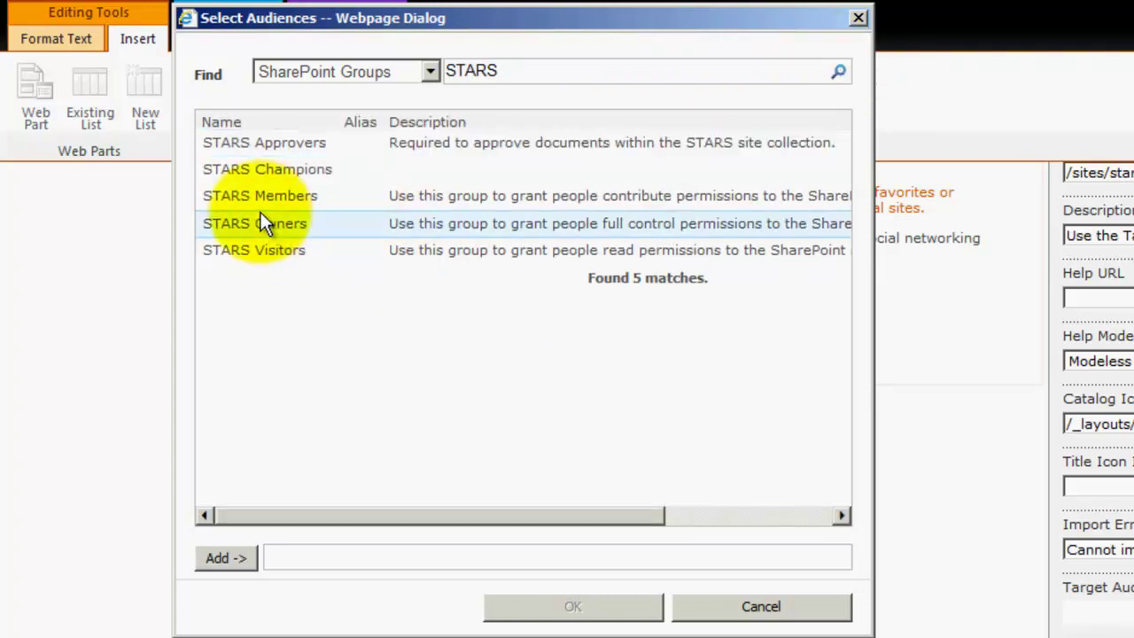
click(229, 558)
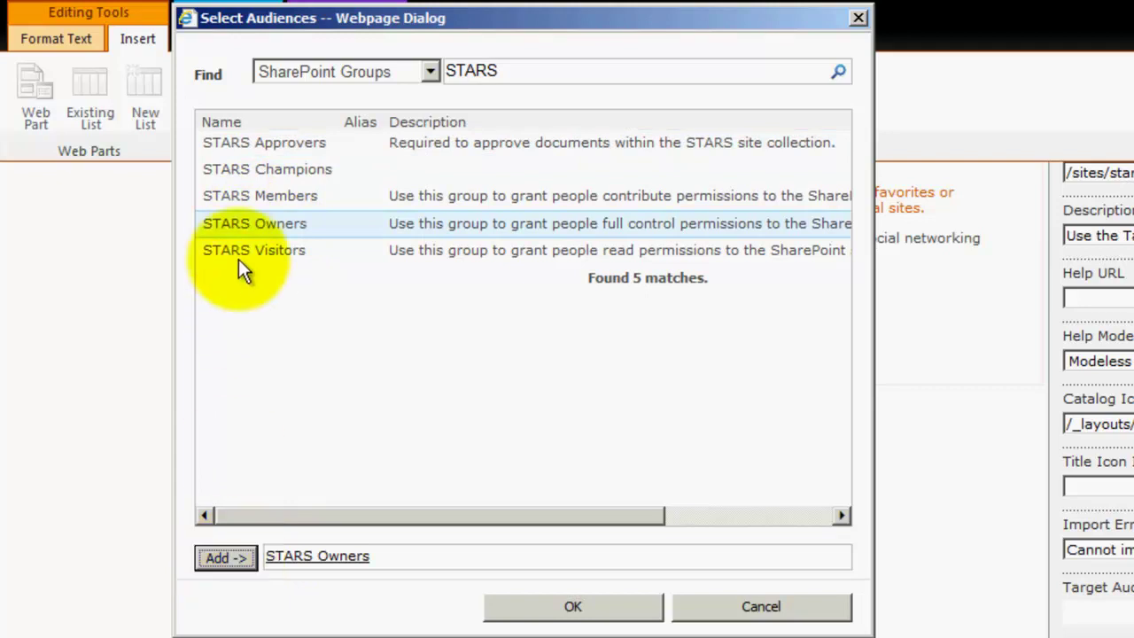
click(257, 170)
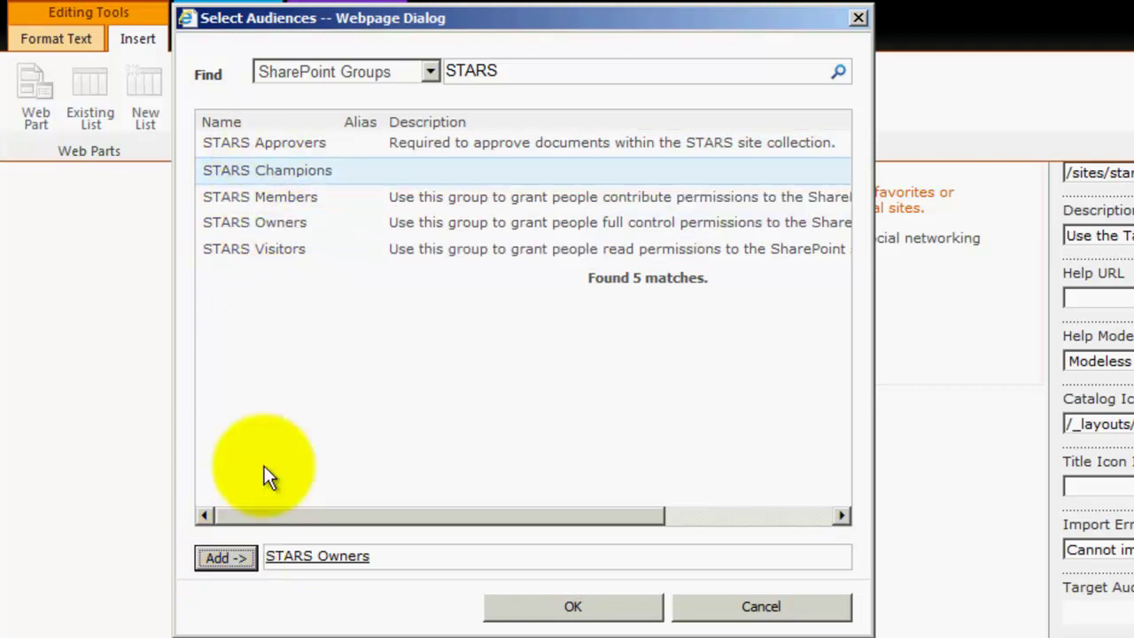
click(232, 557)
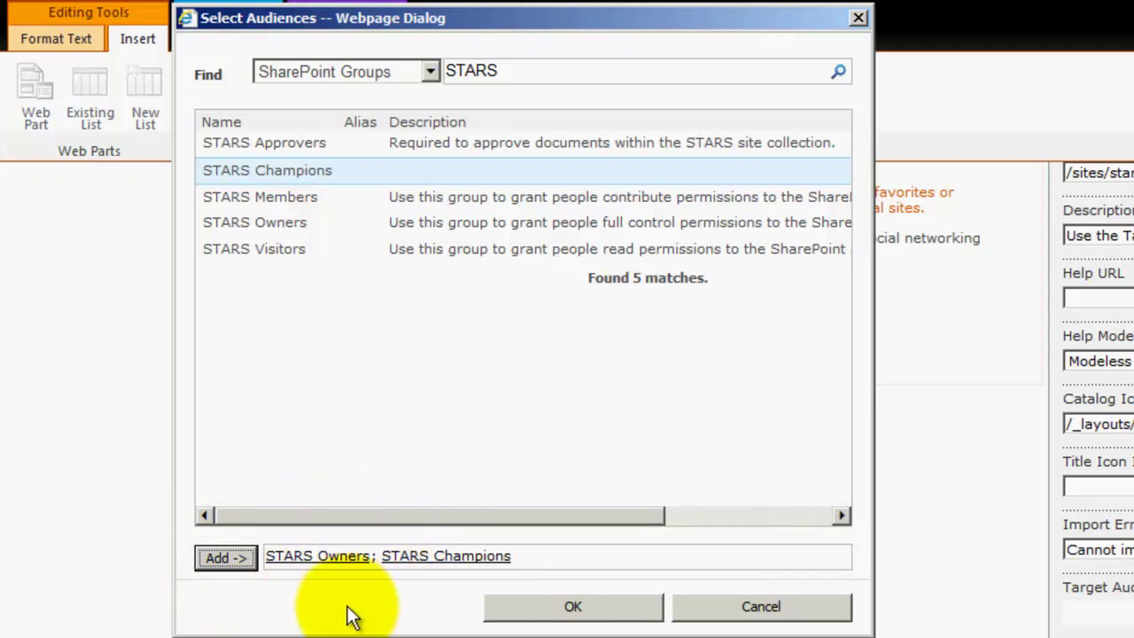
click(575, 611)
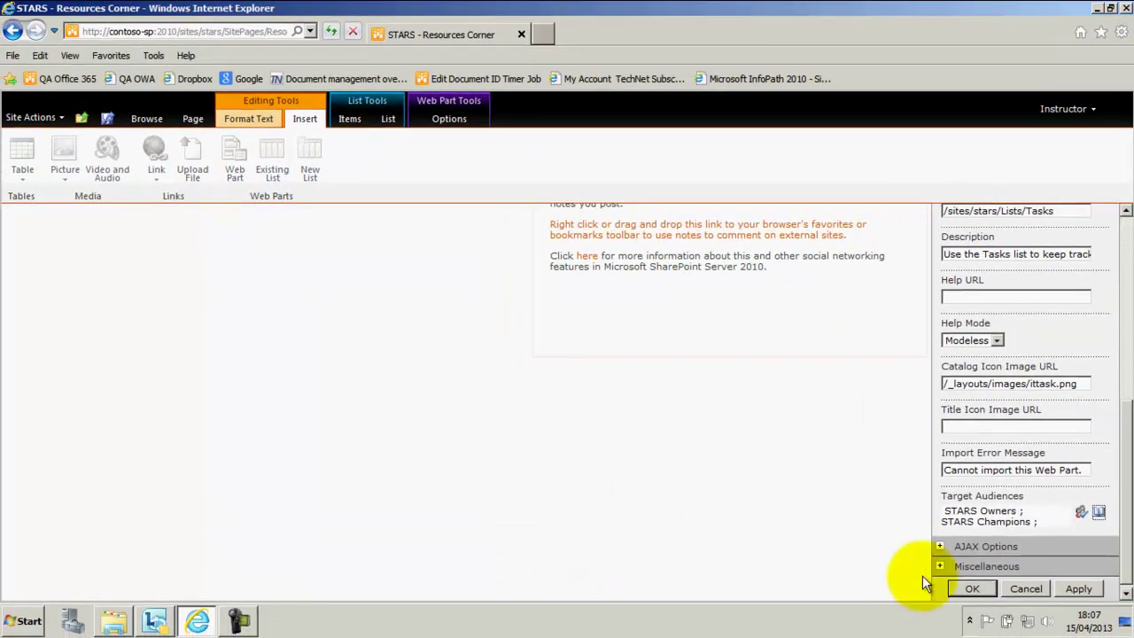
- Apply the web part settings and save the Resources Corner page
click(974, 589)
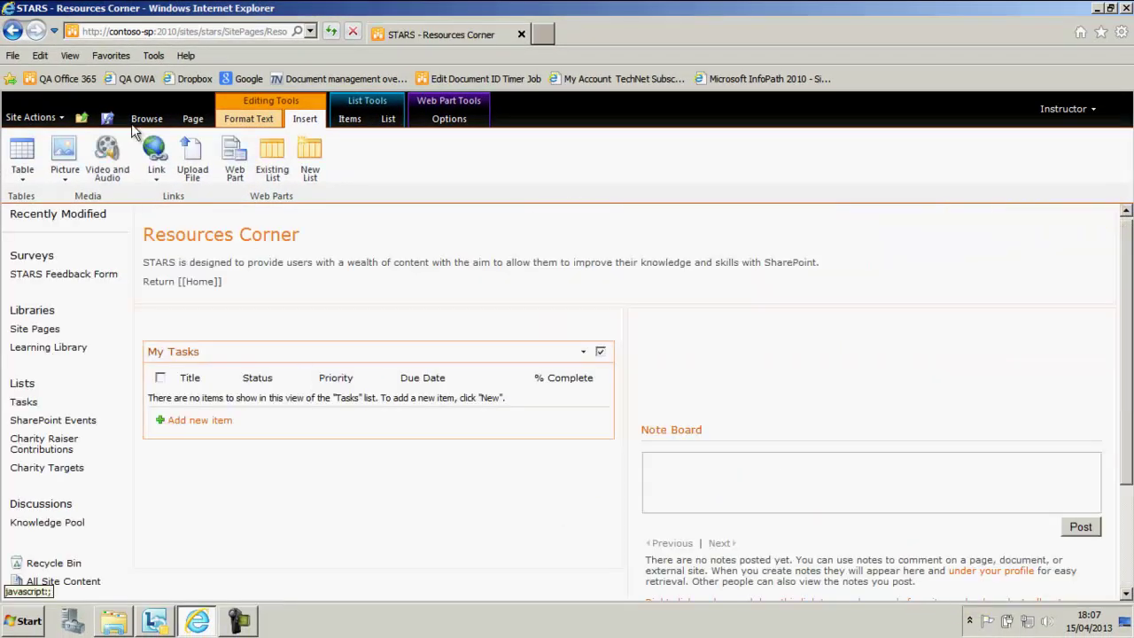
click(105, 118)
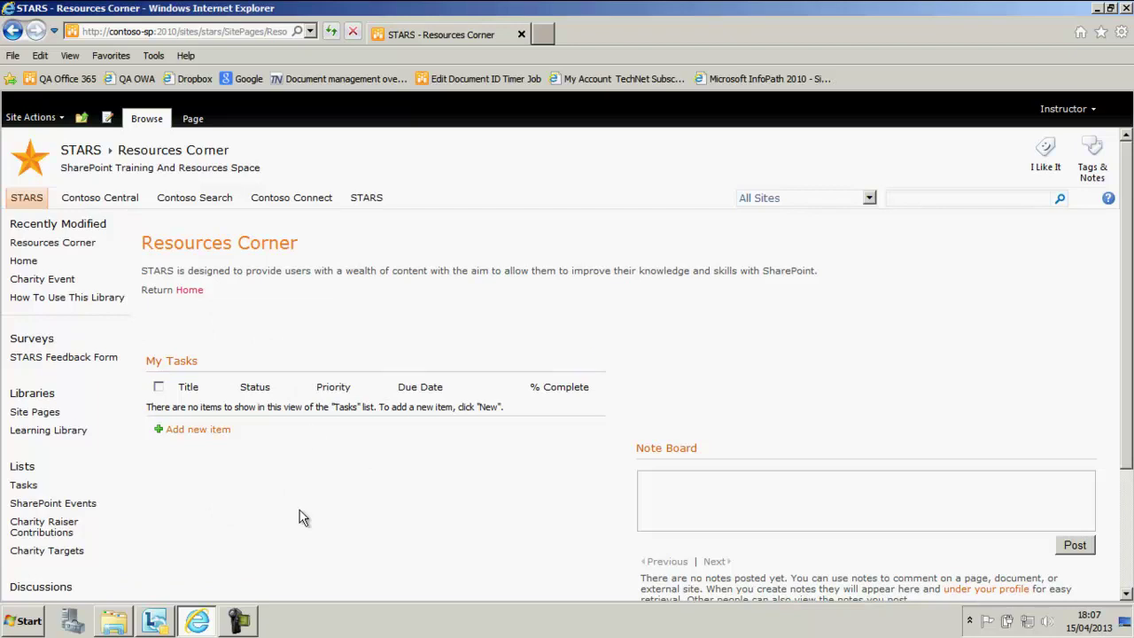
- Sign in as a different user, entering the other account's user name and password
click(1079, 108)
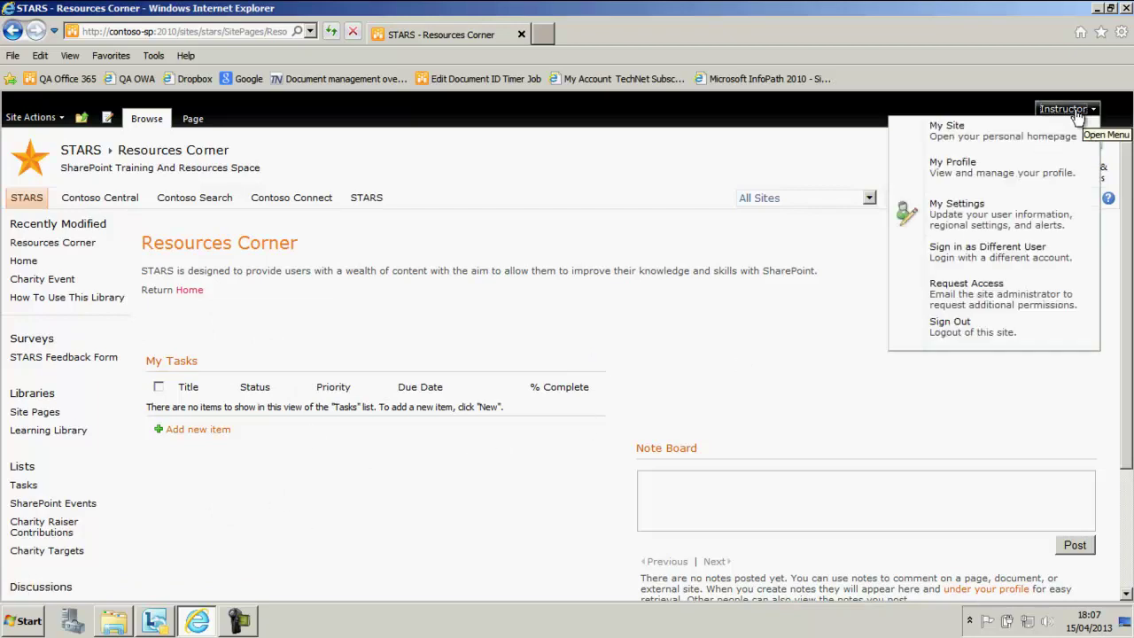
click(976, 254)
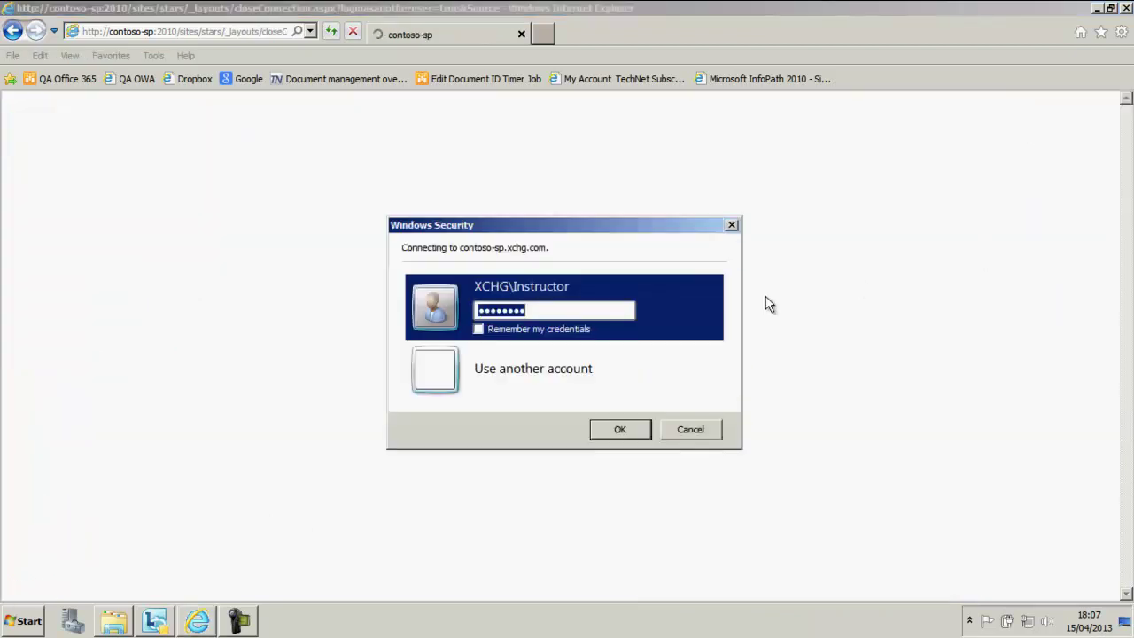
click(584, 381)
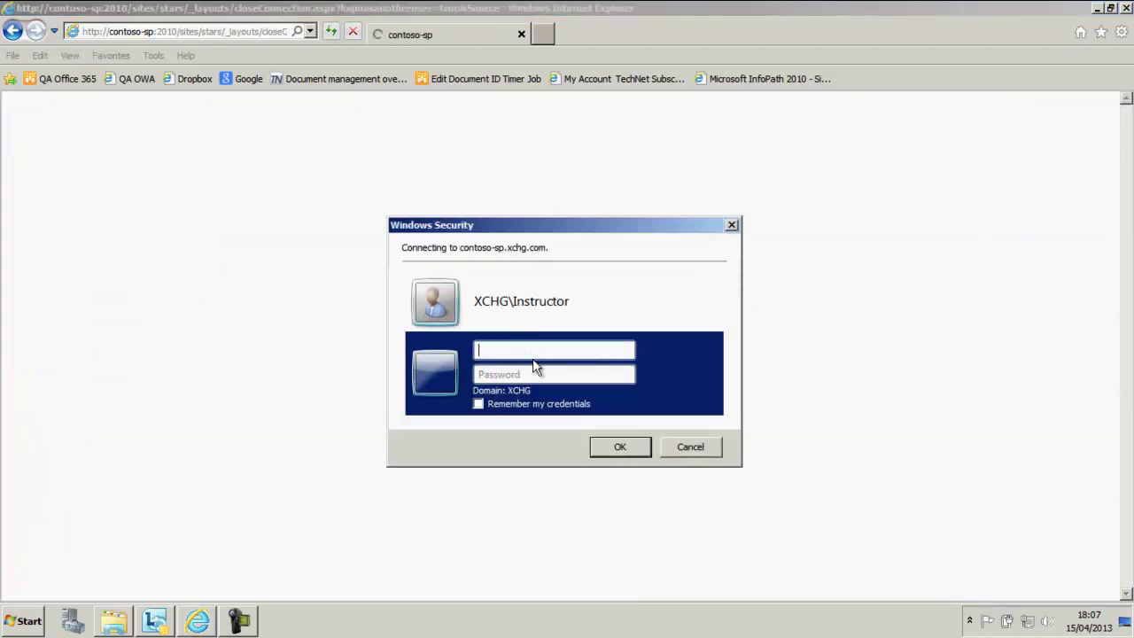
text(Stdent)
key(ctrl+a)
text(Student01)
key(Tab)
text(Pa$$w0rd)
key(Return)
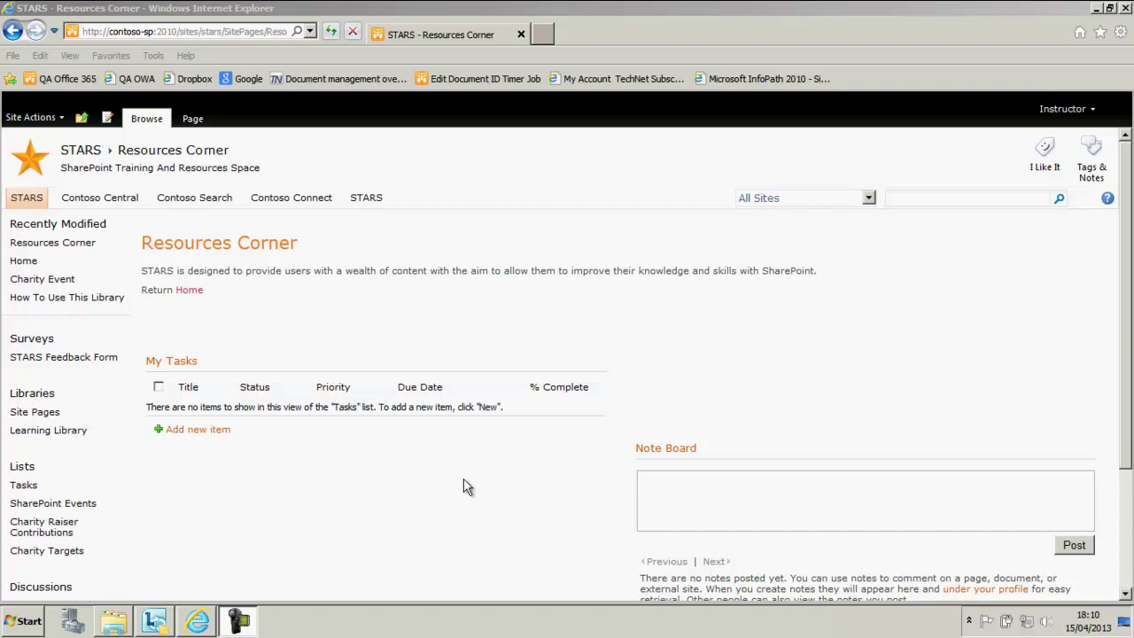
- Turn on Enable audience targeting in the STARS Tasks list's settings
click(23, 486)
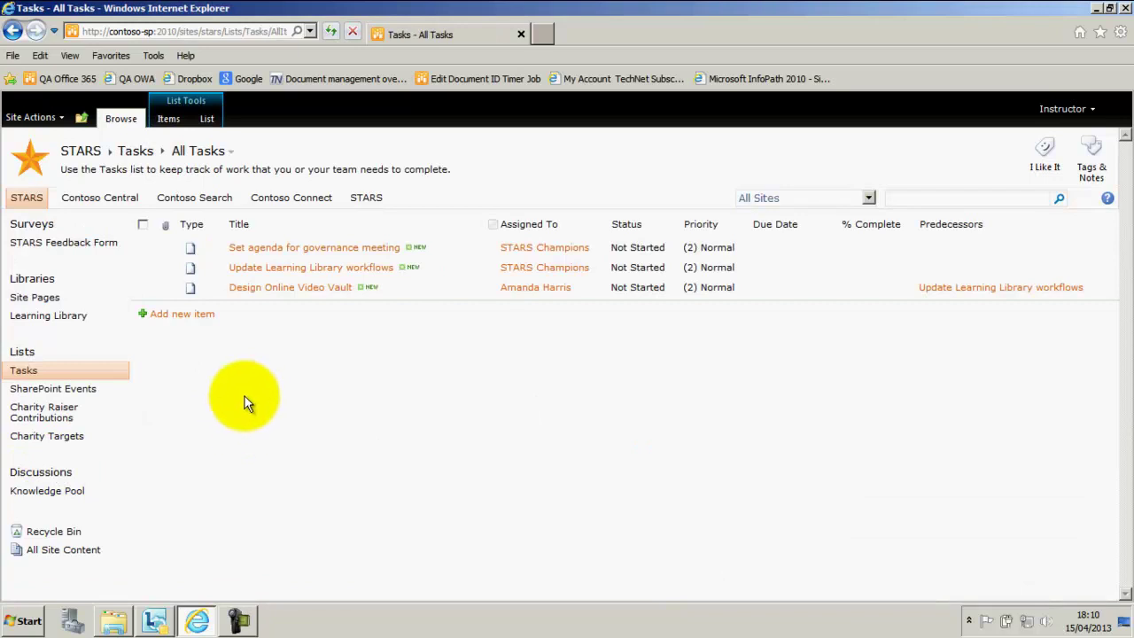
click(204, 117)
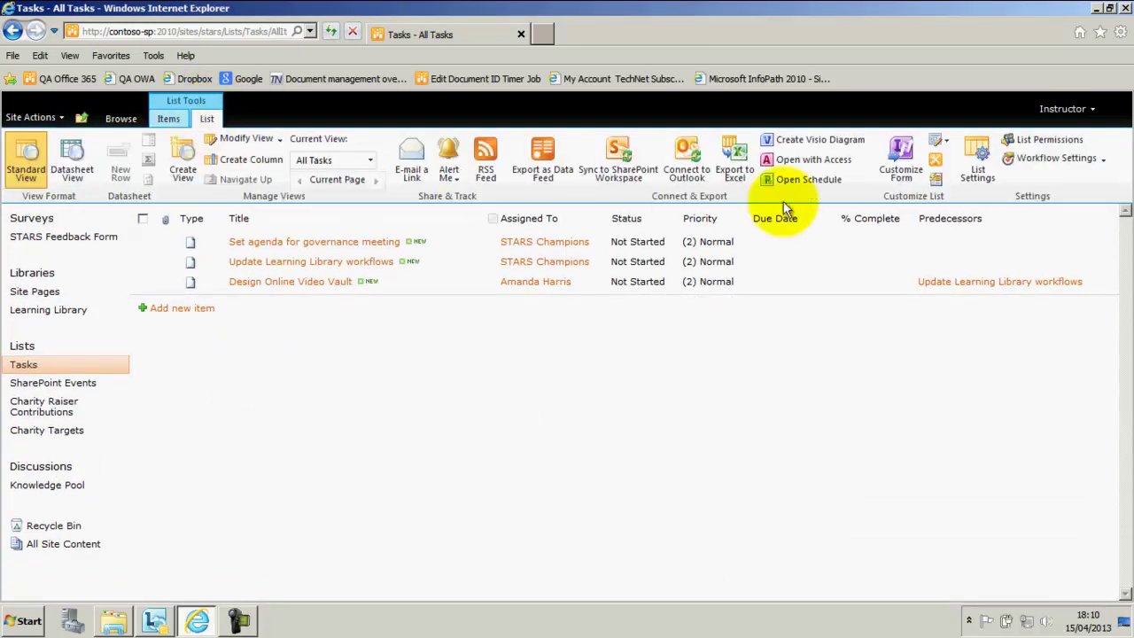
click(979, 159)
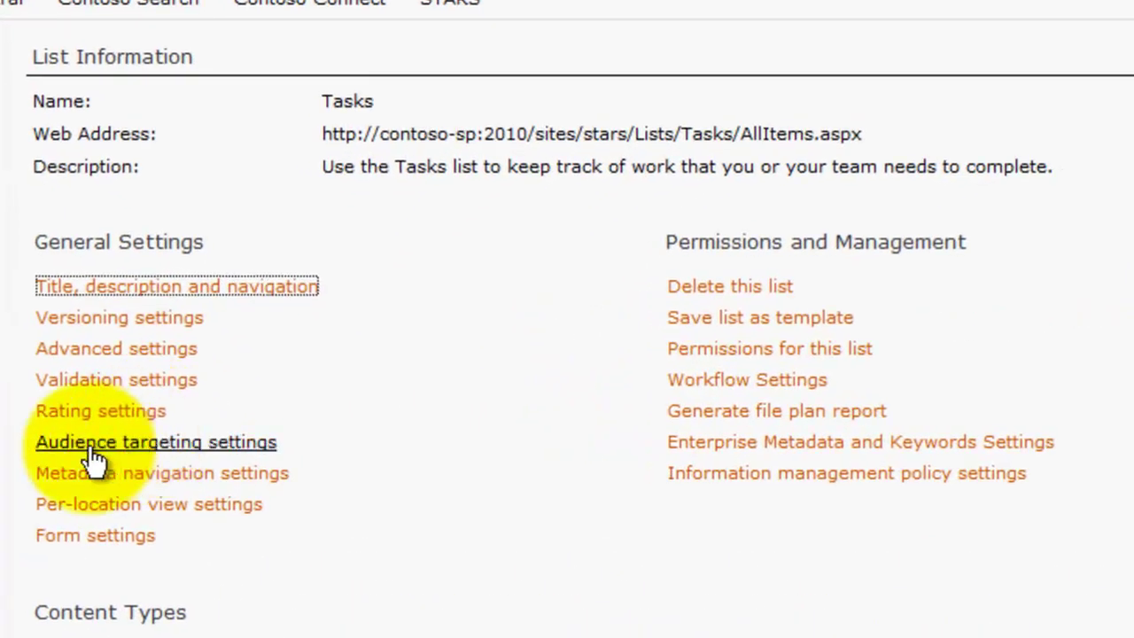
click(174, 448)
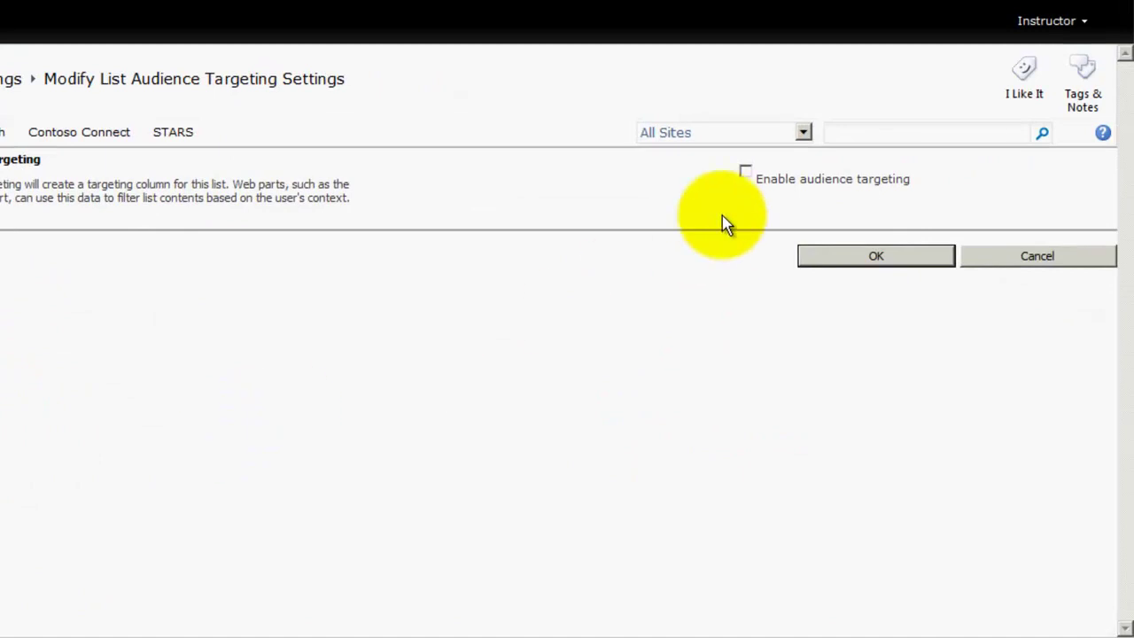
click(745, 172)
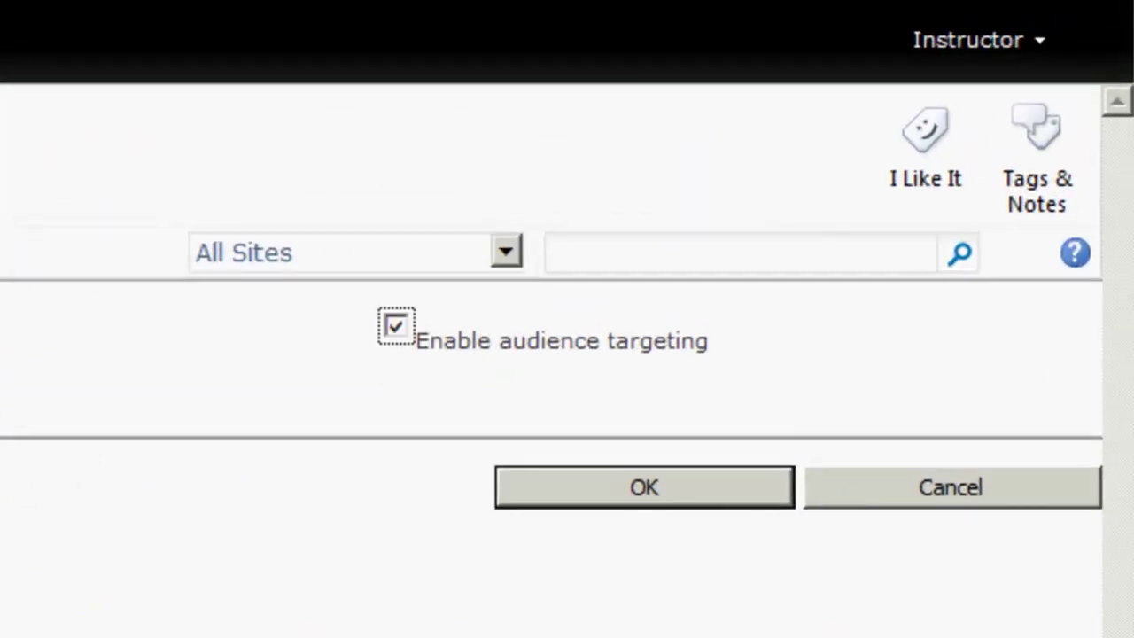
click(654, 489)
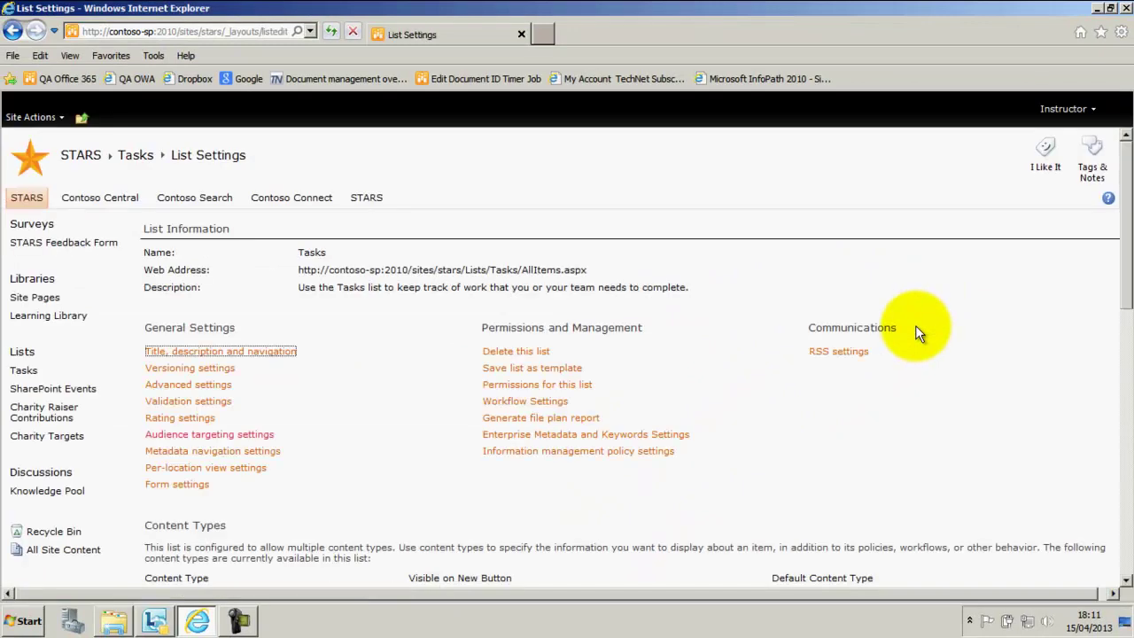
scroll(916, 324, down, 5)
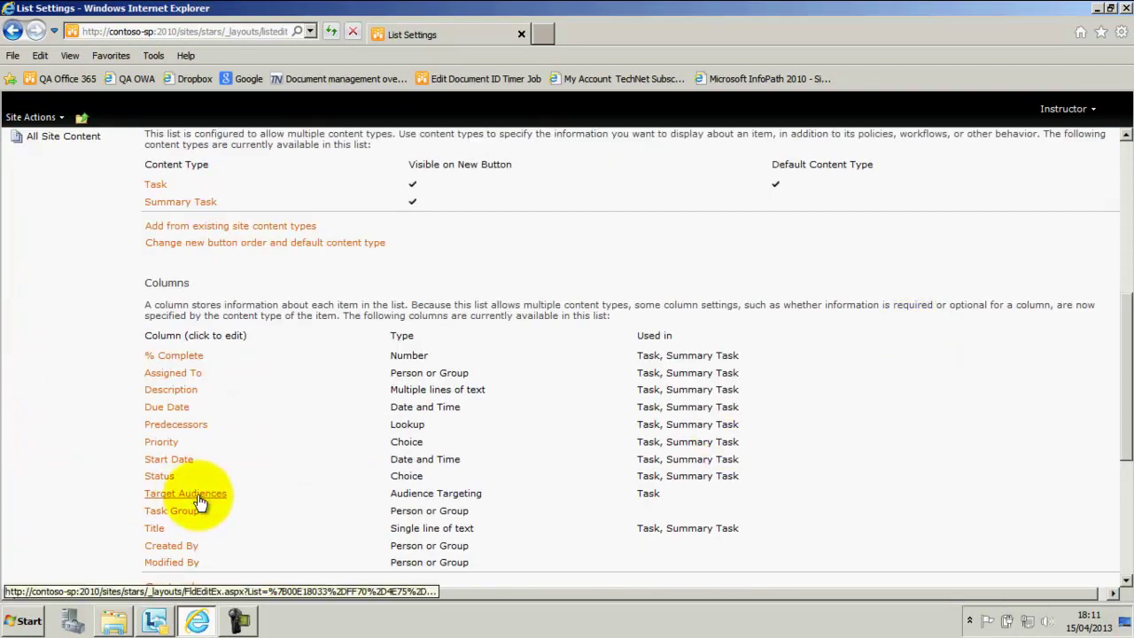
scroll(199, 503, up, 4)
click(28, 116)
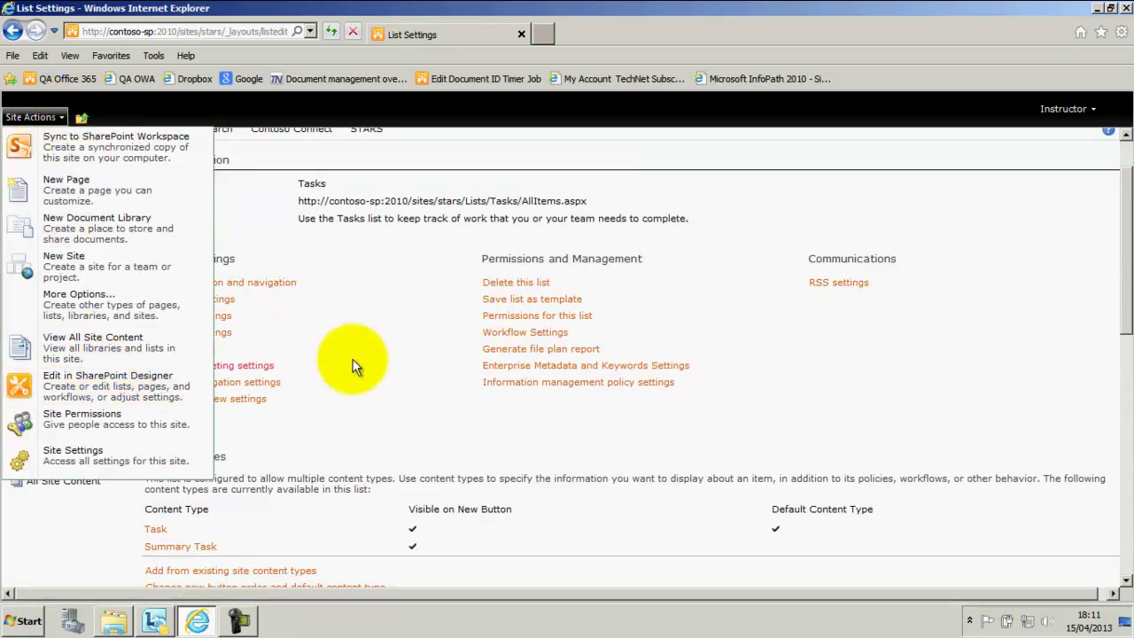
- Go to the Training subsite's Tasks list and enable audience targeting in its list settings
click(69, 512)
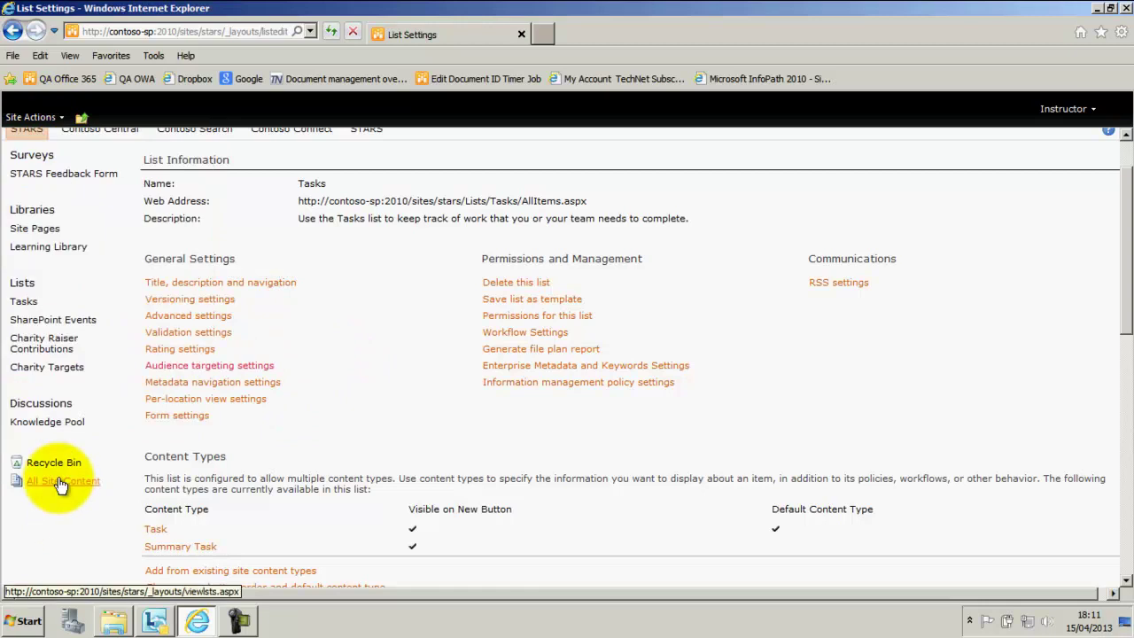
click(61, 483)
scroll(165, 460, down, 3)
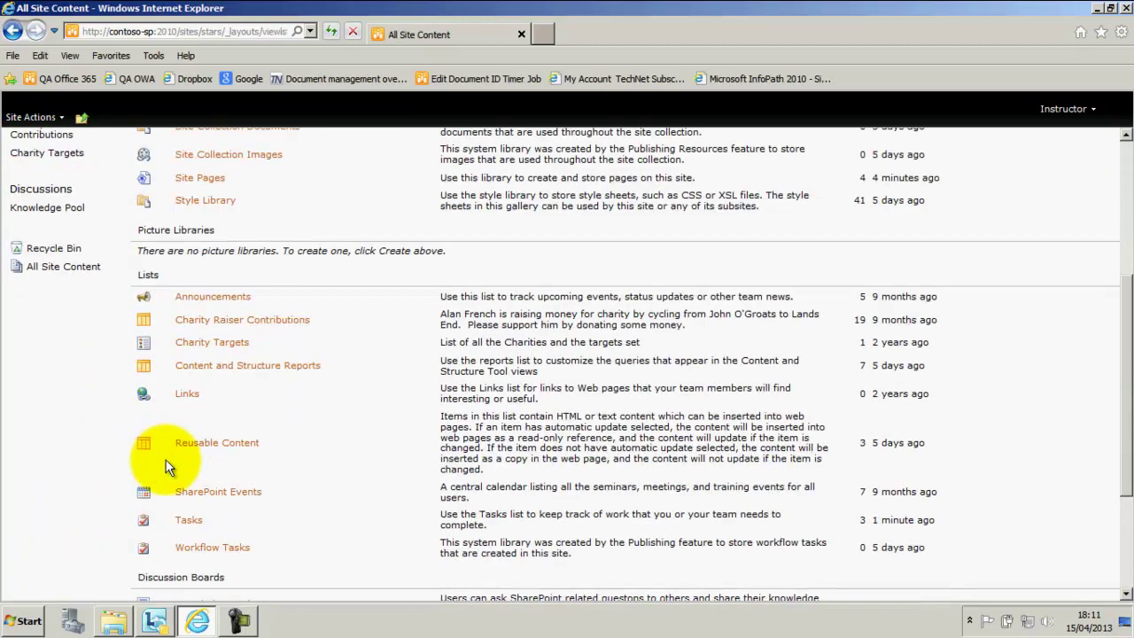
scroll(214, 549, down, 3)
click(195, 525)
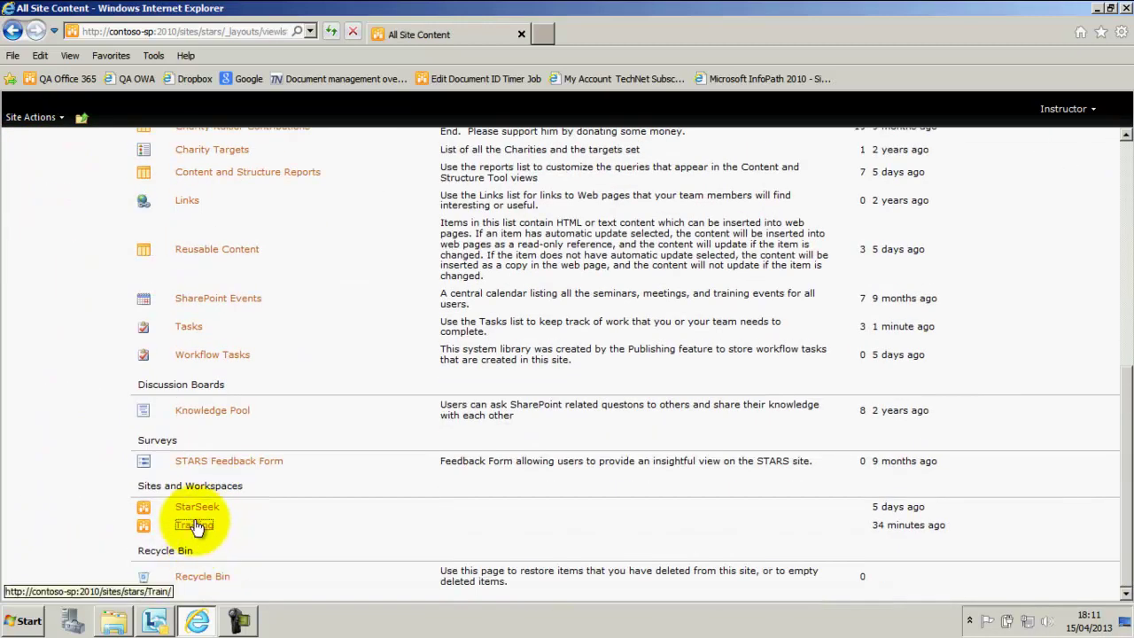
click(16, 333)
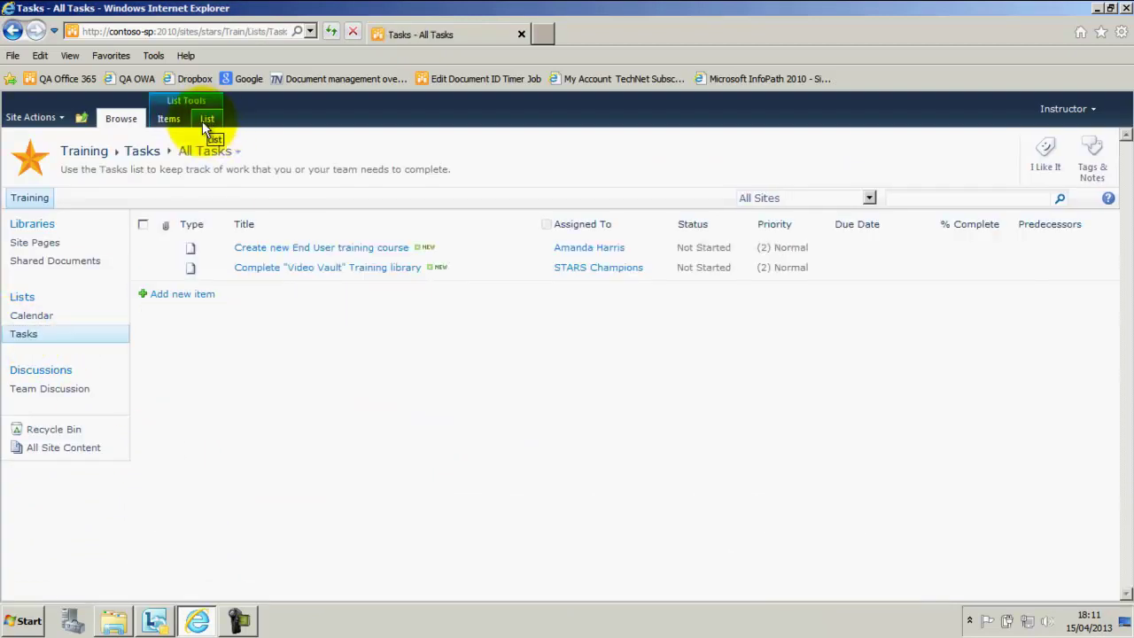
click(209, 120)
click(984, 155)
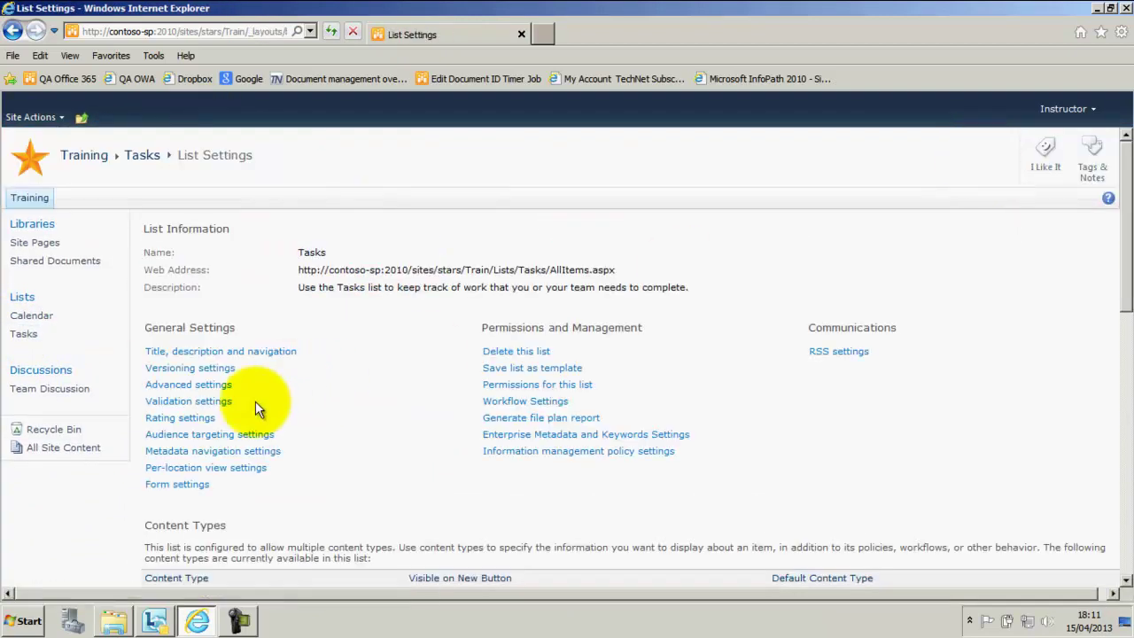
click(217, 434)
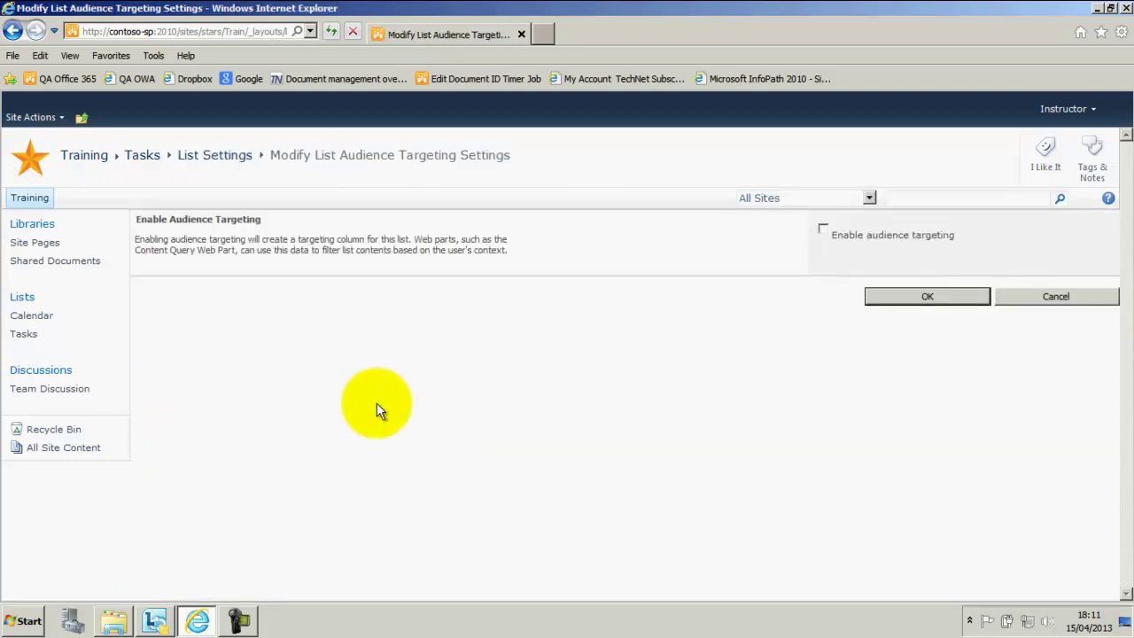
click(824, 229)
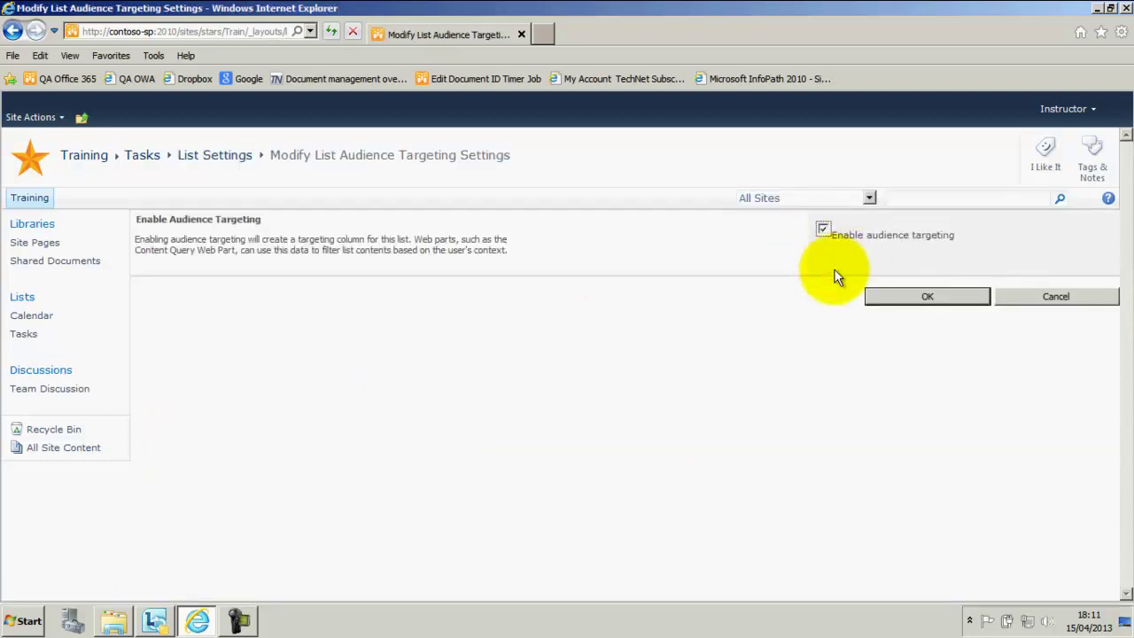
click(927, 298)
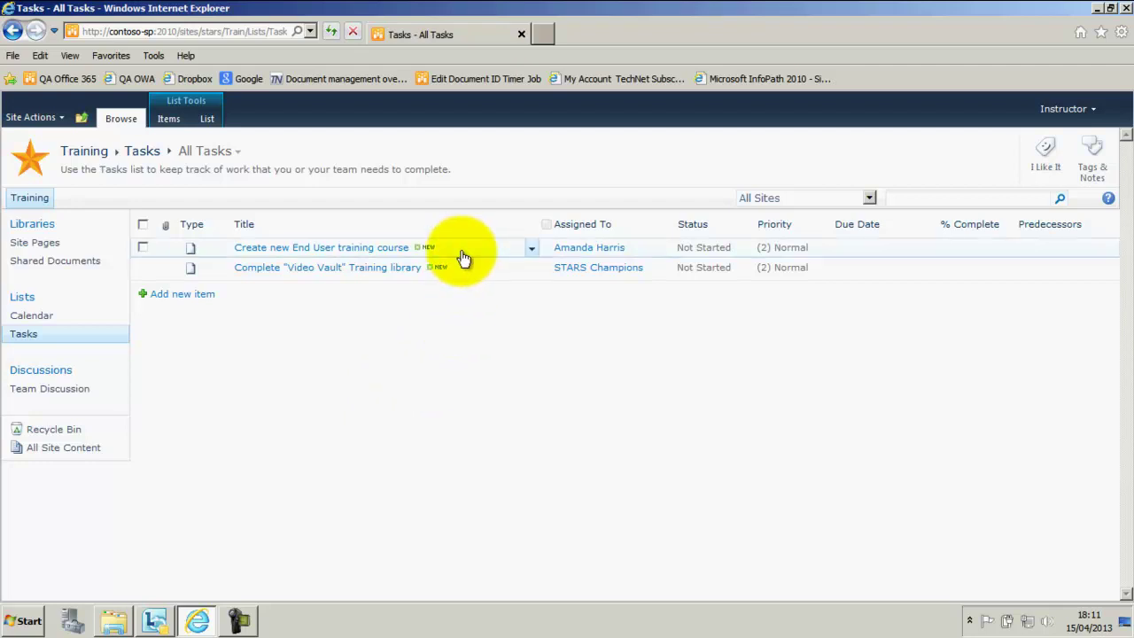
- Target the End User training course task at STARS Champions and STARS Owners, then save
click(534, 250)
click(439, 284)
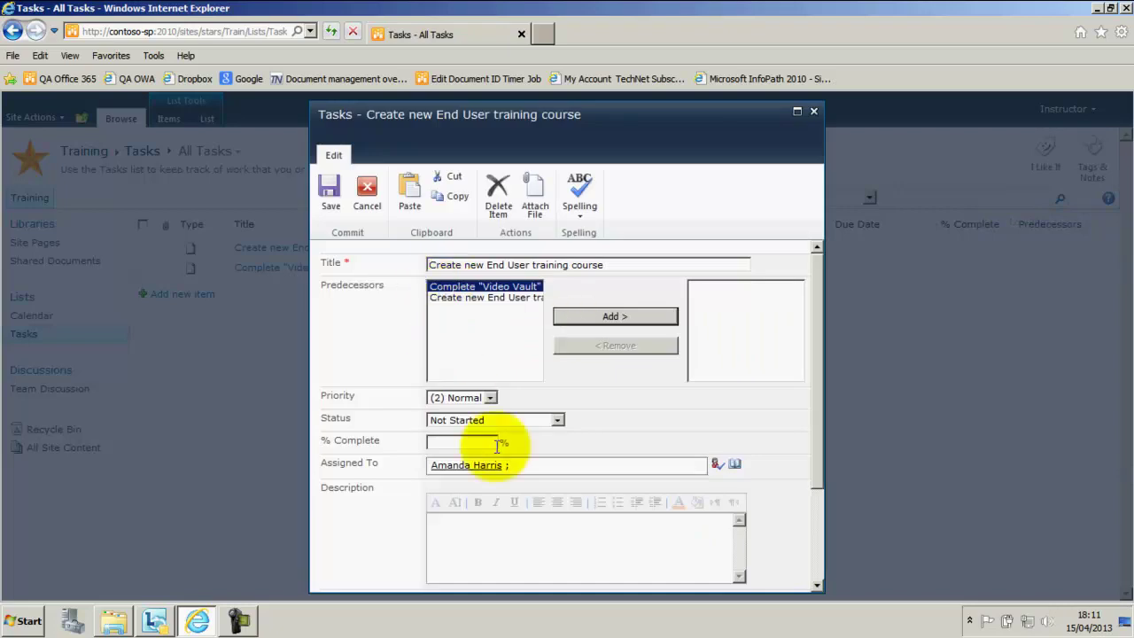
drag(819, 470, 814, 587)
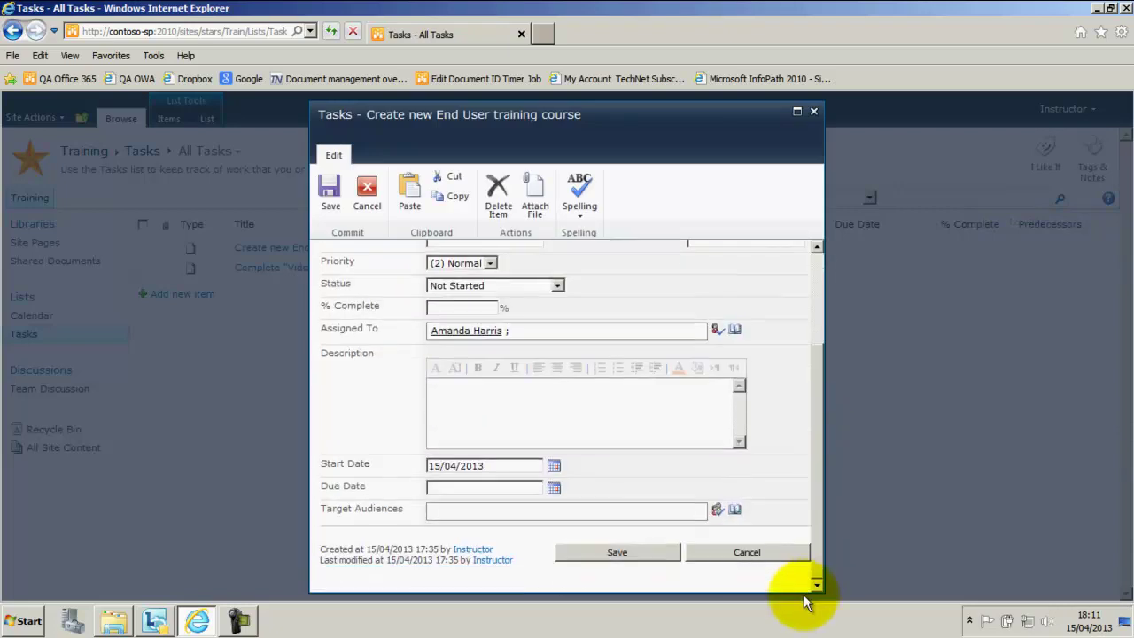
click(469, 512)
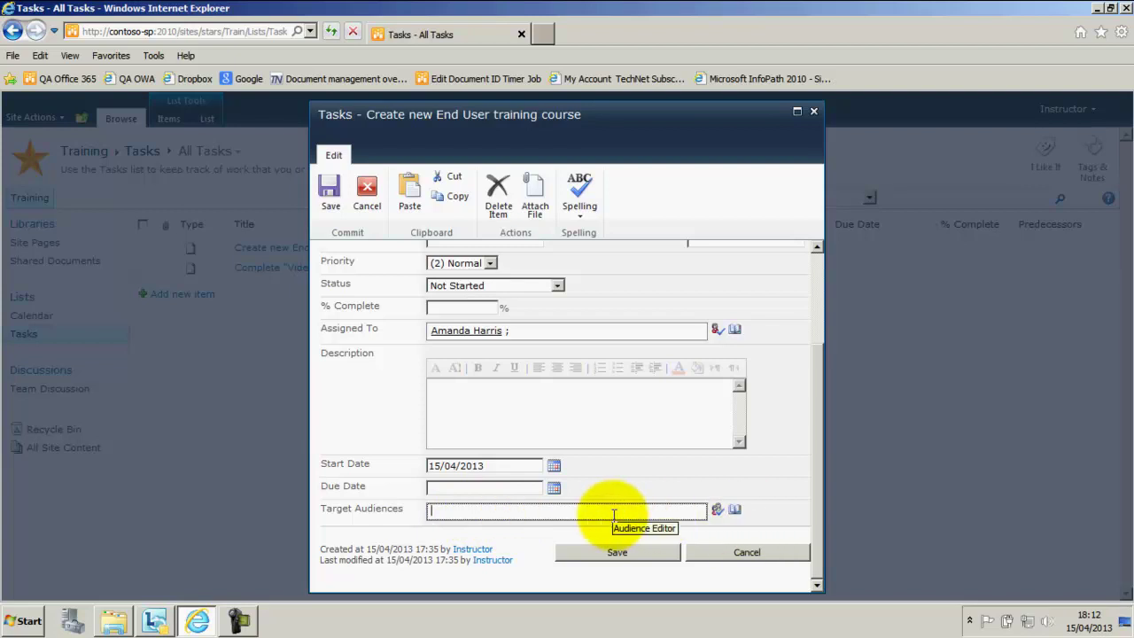
text(STARS Ch)
key(ctrl+k)
text(STARS Owners)
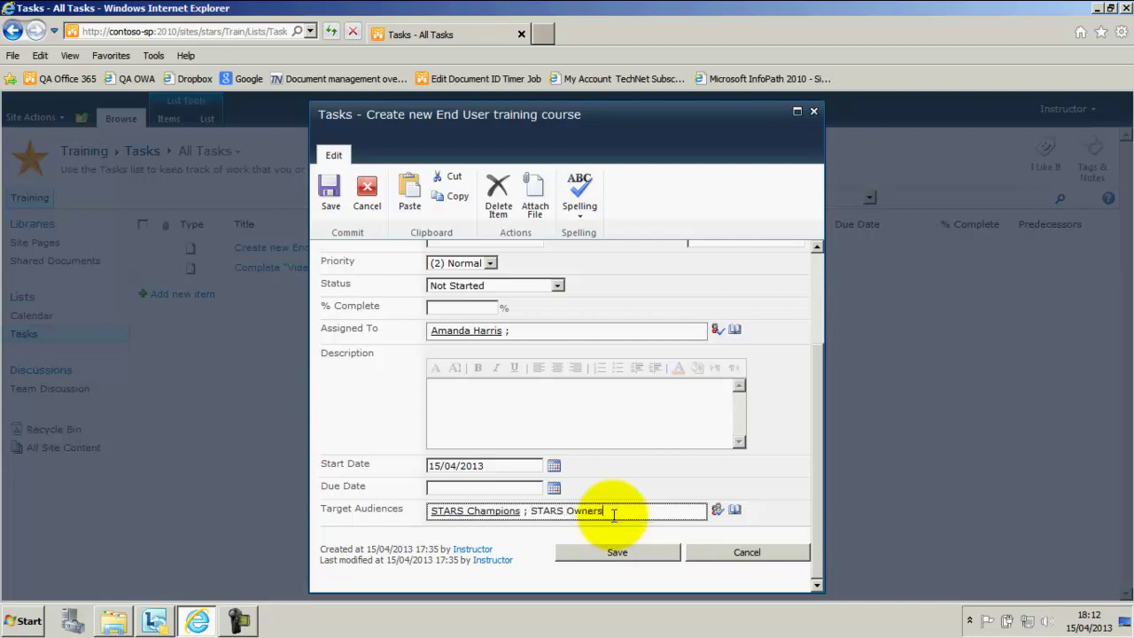
click(717, 510)
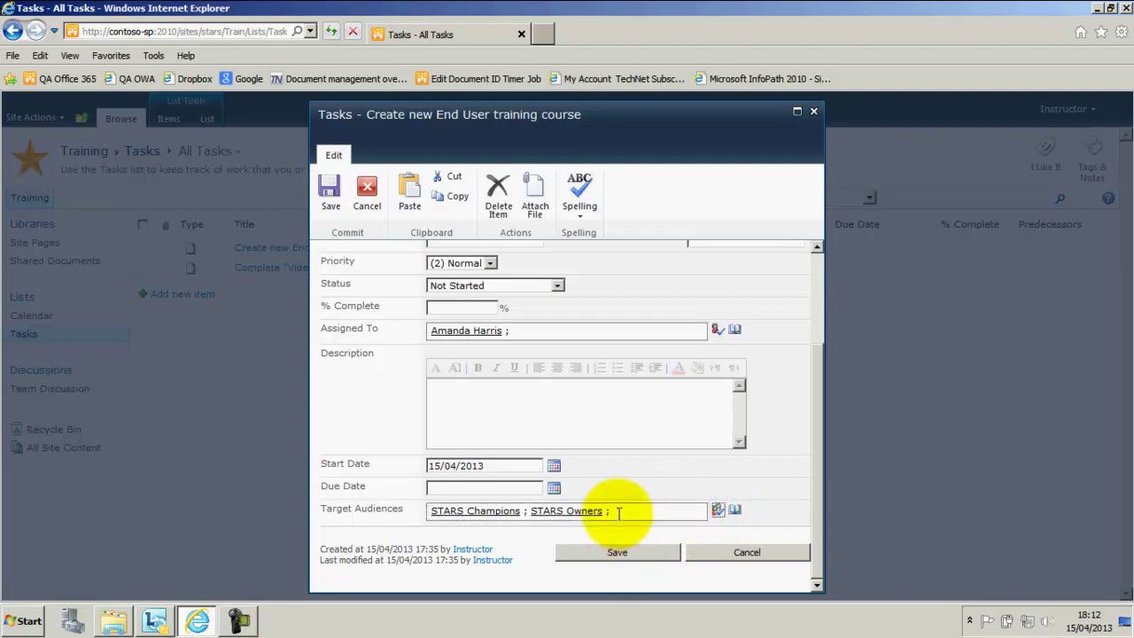
drag(626, 511, 372, 506)
key(ctrl+c)
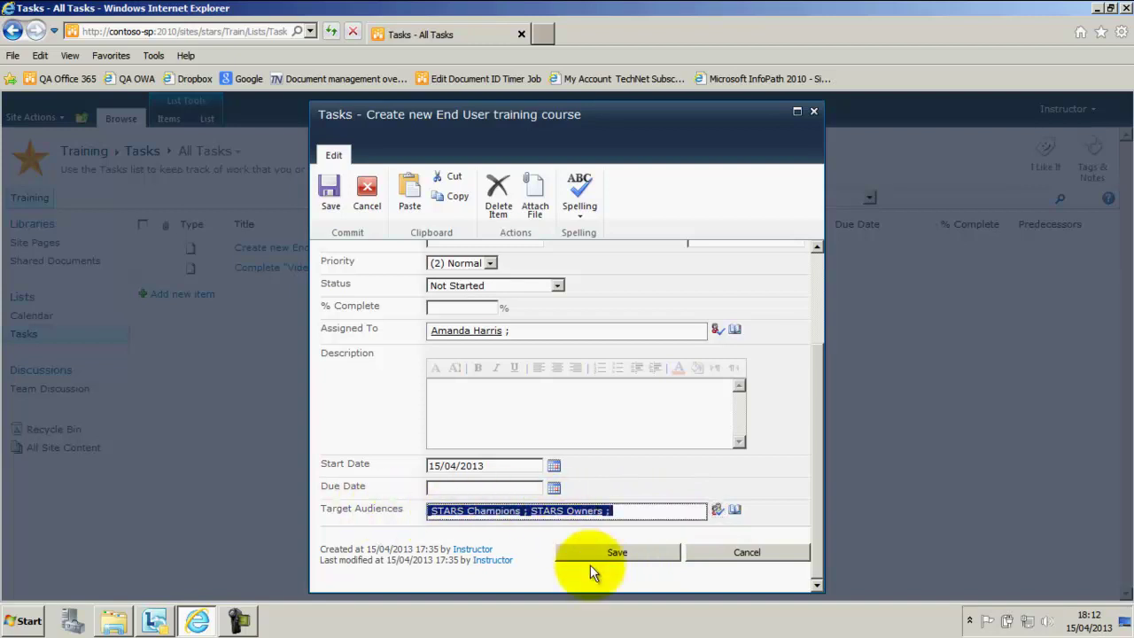
click(623, 552)
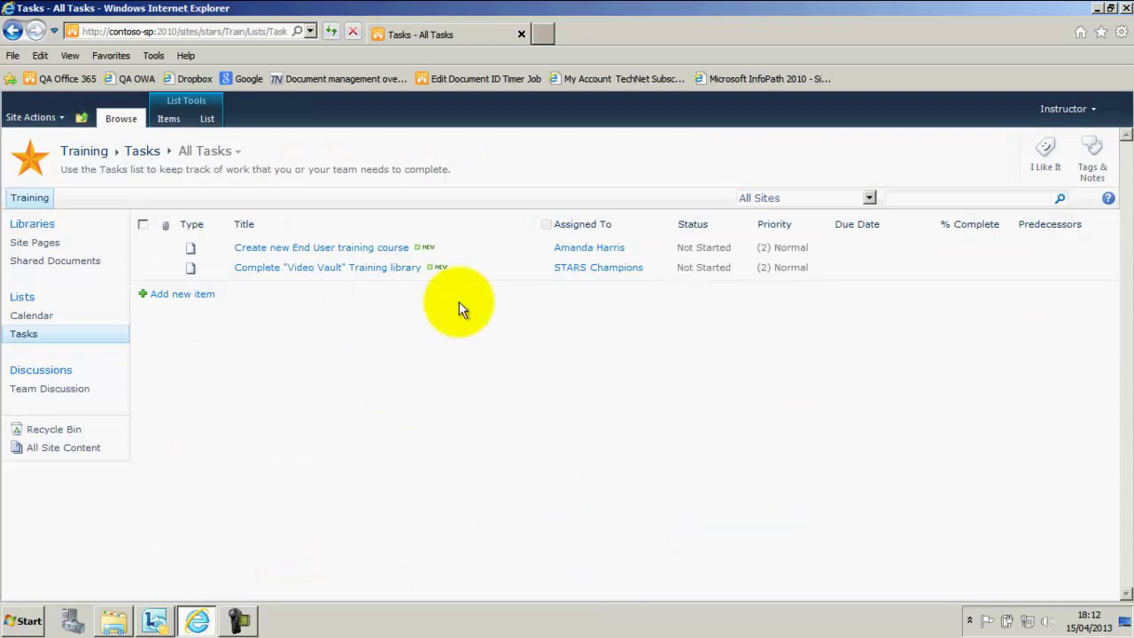
- Edit and save the Complete "Video Vault" Training library task with the same audiences
click(535, 270)
click(426, 302)
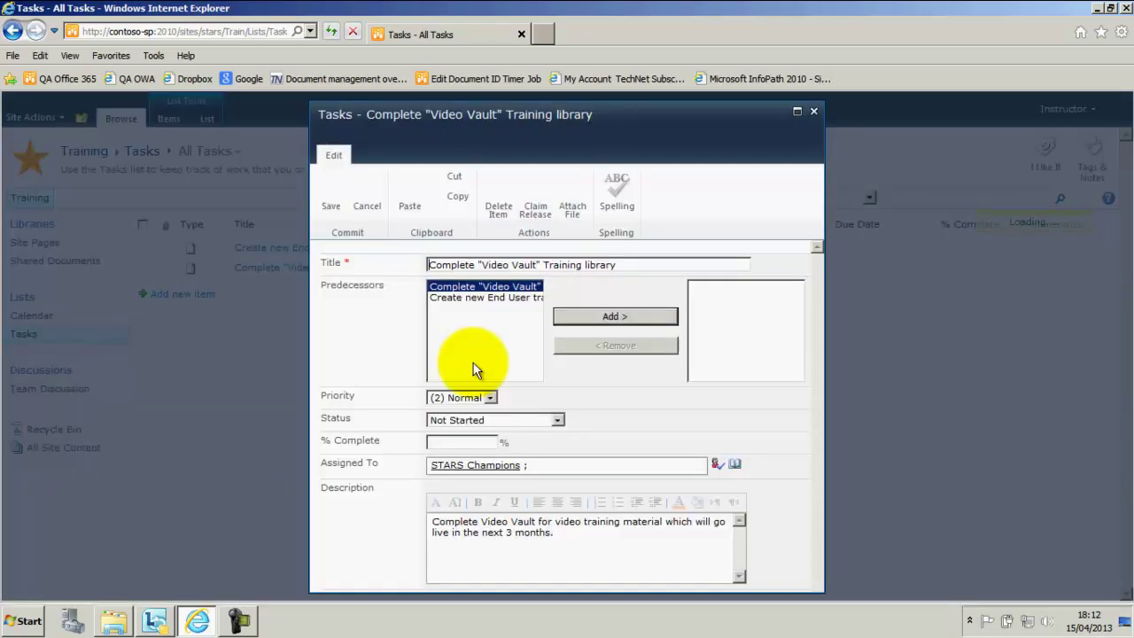
scroll(518, 532, down, 3)
scroll(517, 505, down, 2)
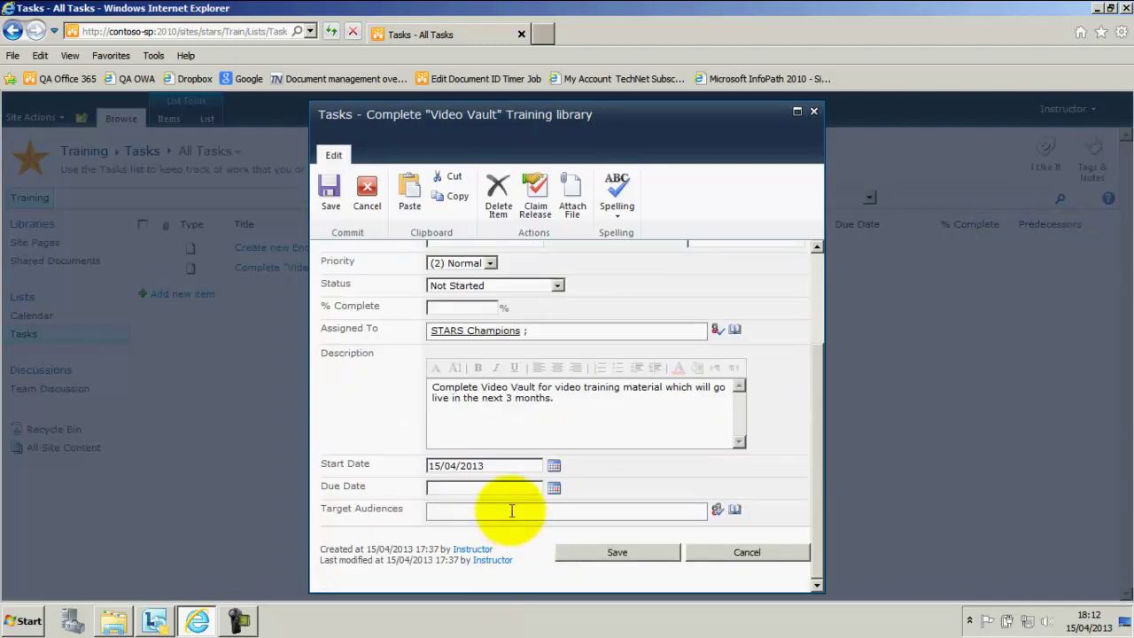
click(639, 552)
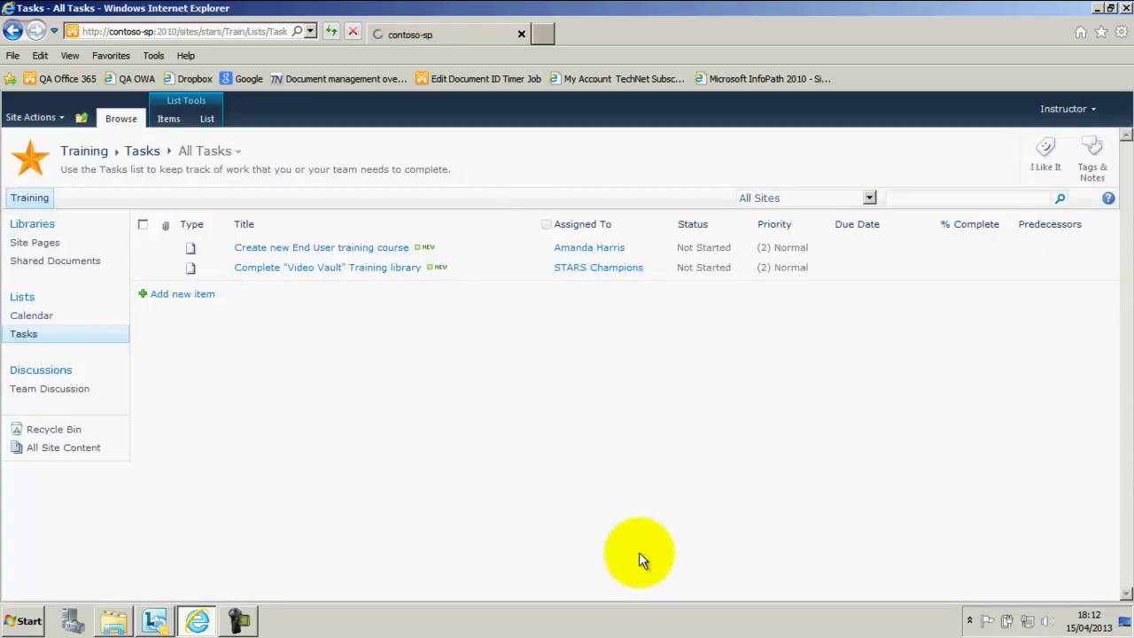
click(82, 117)
- In the STARS Tasks list, target the governance agenda task at STARS Champions and STARS Owners
click(111, 159)
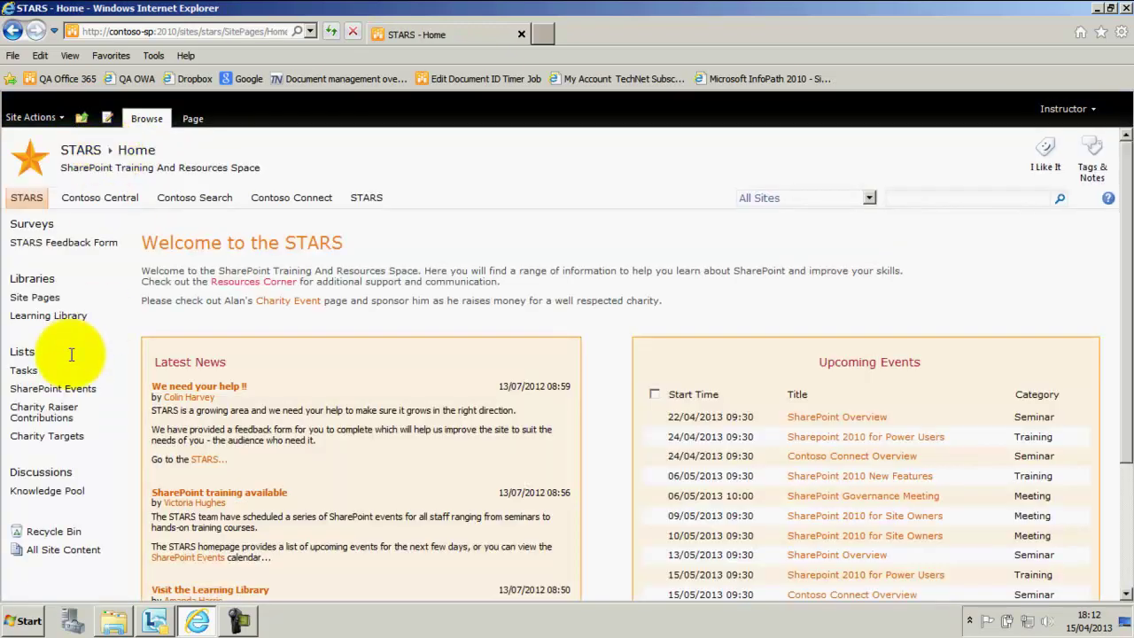
scroll(35, 284, down, 1)
click(27, 303)
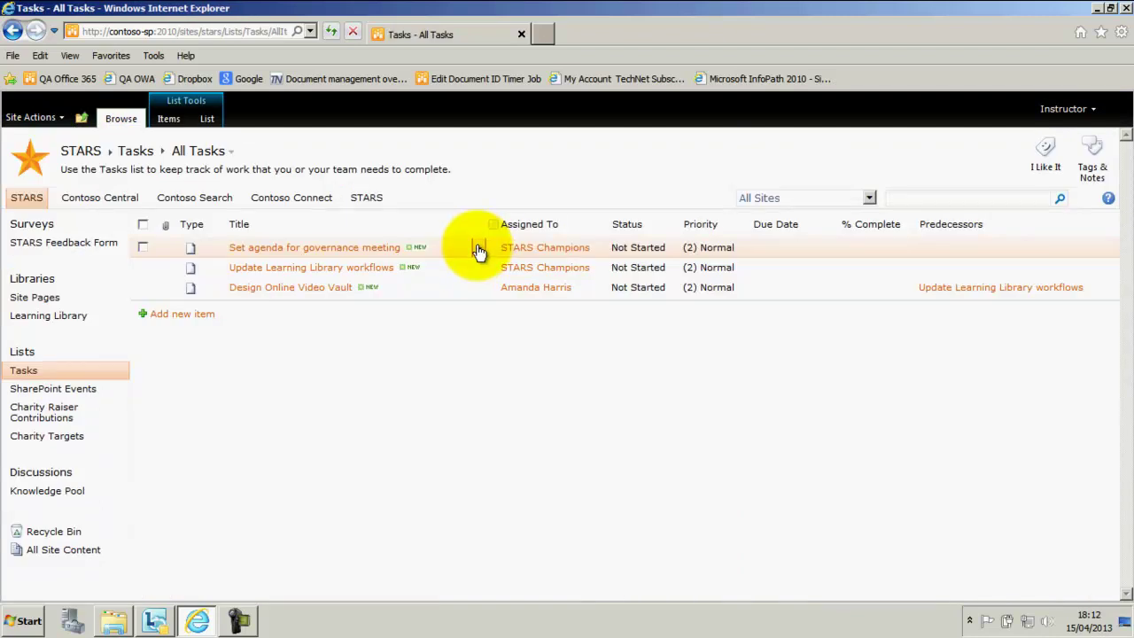
click(479, 251)
click(399, 282)
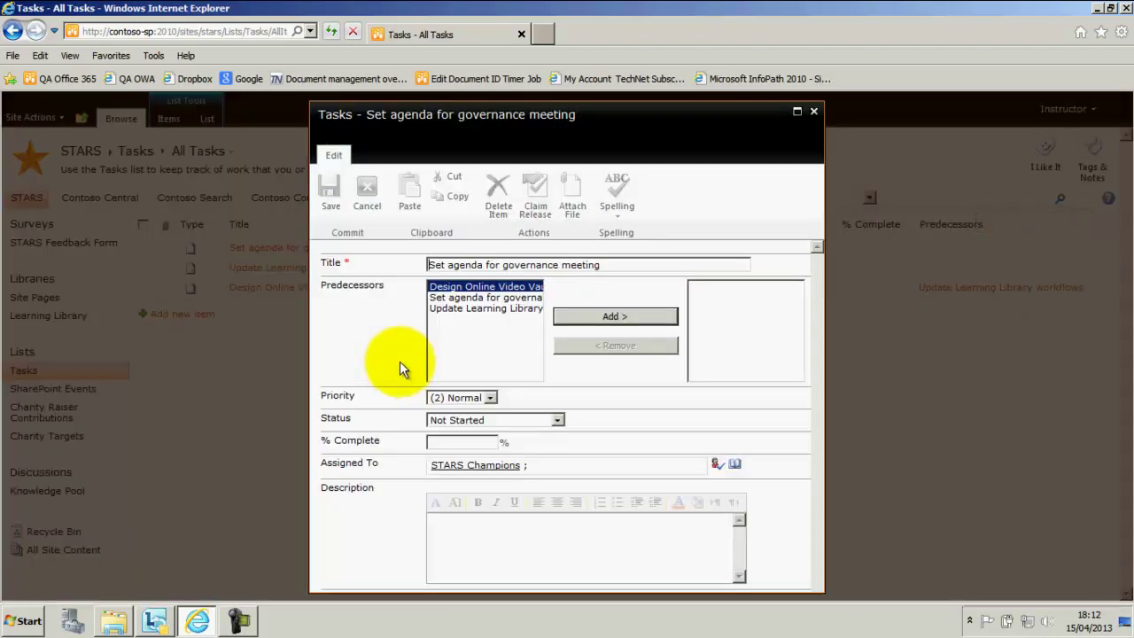
scroll(592, 535, down, 3)
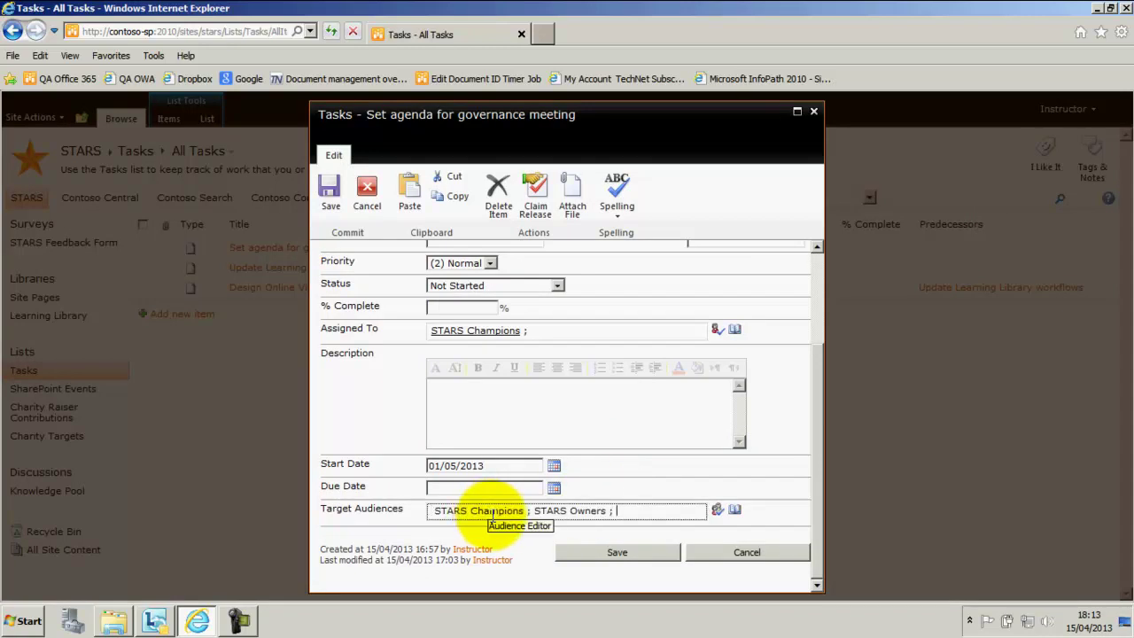
click(622, 552)
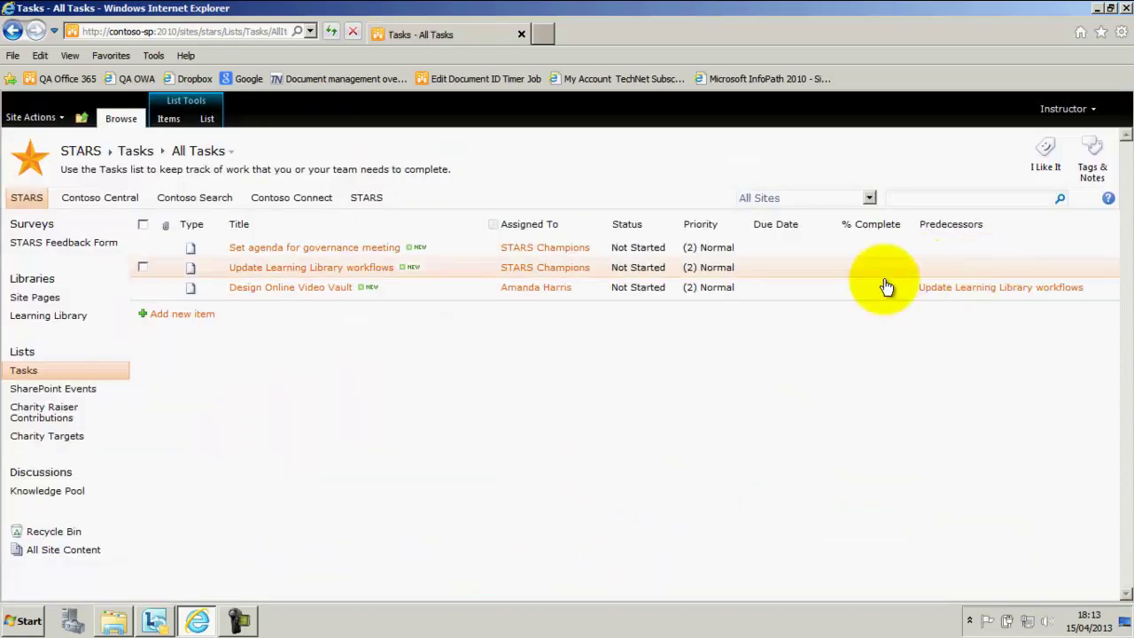
- Retarget the Design Online Video Vault task to STARS Owners only, removing STARS Champions
click(479, 288)
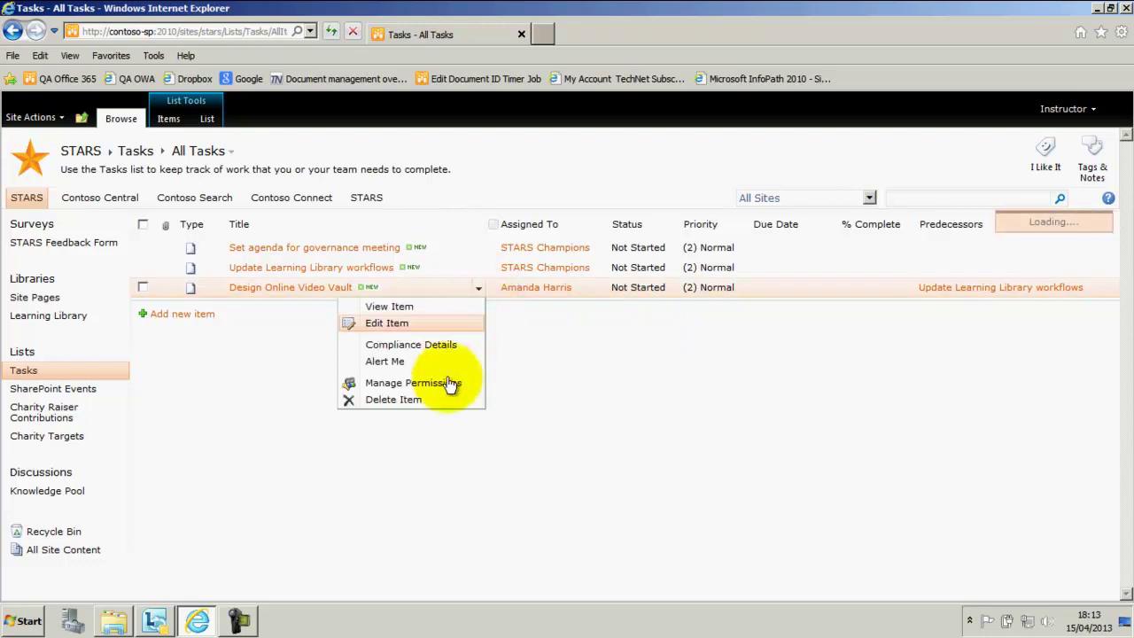
click(398, 324)
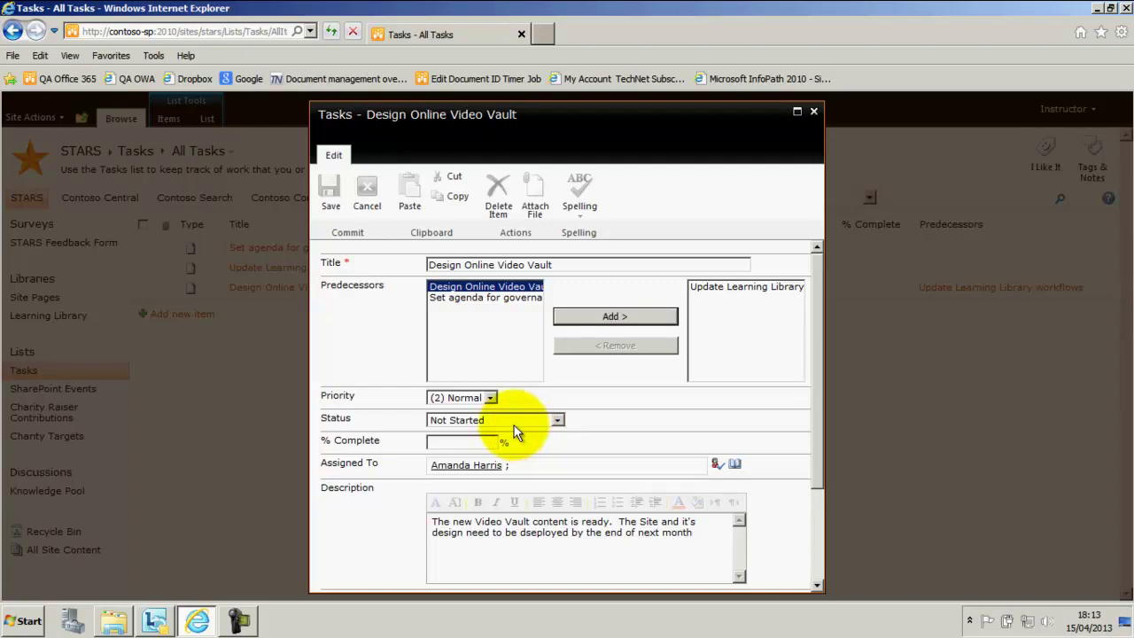
scroll(521, 530, down, 5)
click(500, 513)
key(ctrl+v)
drag(434, 512, 518, 516)
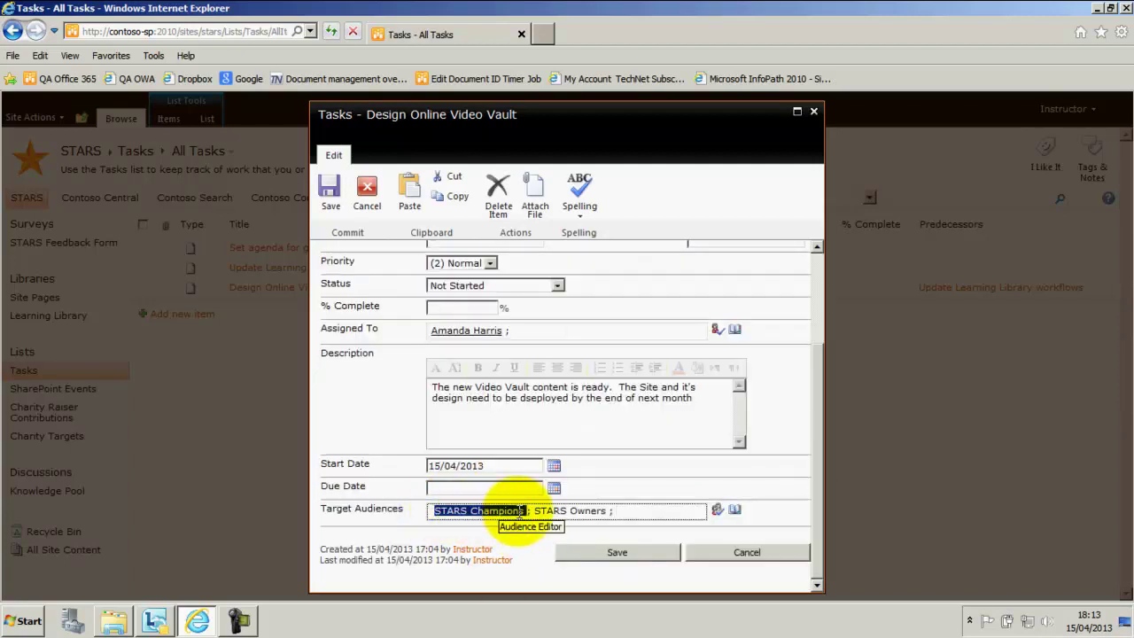
key(Delete)
key(Delete)
key(Delete)
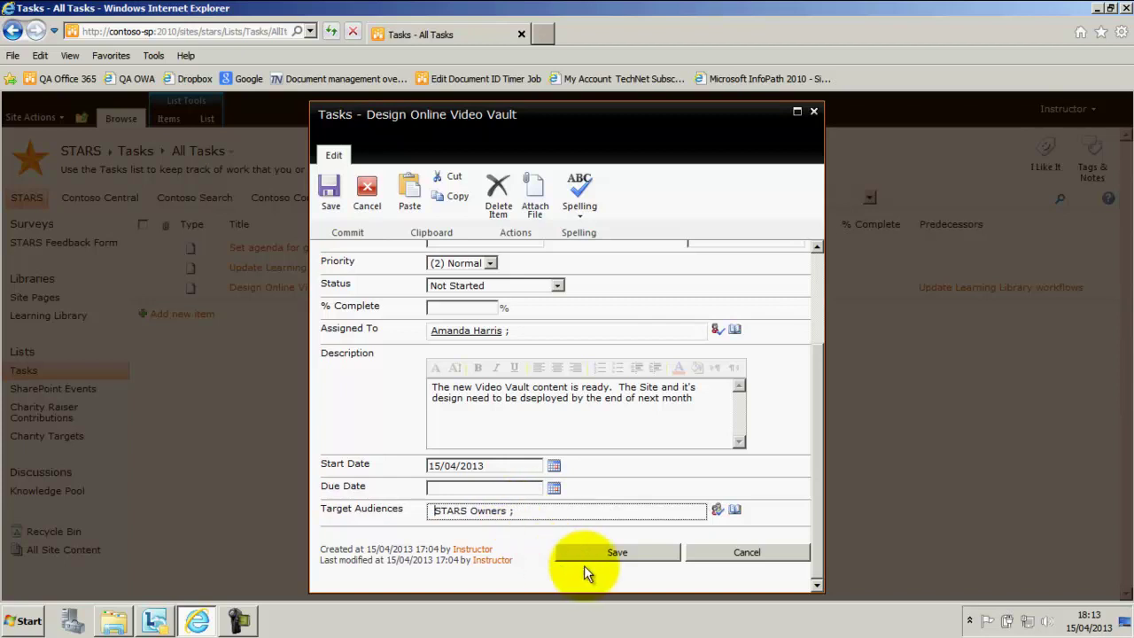
click(718, 509)
click(616, 552)
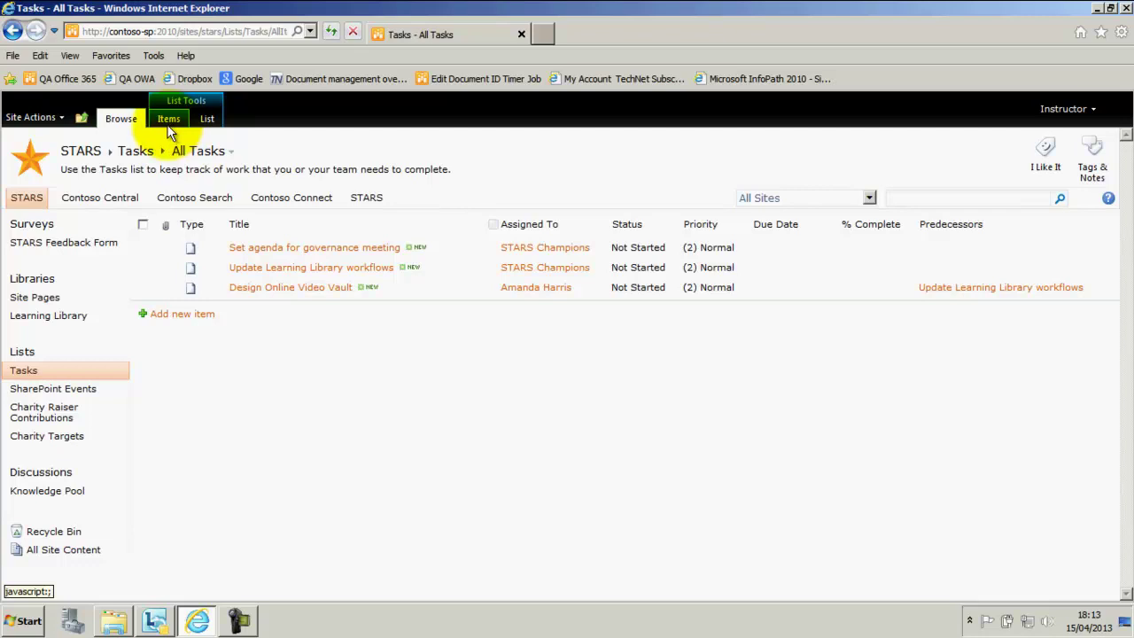
- Open the STARS Site Settings page and scroll down to Site Collection Administration
click(46, 122)
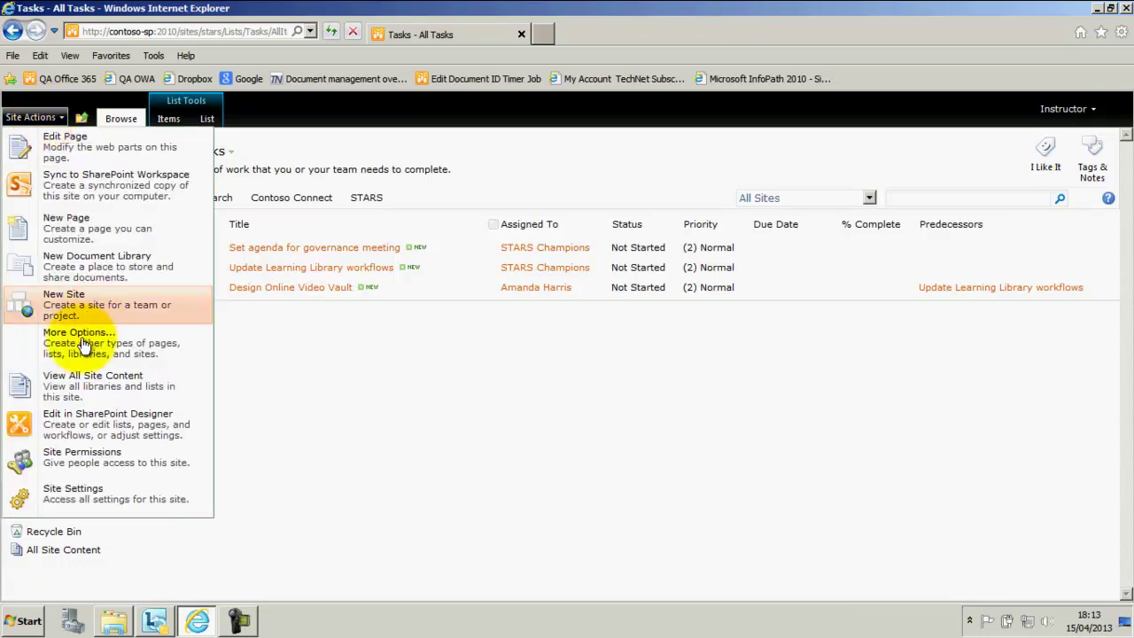
click(78, 503)
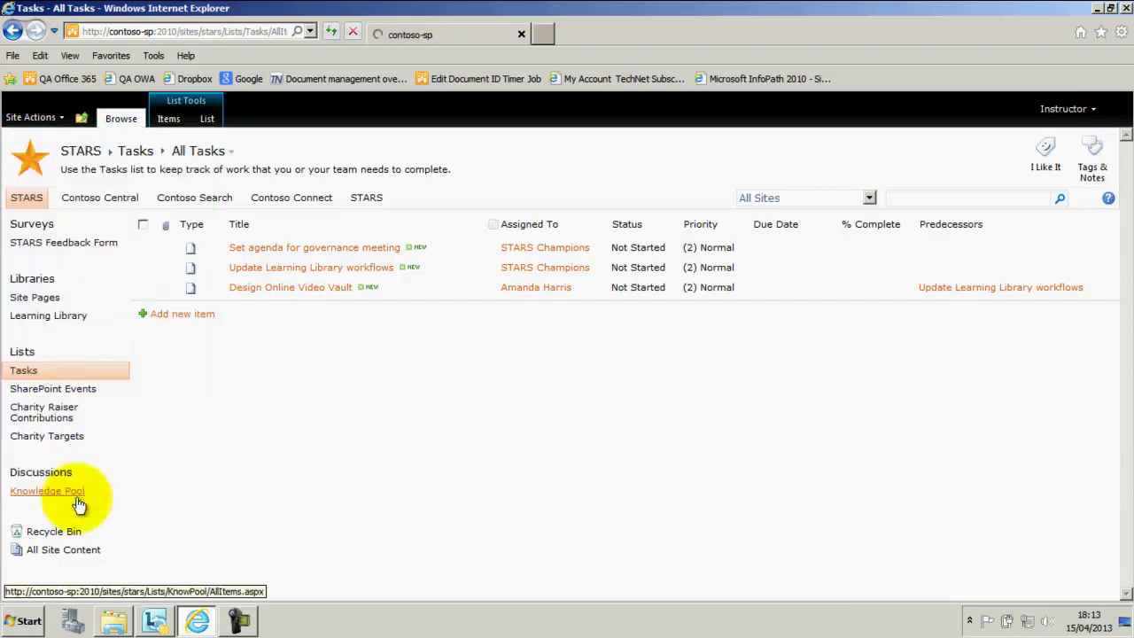
scroll(300, 377, down, 6)
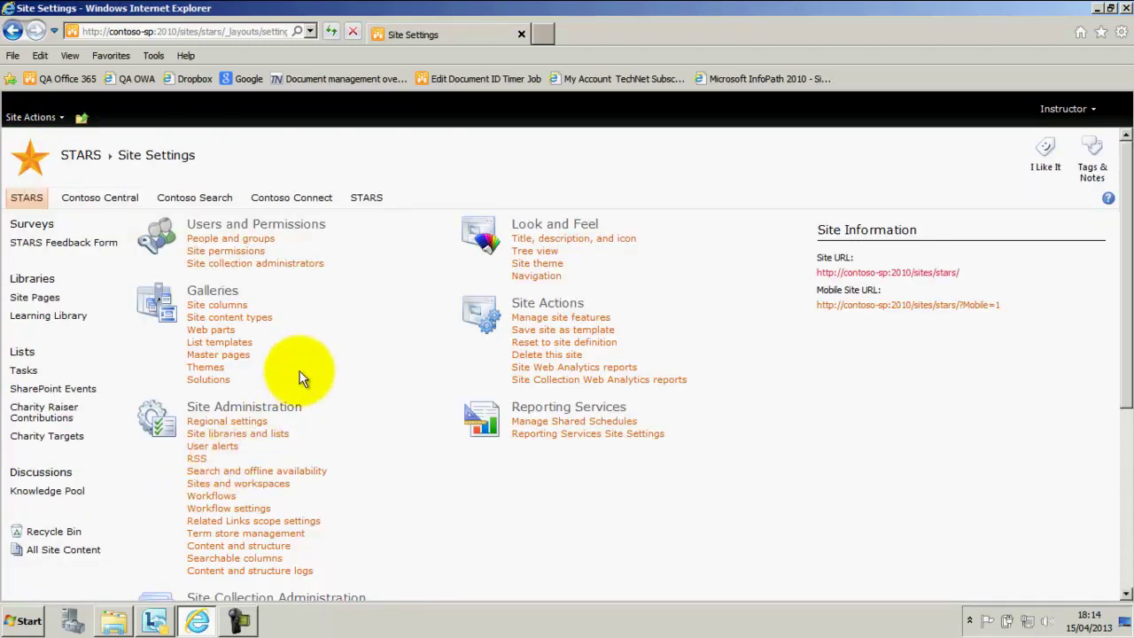
scroll(300, 377, down, 1)
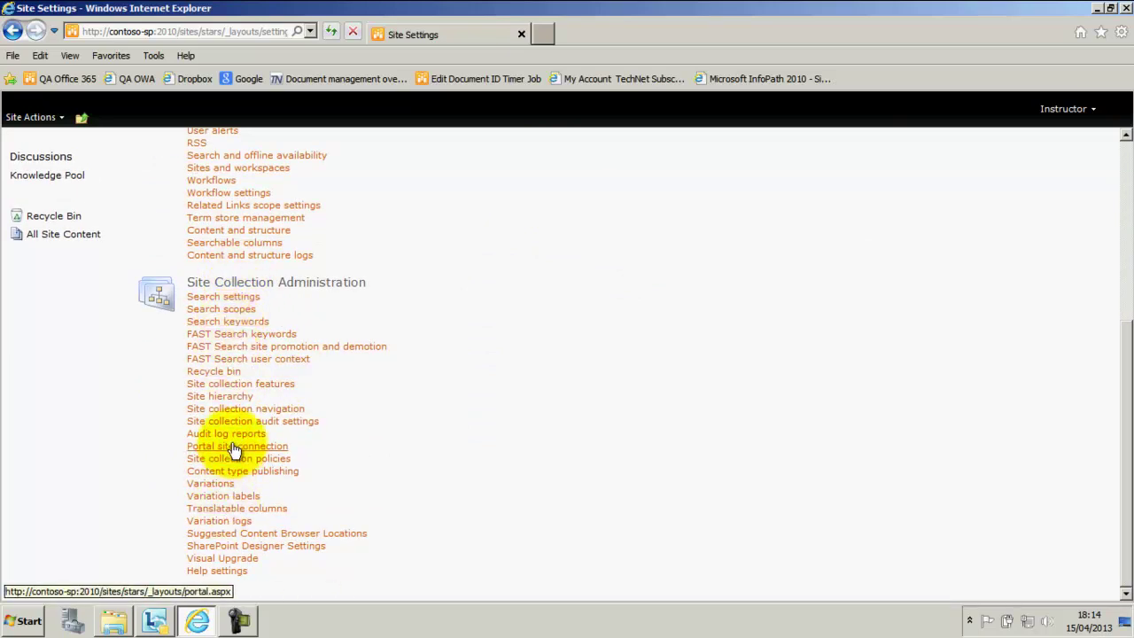
- Verify SharePoint Server Publishing Infrastructure shows Active, then open the Resources Corner page
click(258, 384)
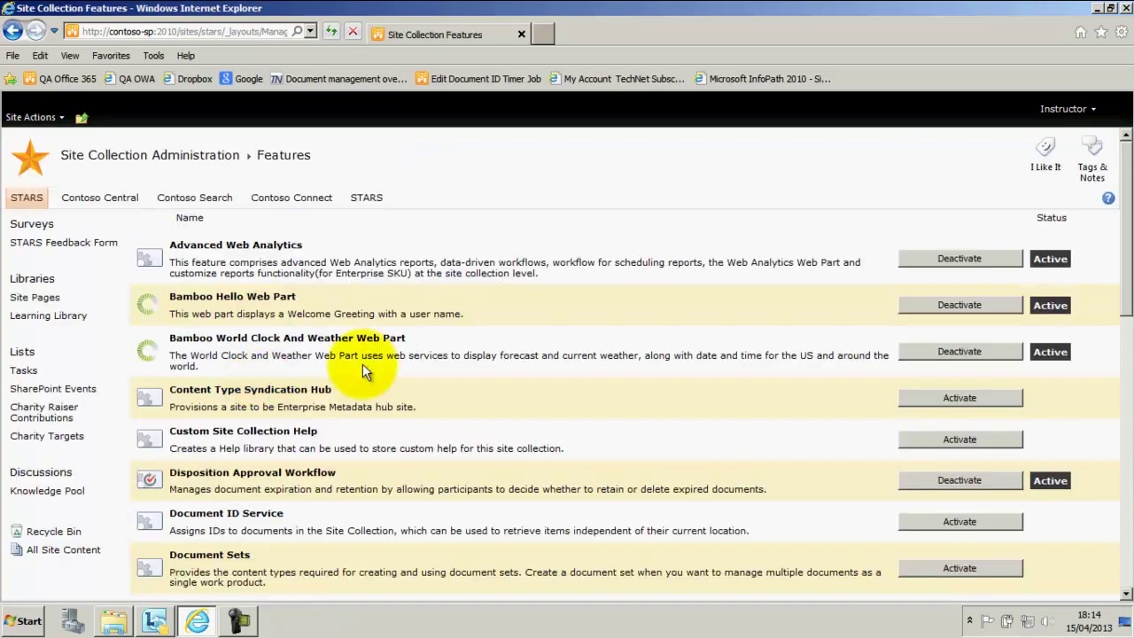
scroll(363, 364, down, 6)
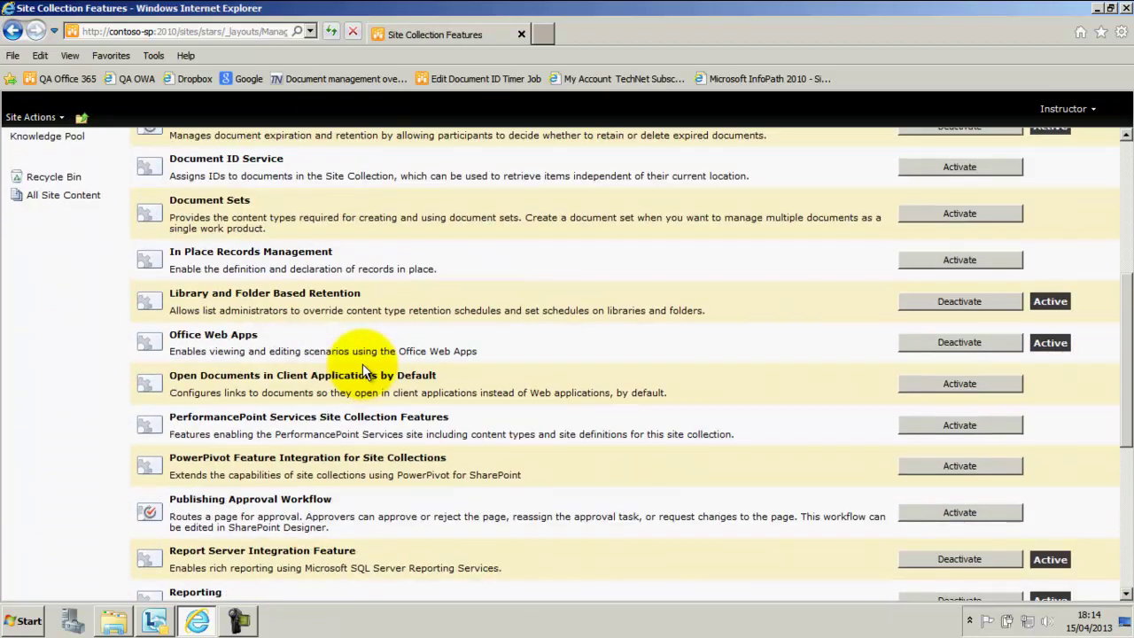
scroll(362, 365, down, 3)
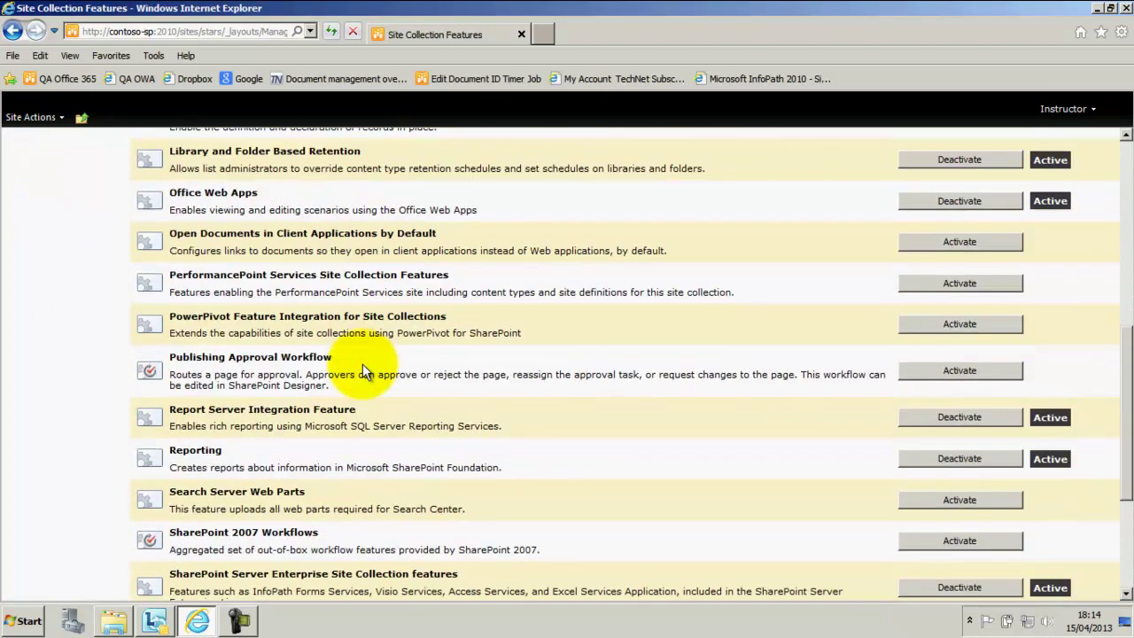
scroll(363, 363, down, 1)
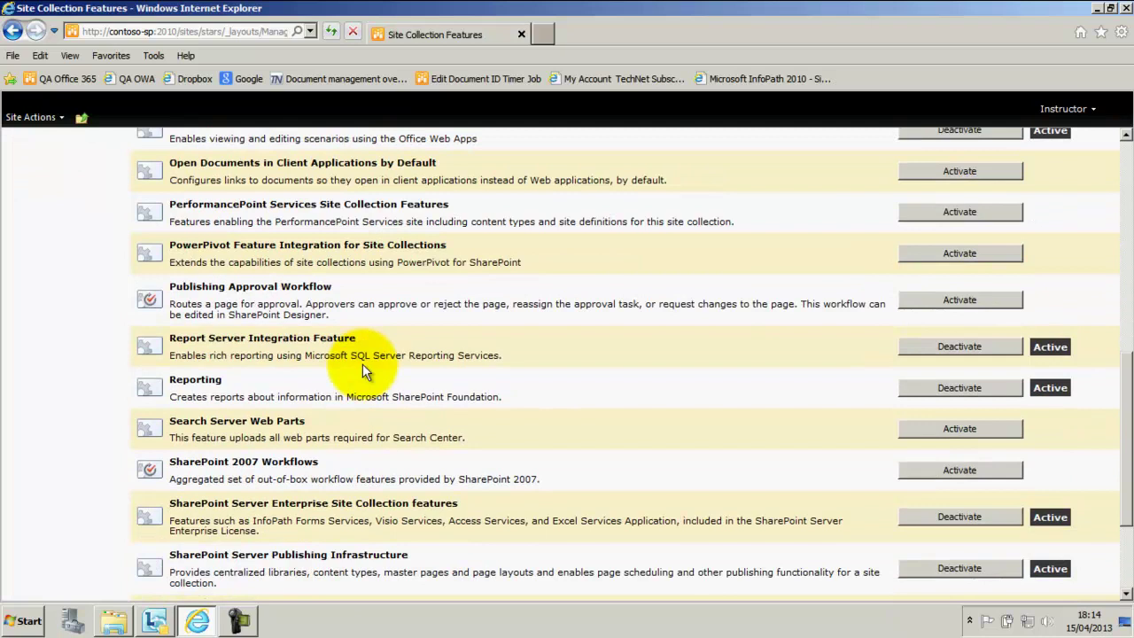
scroll(363, 370, down, 1)
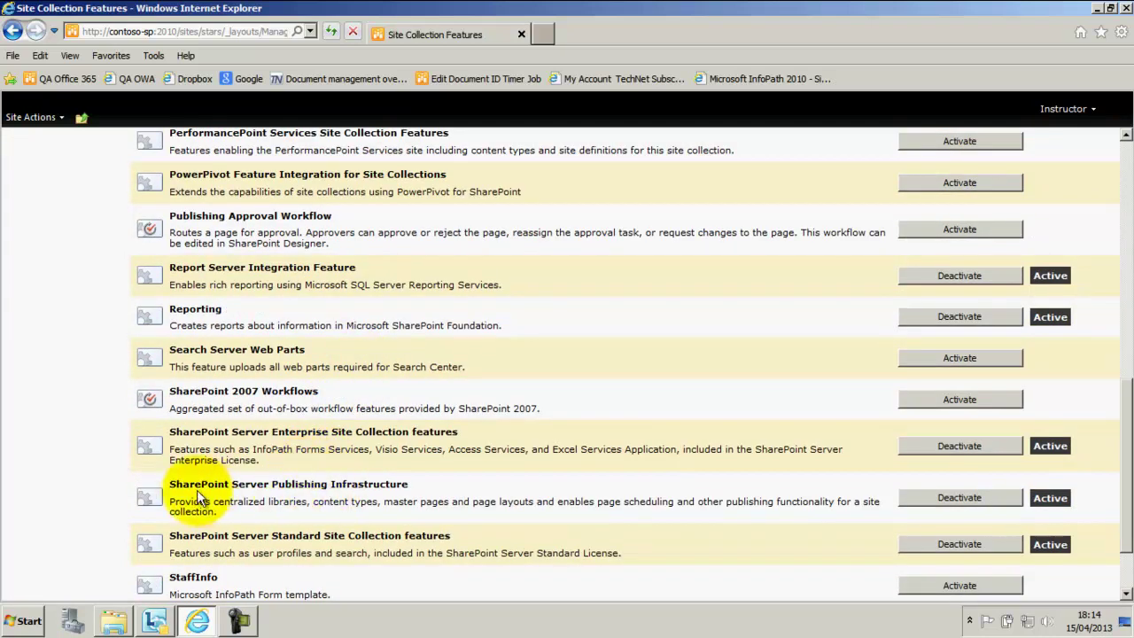
drag(169, 484, 405, 484)
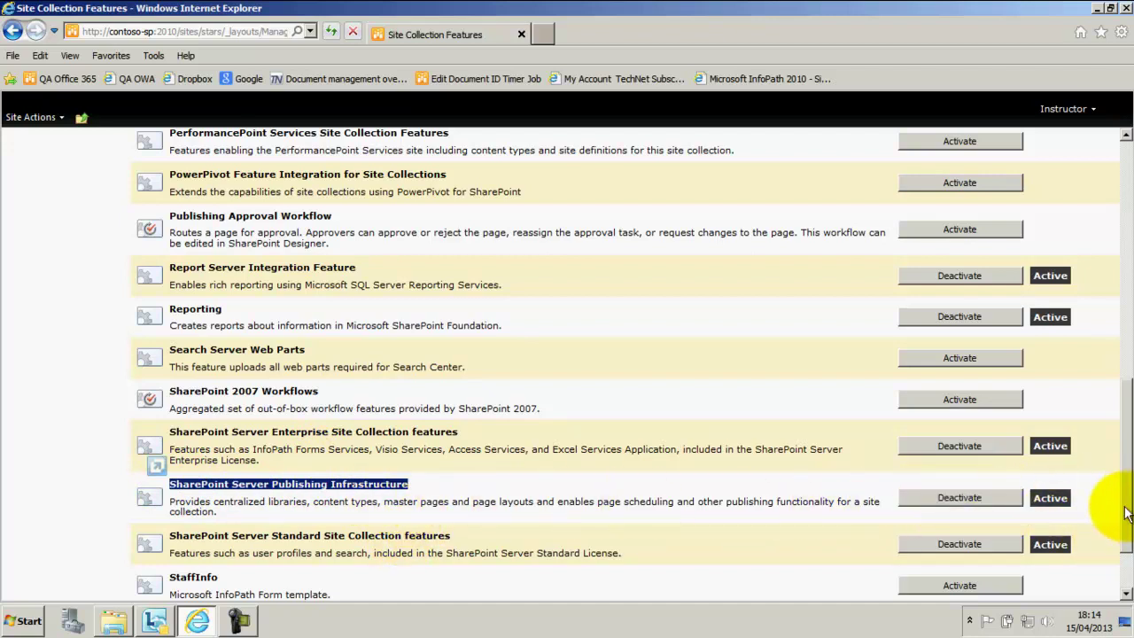
drag(1119, 498, 1114, 316)
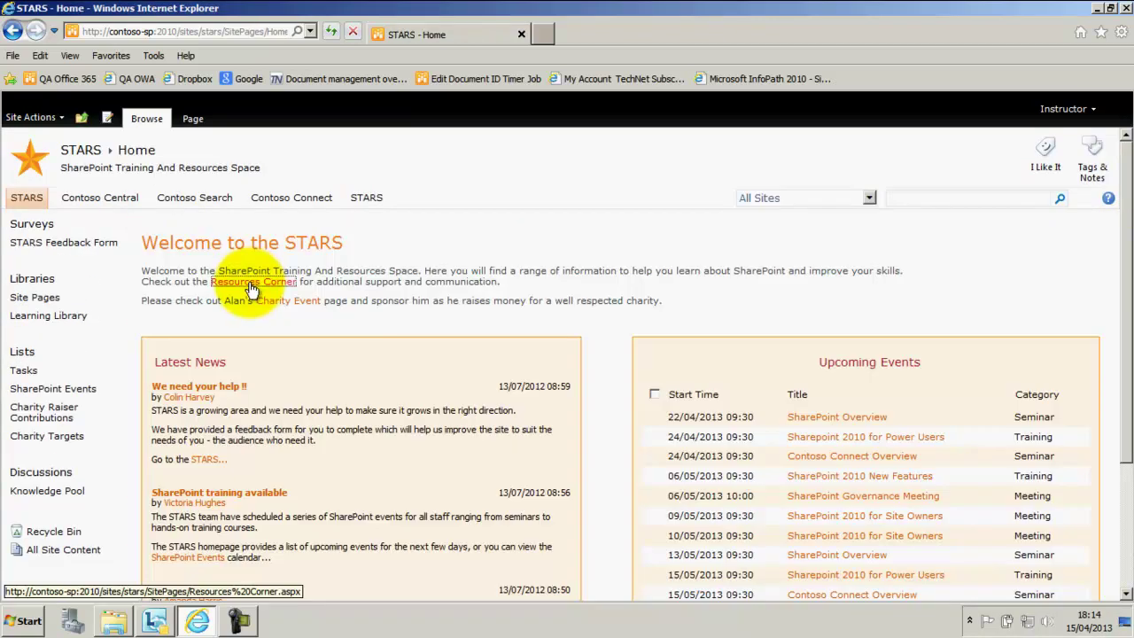
click(252, 282)
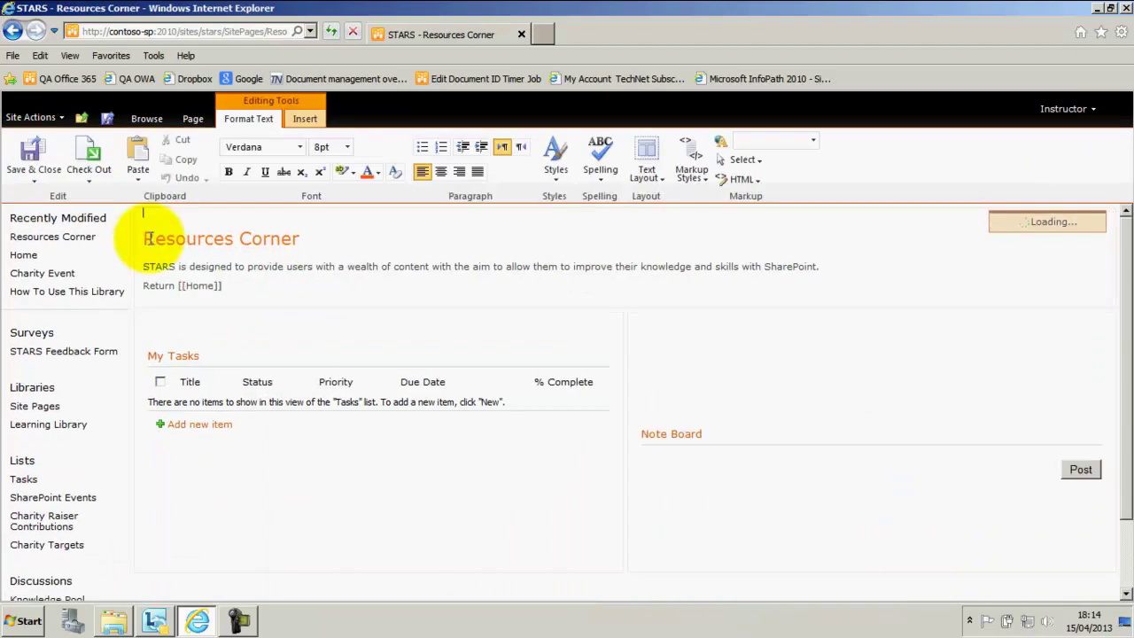
- Insert a Content Query web part from Content Rollup below the My Tasks list
click(173, 467)
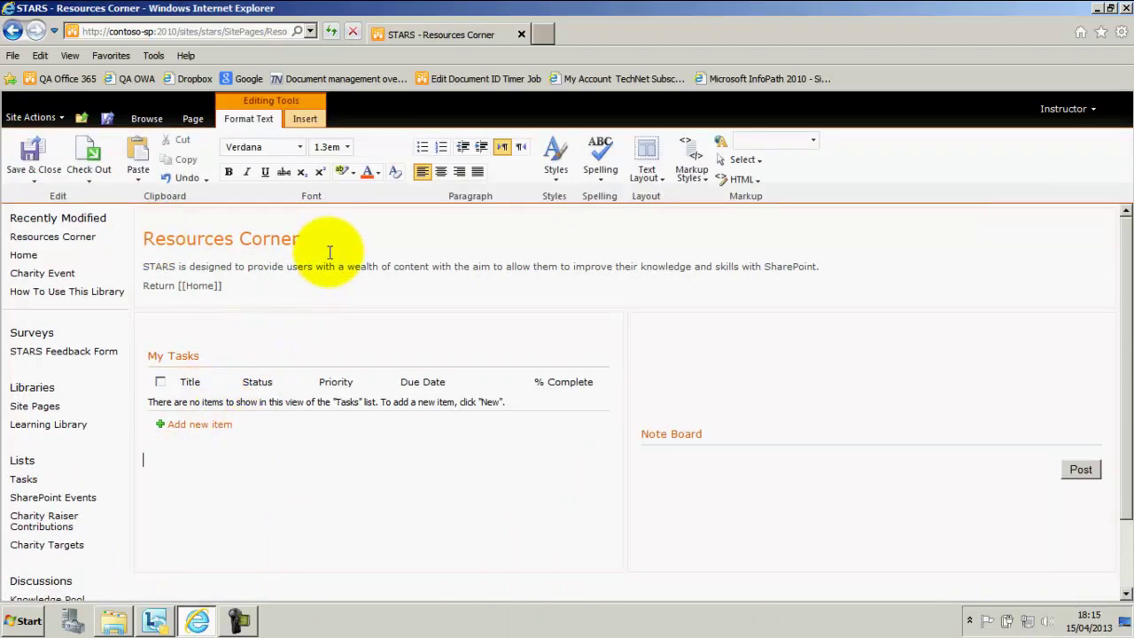
click(302, 119)
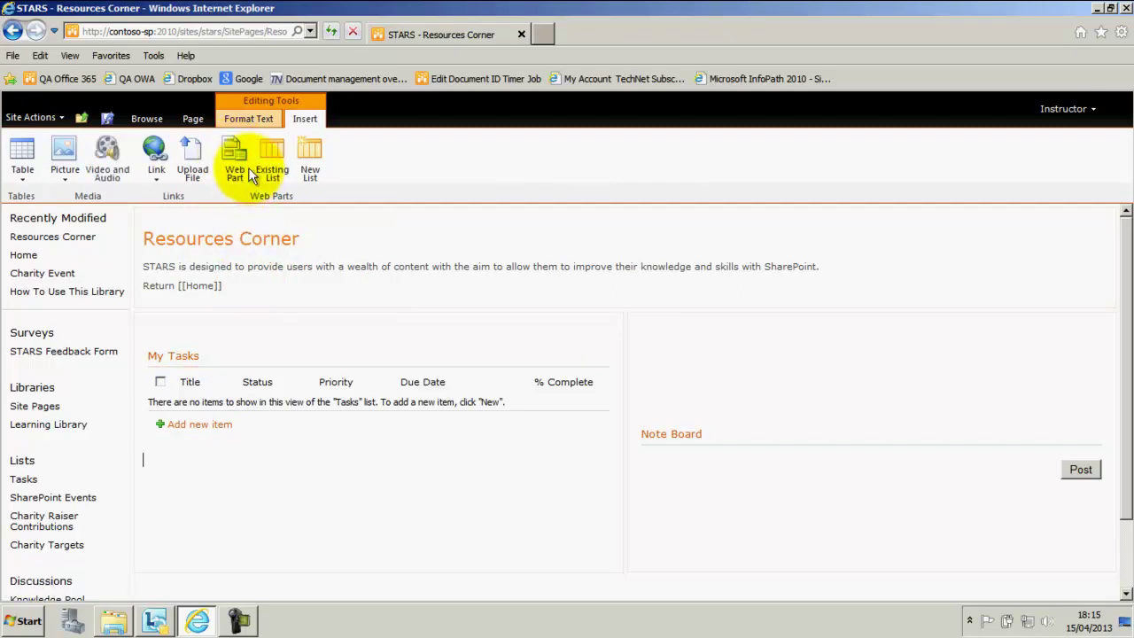
click(239, 164)
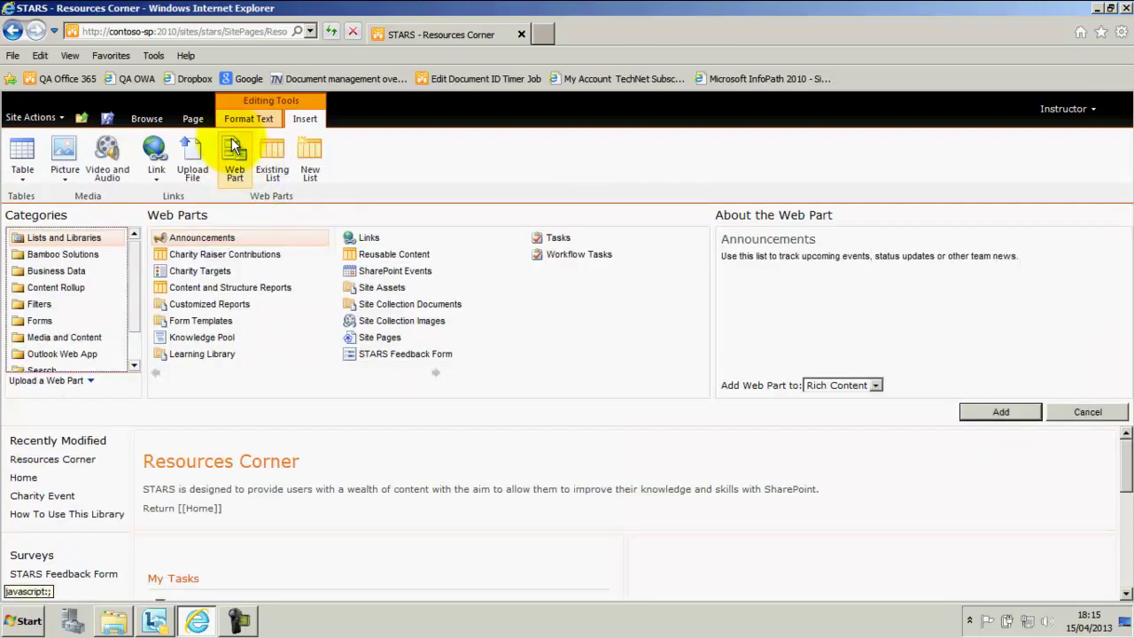
click(35, 289)
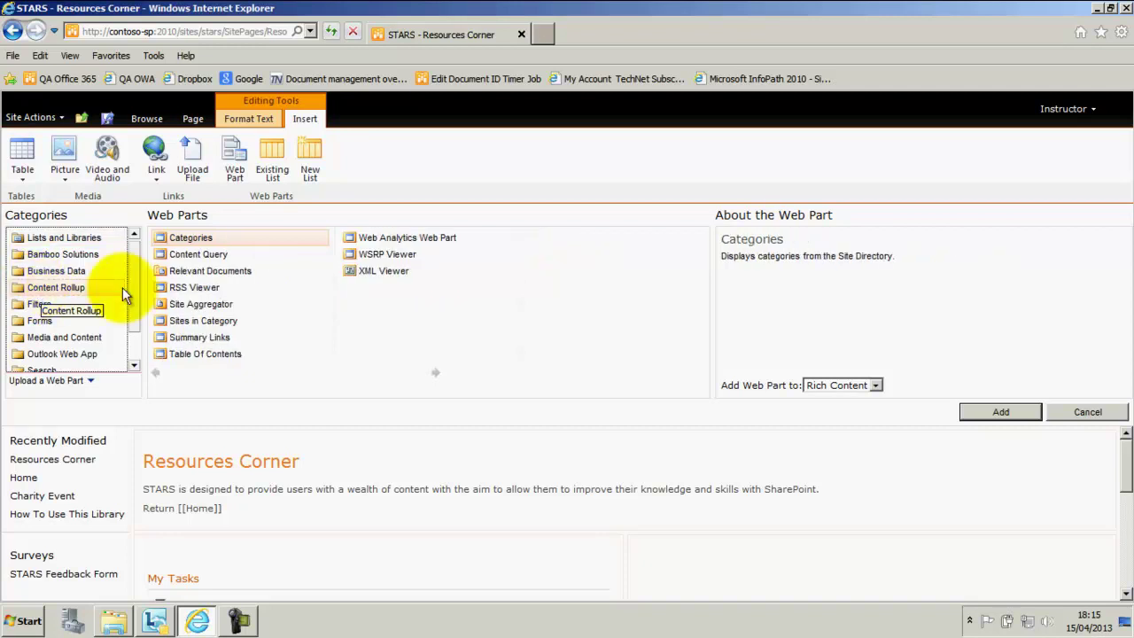
click(196, 254)
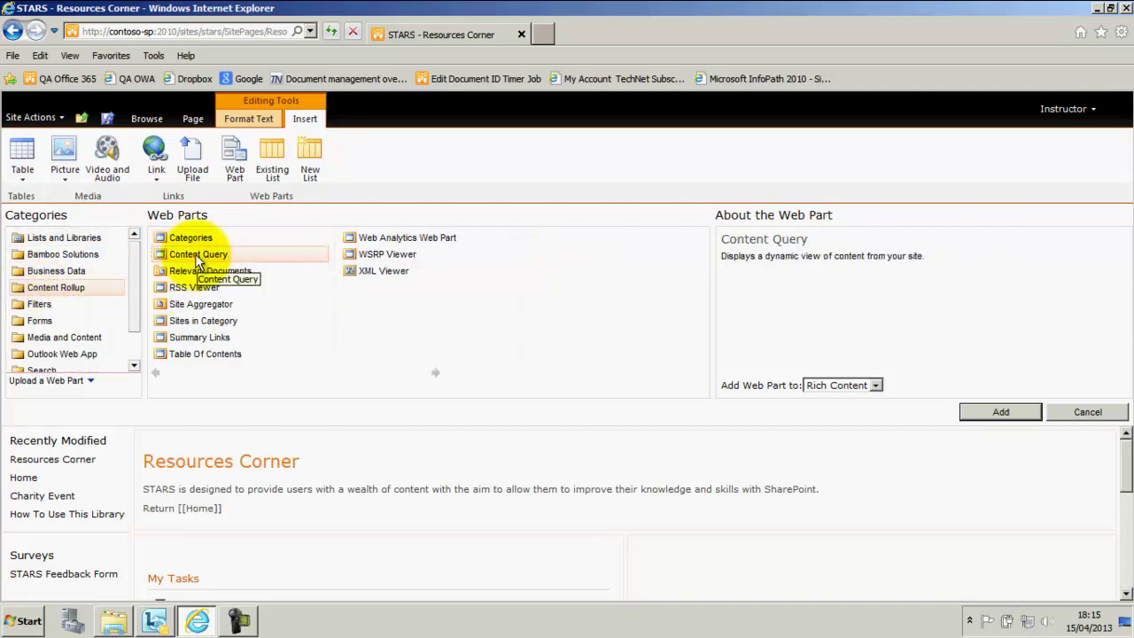
click(1001, 411)
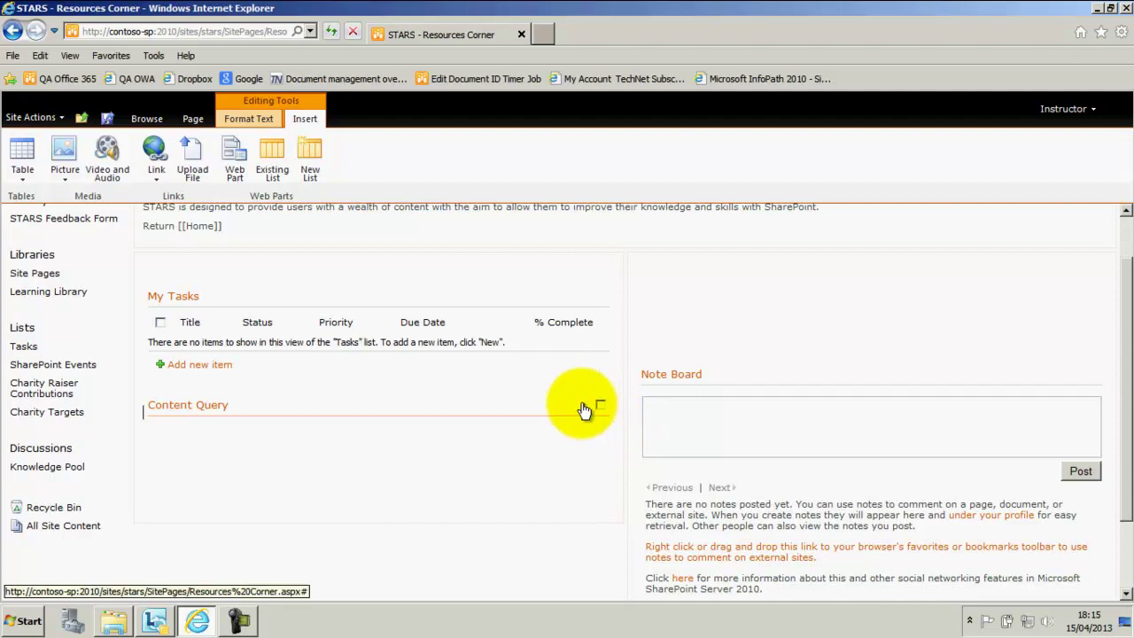
- Edit the Content Query web part and expand its Query section in the tool pane
click(586, 406)
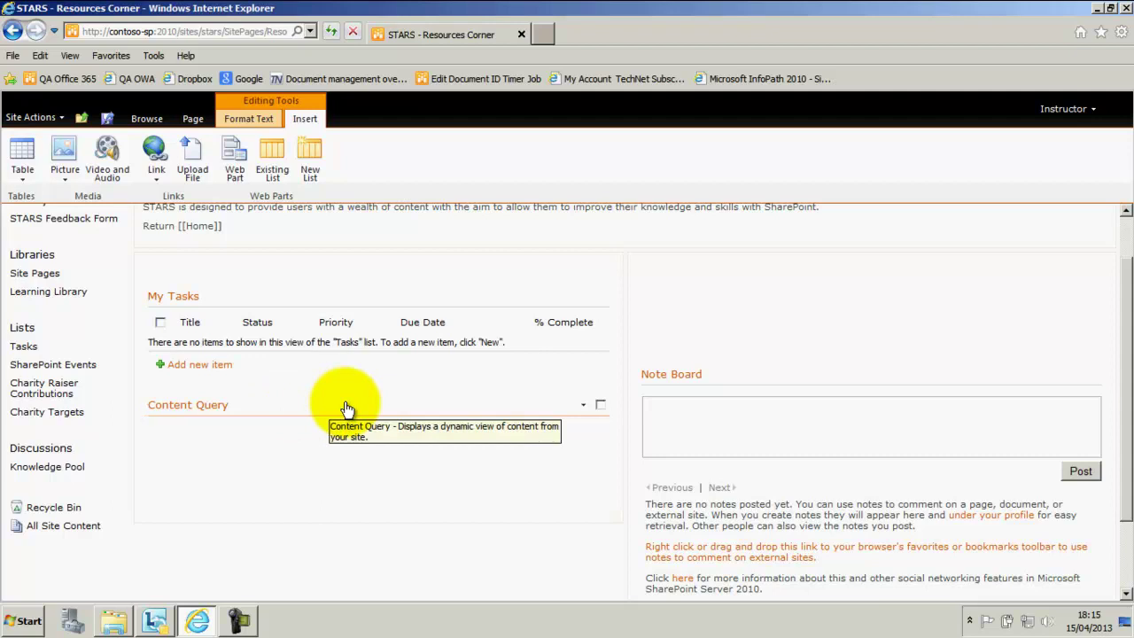
click(584, 406)
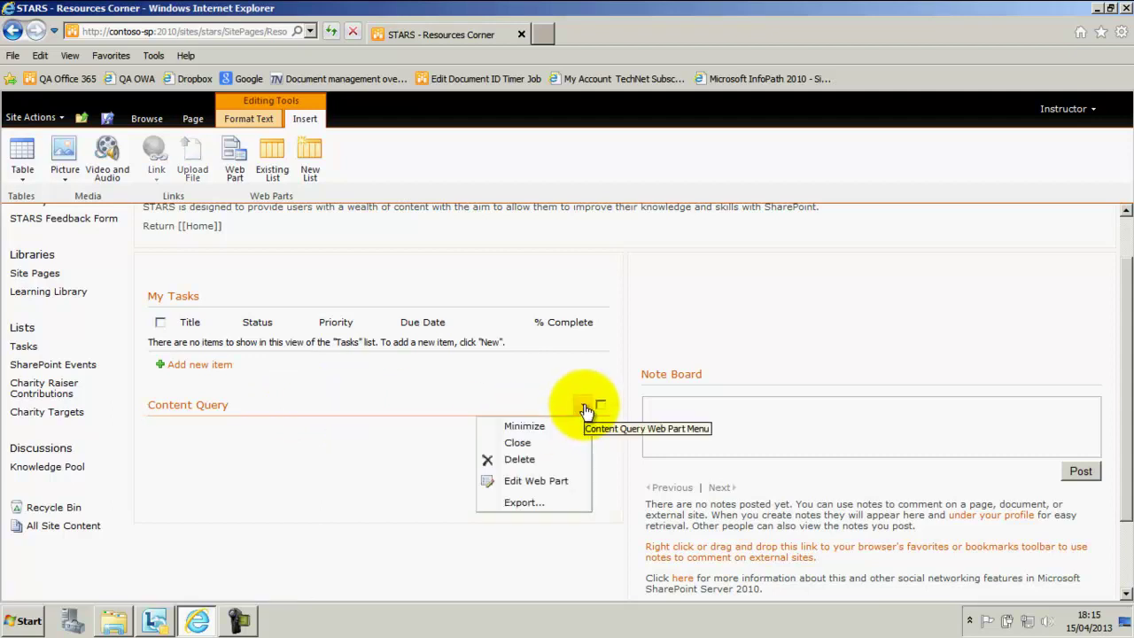
click(530, 480)
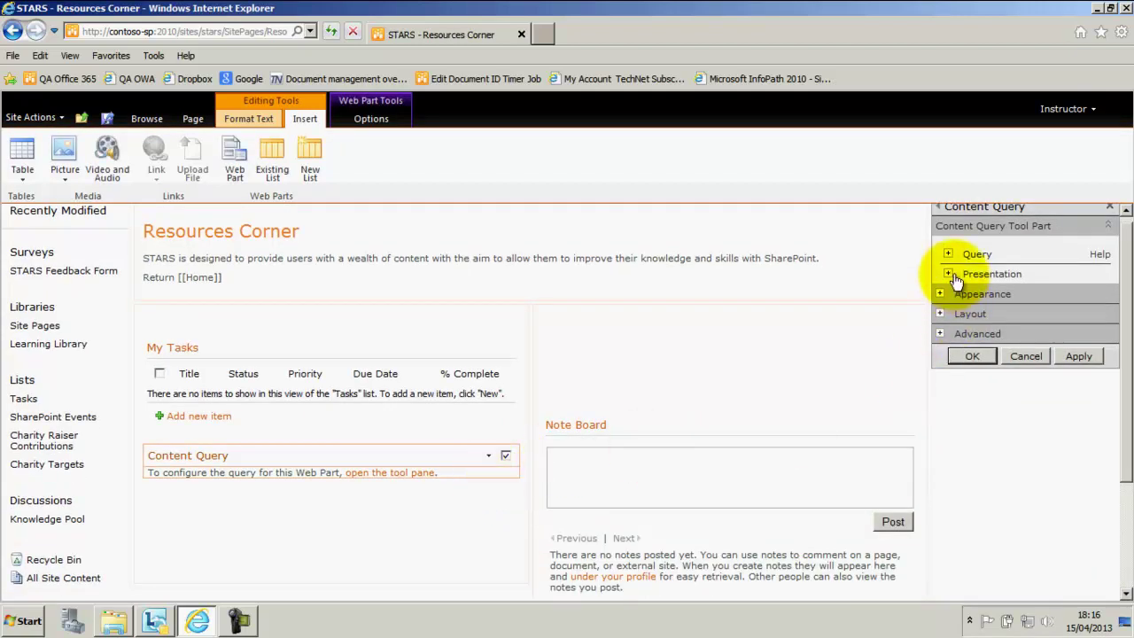
click(949, 255)
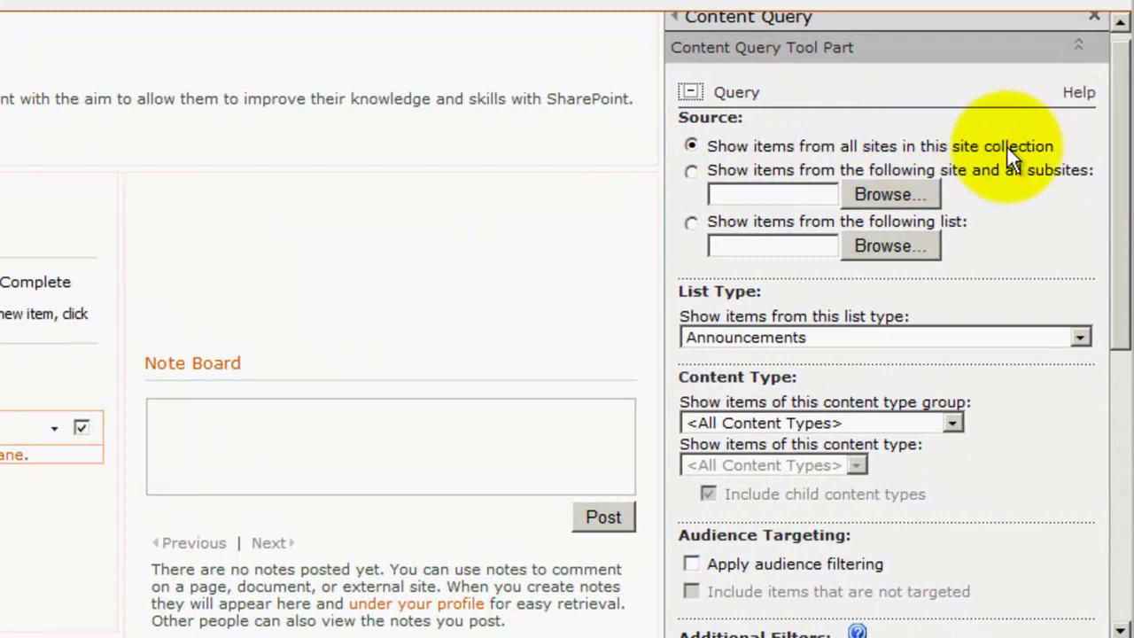
- Set the Content Query list type to Tasks and turn on audience filtering
click(750, 335)
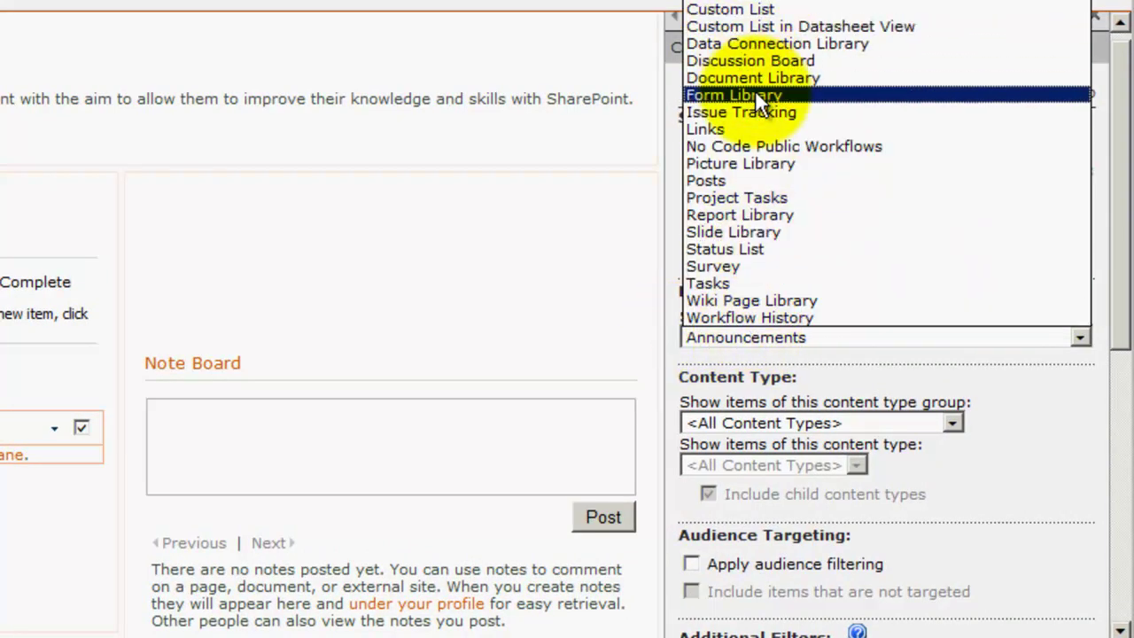
click(720, 282)
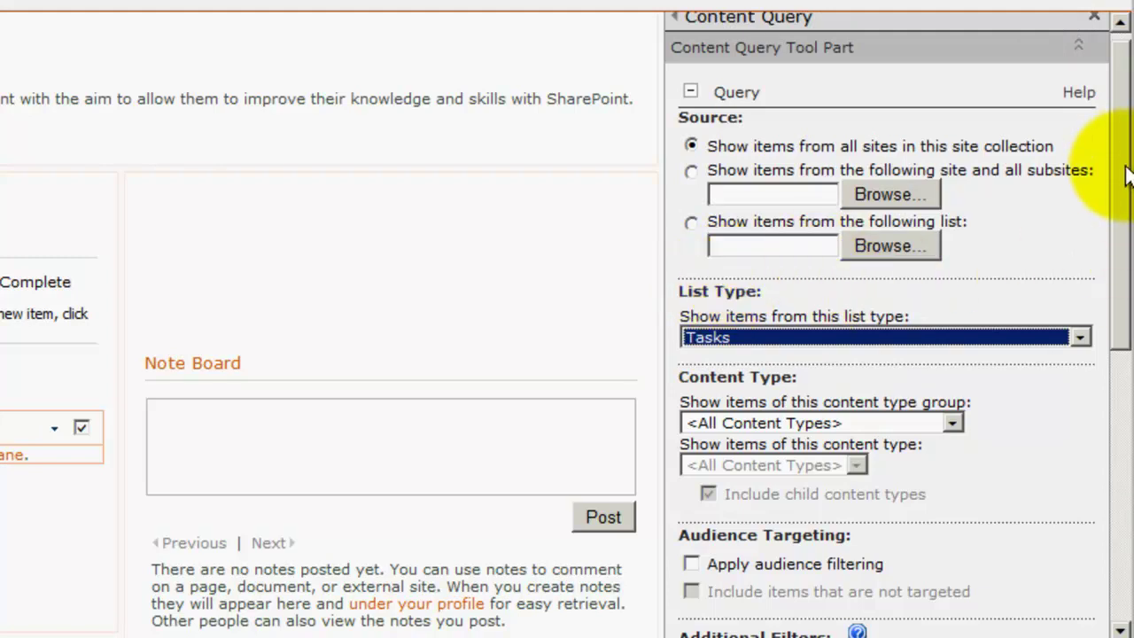
drag(1121, 169, 1109, 208)
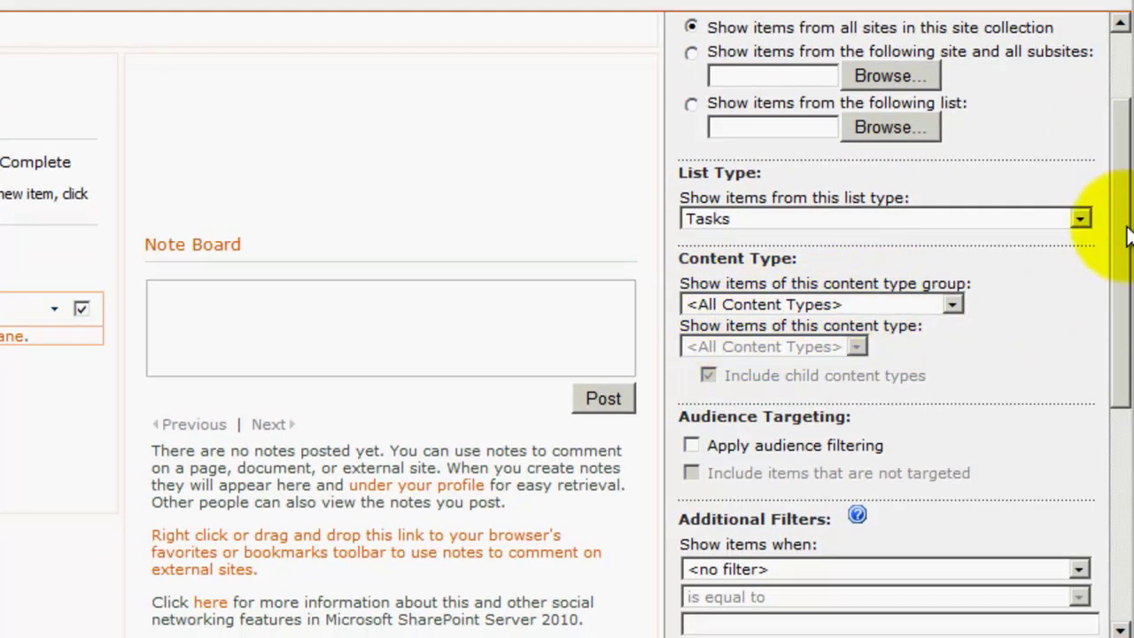
drag(1122, 238, 1124, 291)
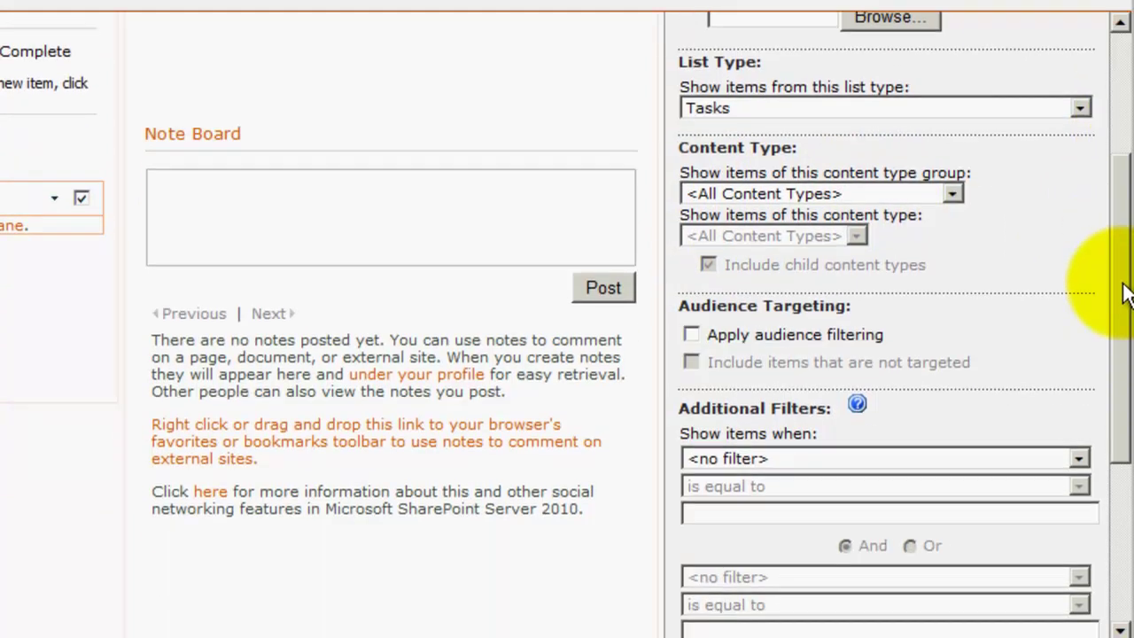
click(691, 335)
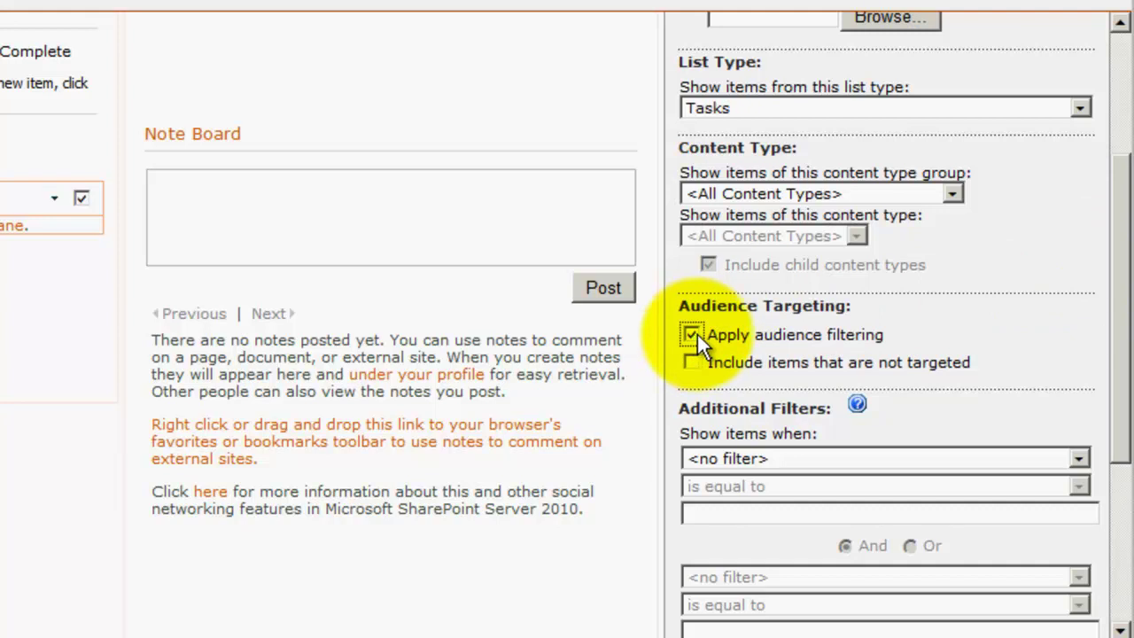
drag(1116, 177, 1122, 355)
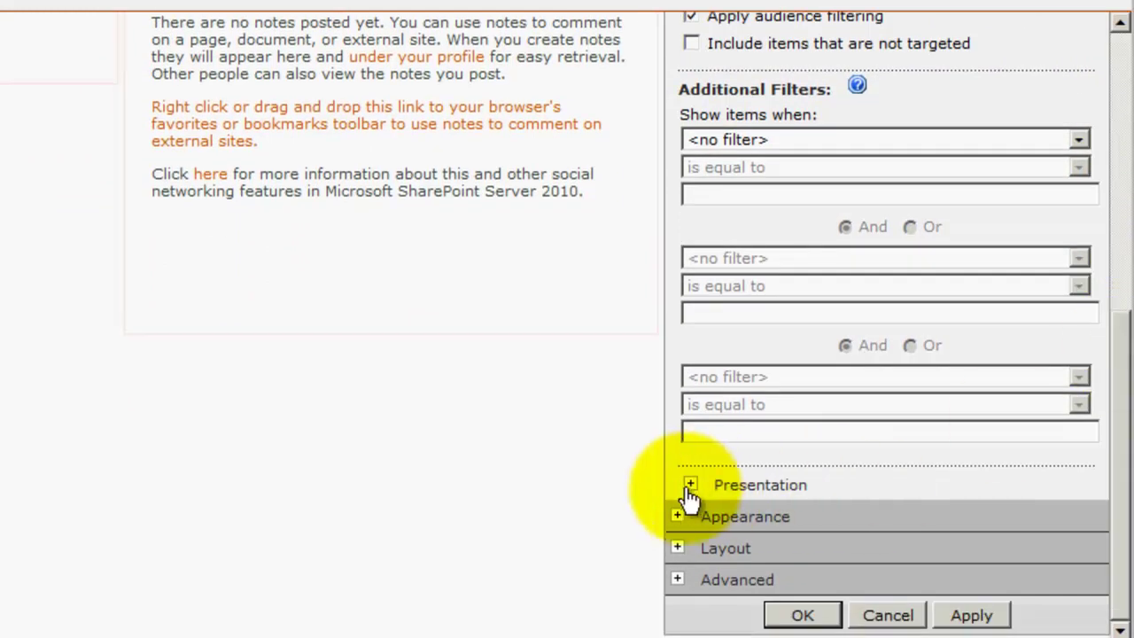
- Keep Default group style, set item style to Title only, and select the Title field
click(691, 487)
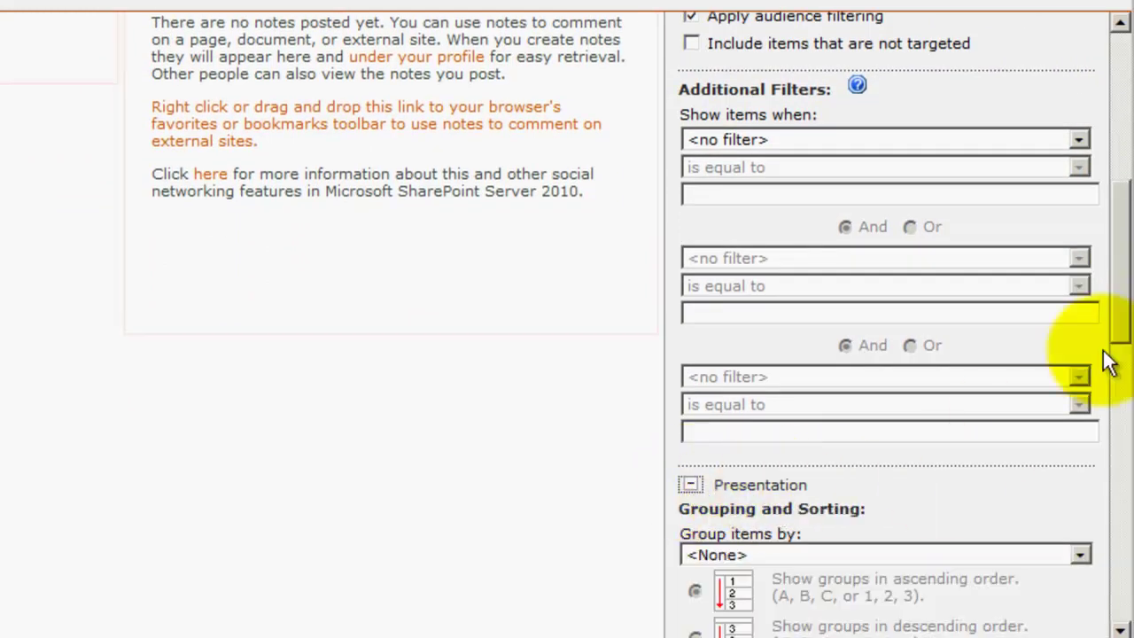
drag(1124, 252, 1116, 470)
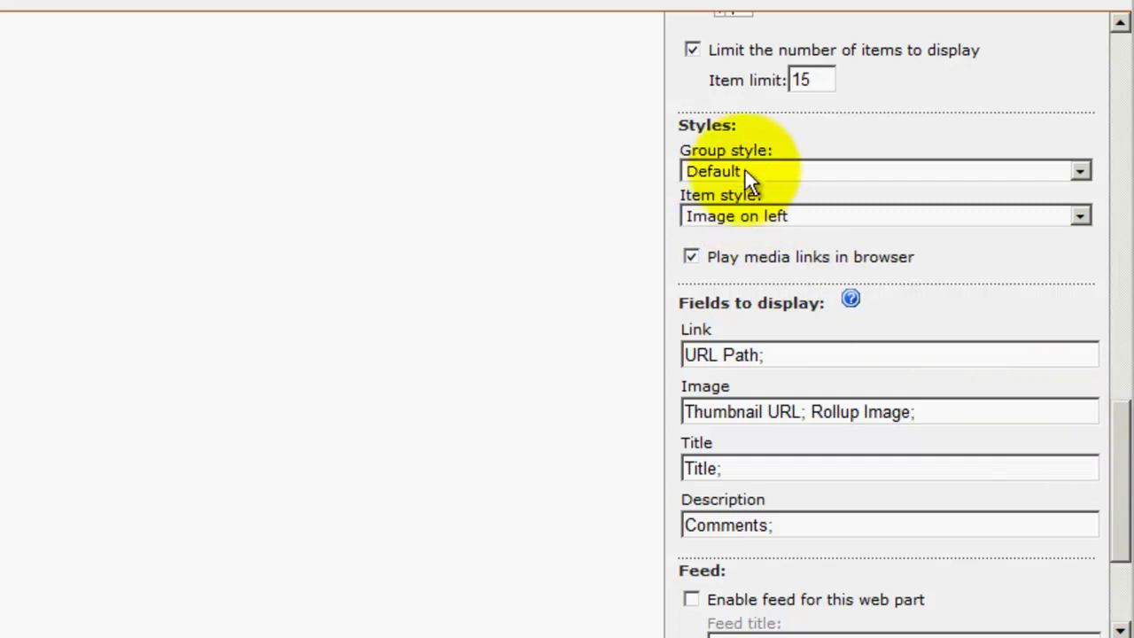
click(769, 171)
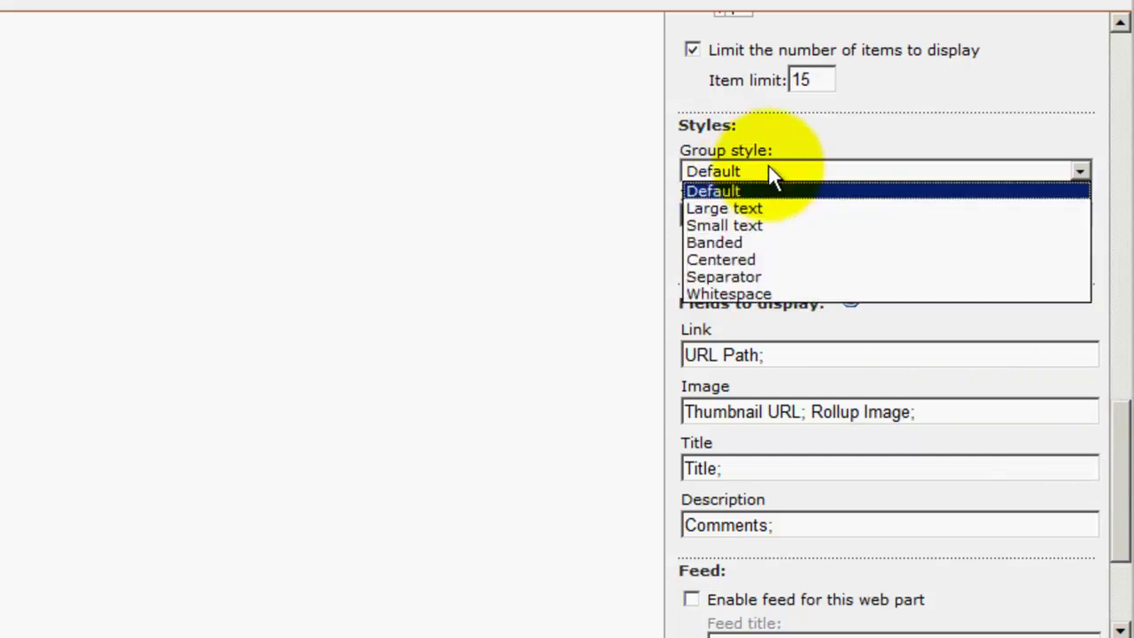
click(769, 171)
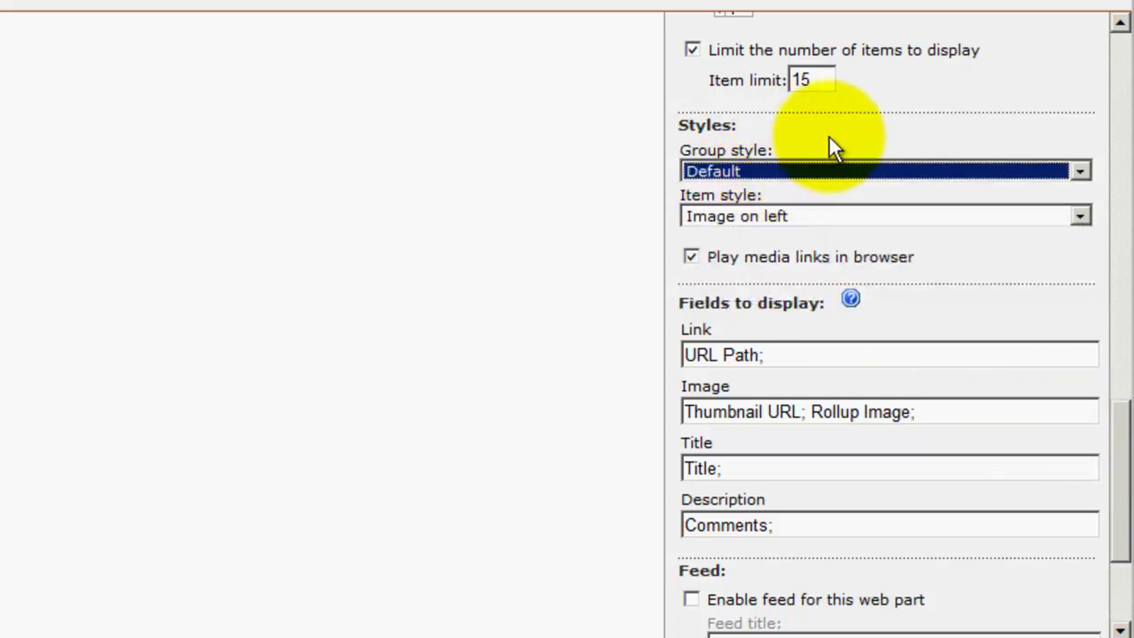
click(733, 219)
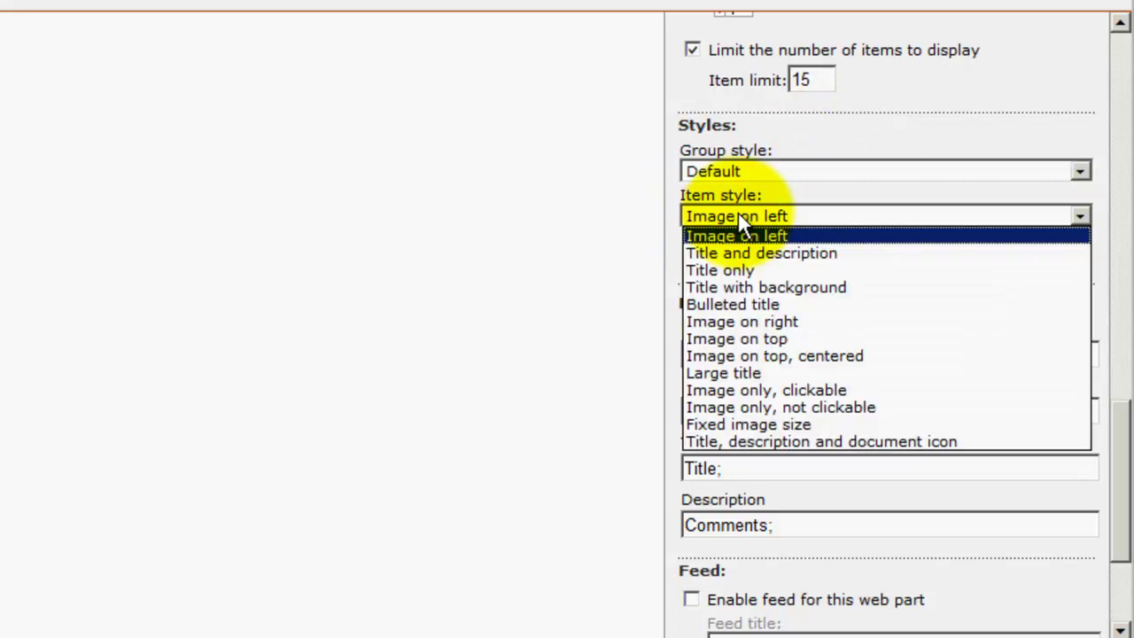
click(723, 270)
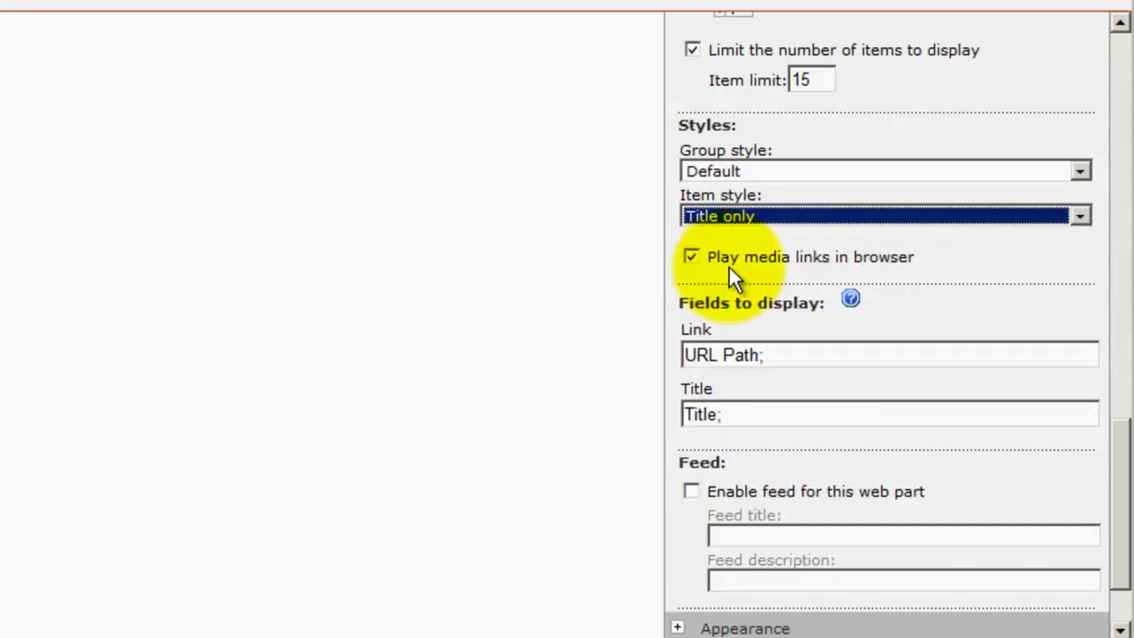
double_click(752, 414)
scroll(750, 372, down, 1)
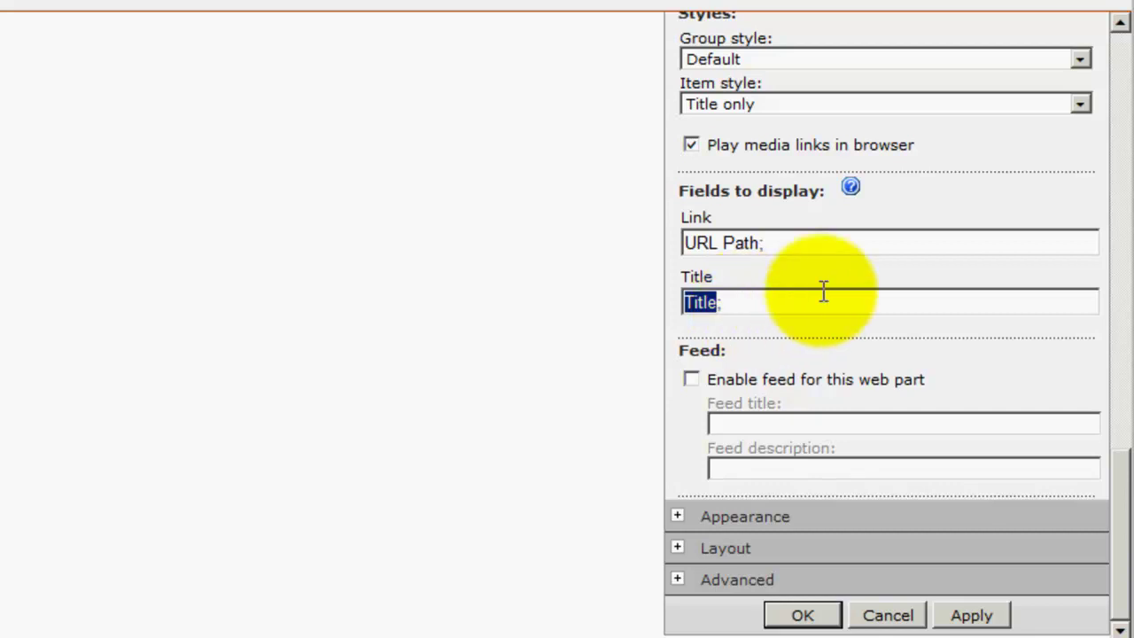
- Review the site column gallery from the Fields to display help, then apply the Content Query settings
click(851, 192)
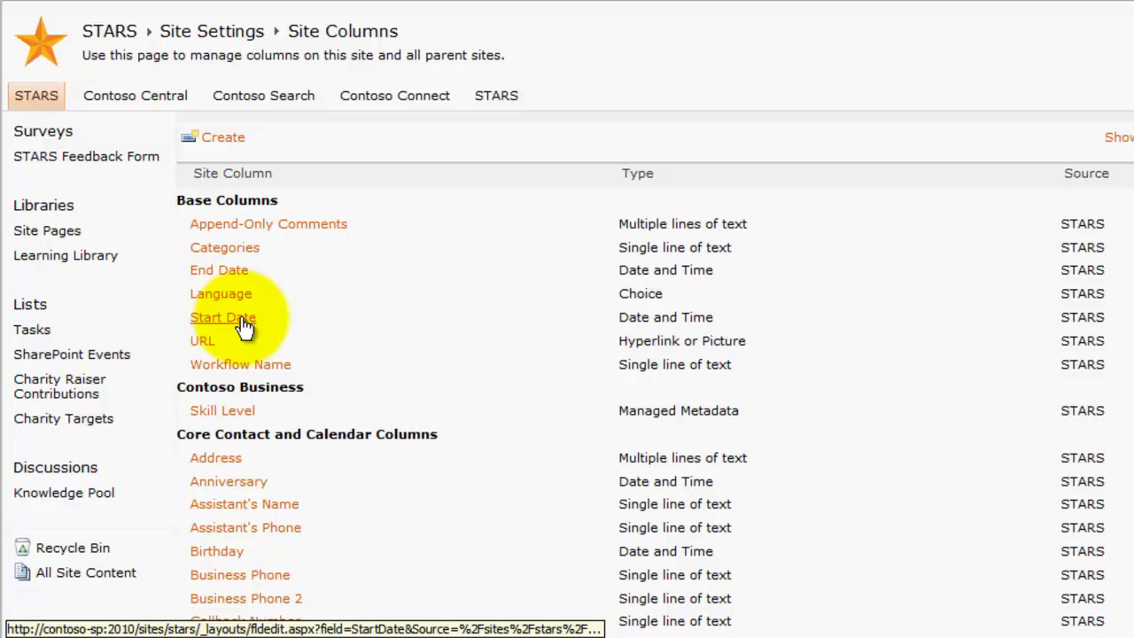
click(12, 55)
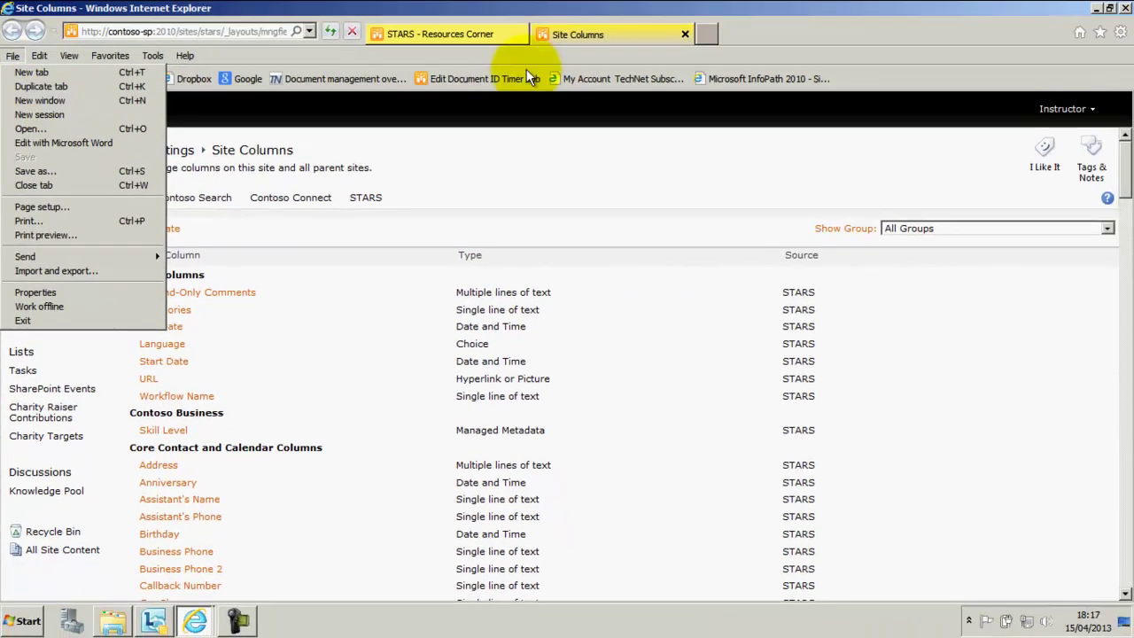
click(470, 34)
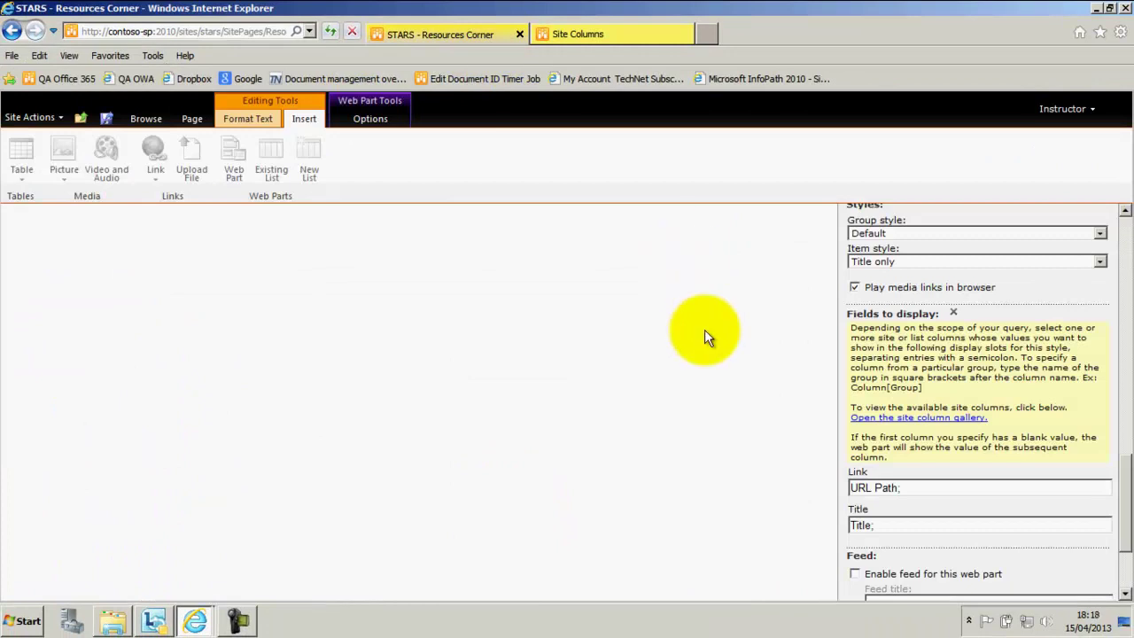
click(955, 313)
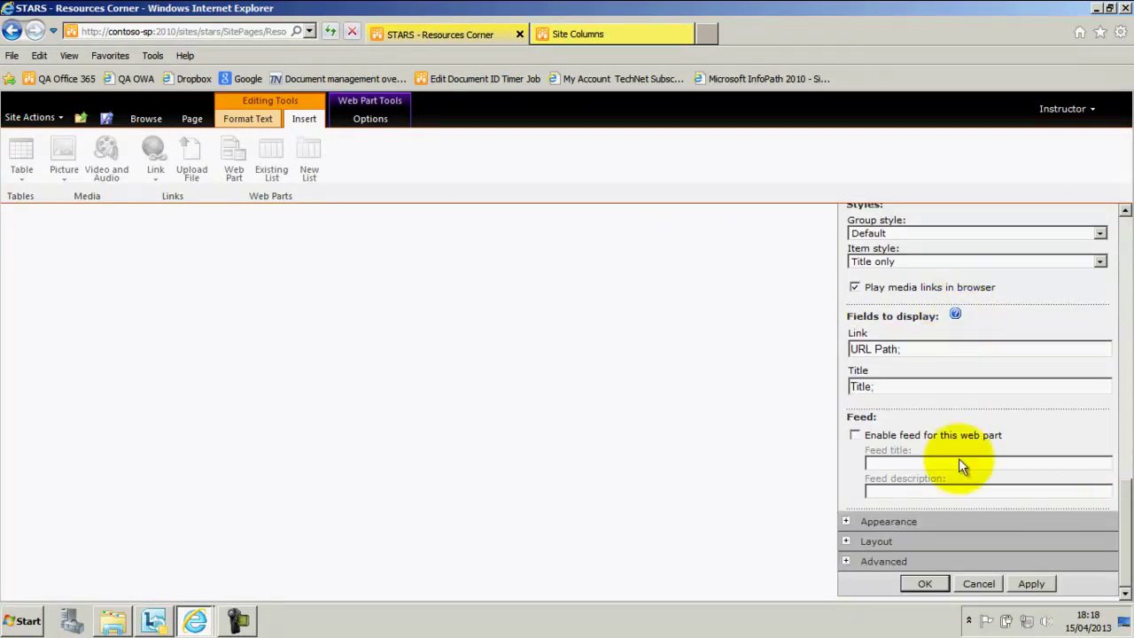
scroll(1119, 521, up, 3)
scroll(1119, 520, down, 3)
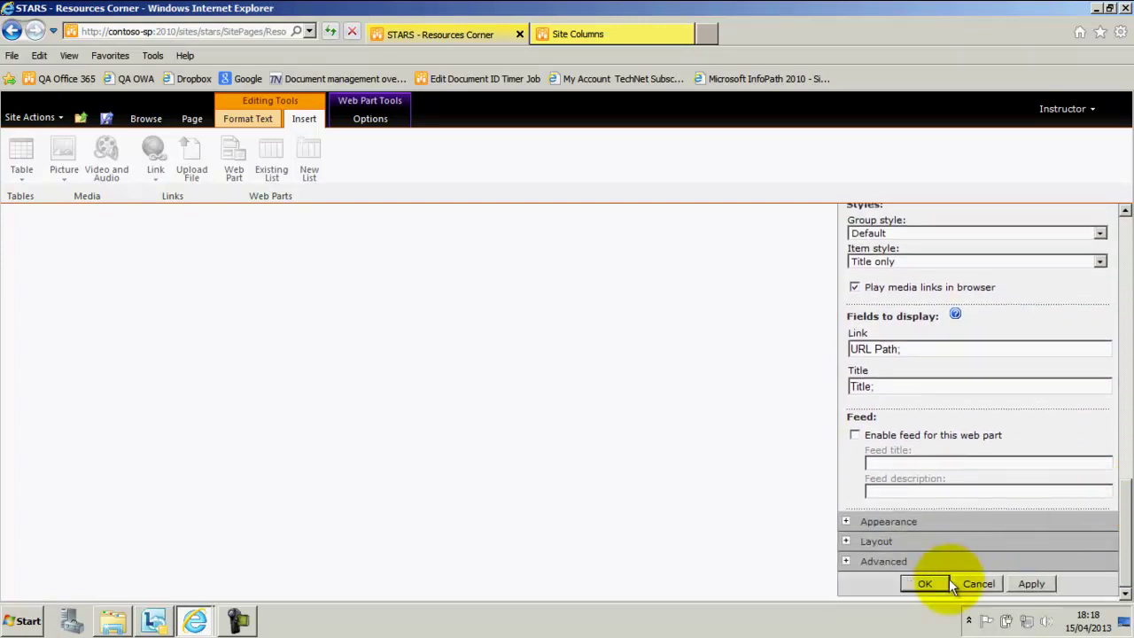
click(930, 582)
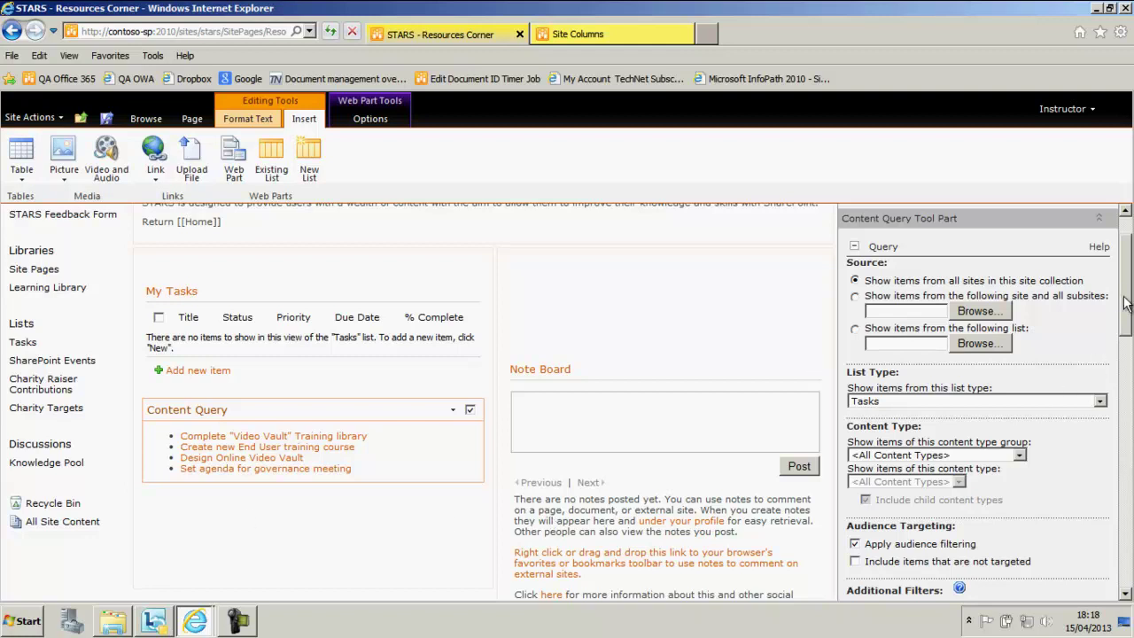
- Include items that are not targeted in the query and save, bringing the list to five tasks
drag(1127, 284, 1114, 323)
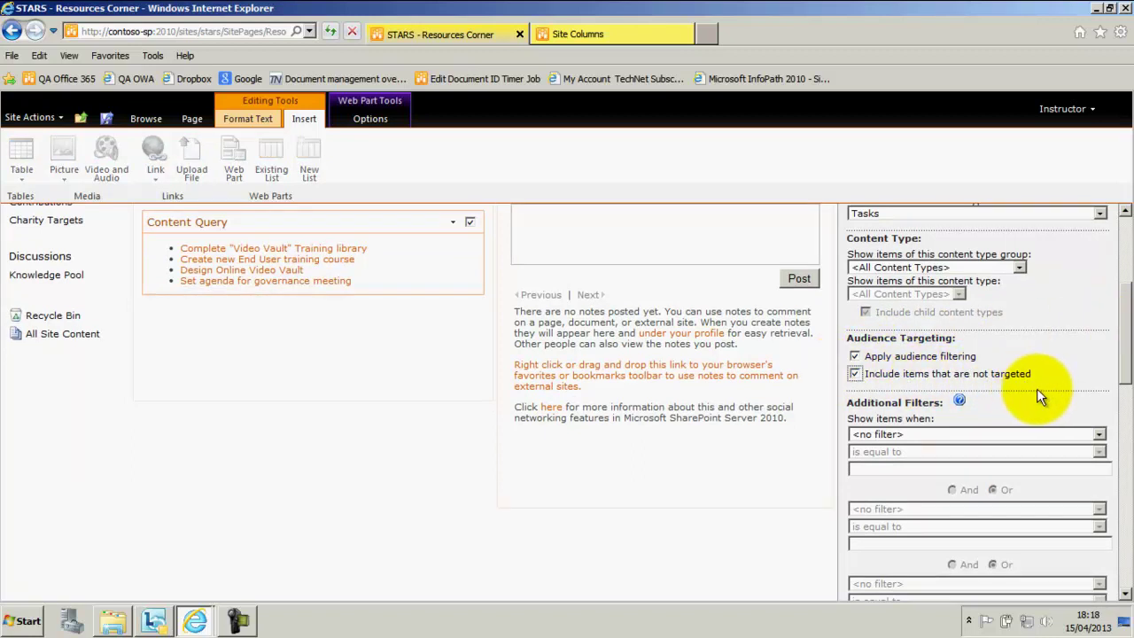
scroll(1044, 387, down, 3)
scroll(949, 562, down, 15)
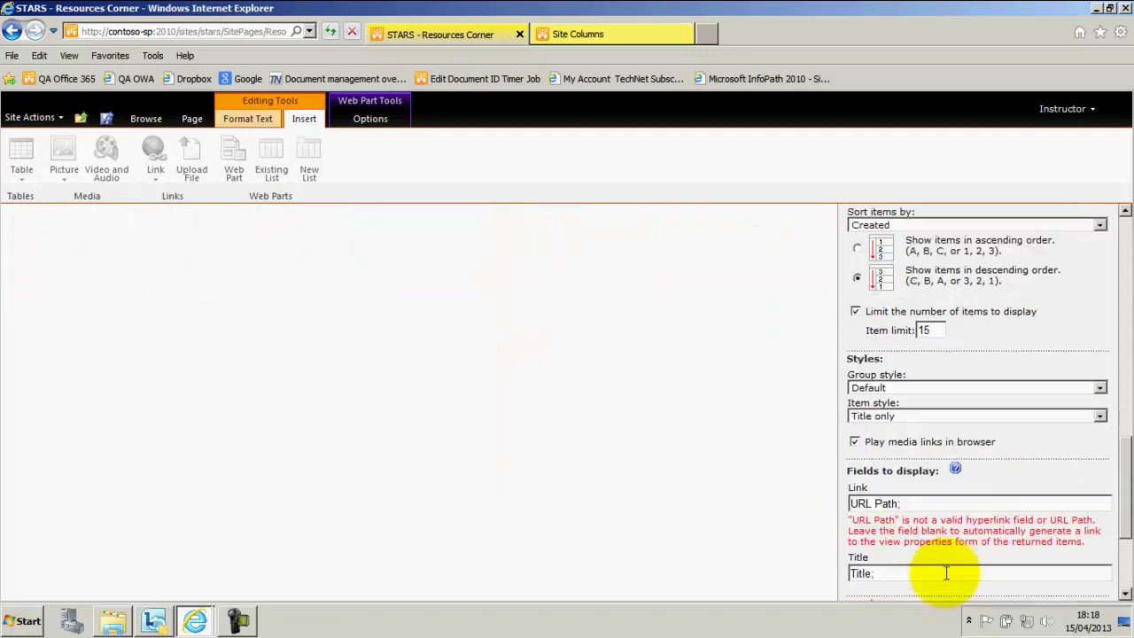
click(934, 578)
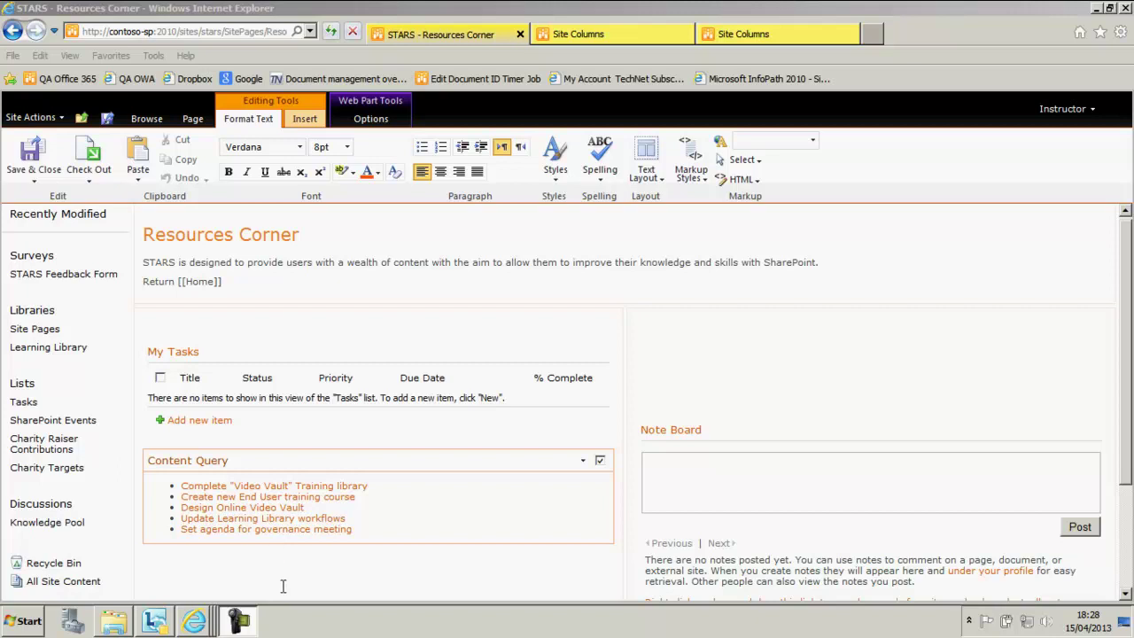
- Enter URL Path in the Content Query's Link field and look up the site column gallery
click(584, 461)
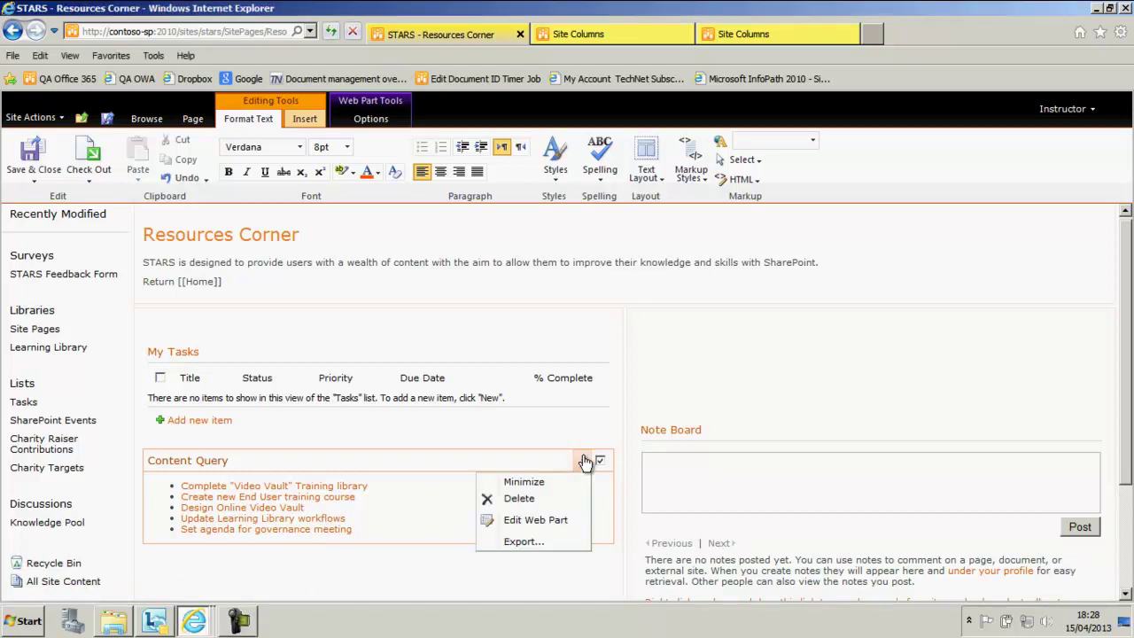
click(557, 520)
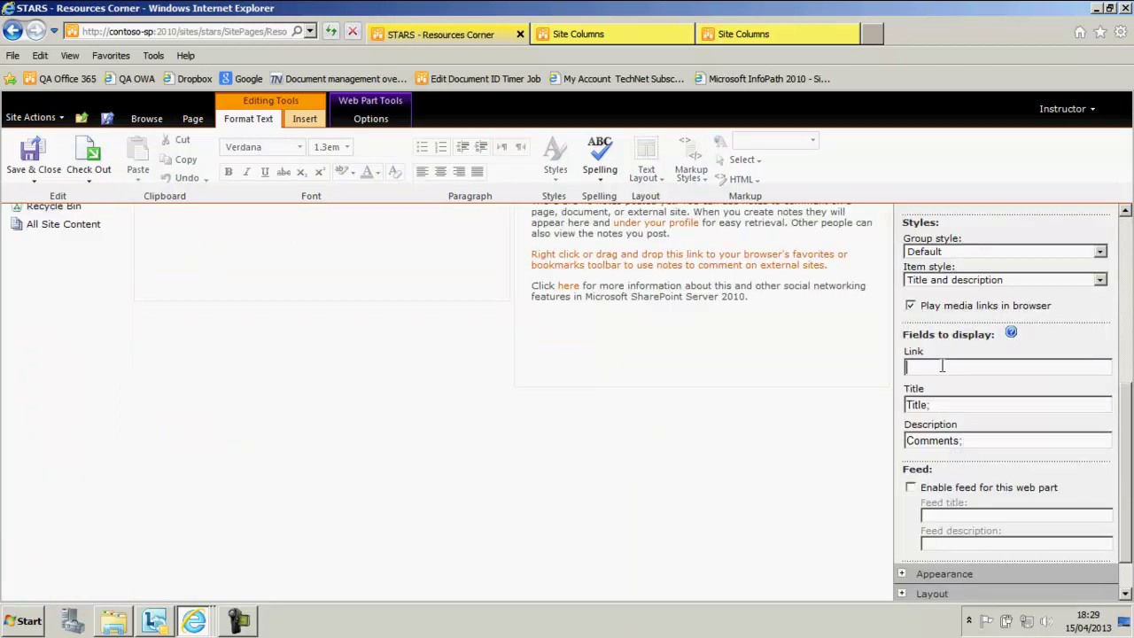
text(URL )
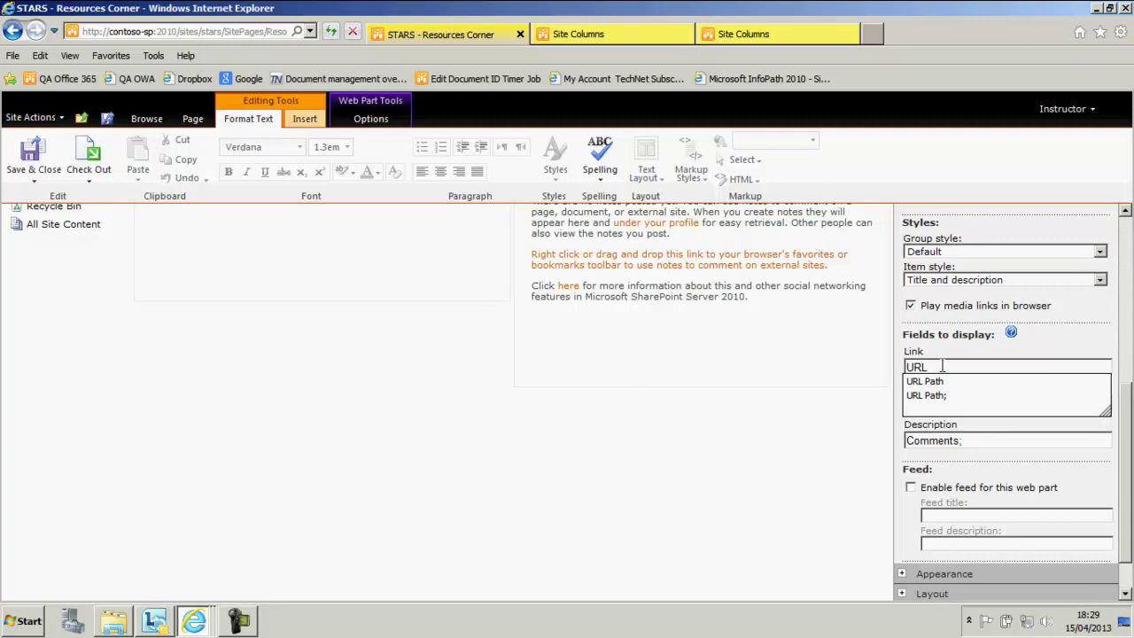
text(Path)
click(1003, 351)
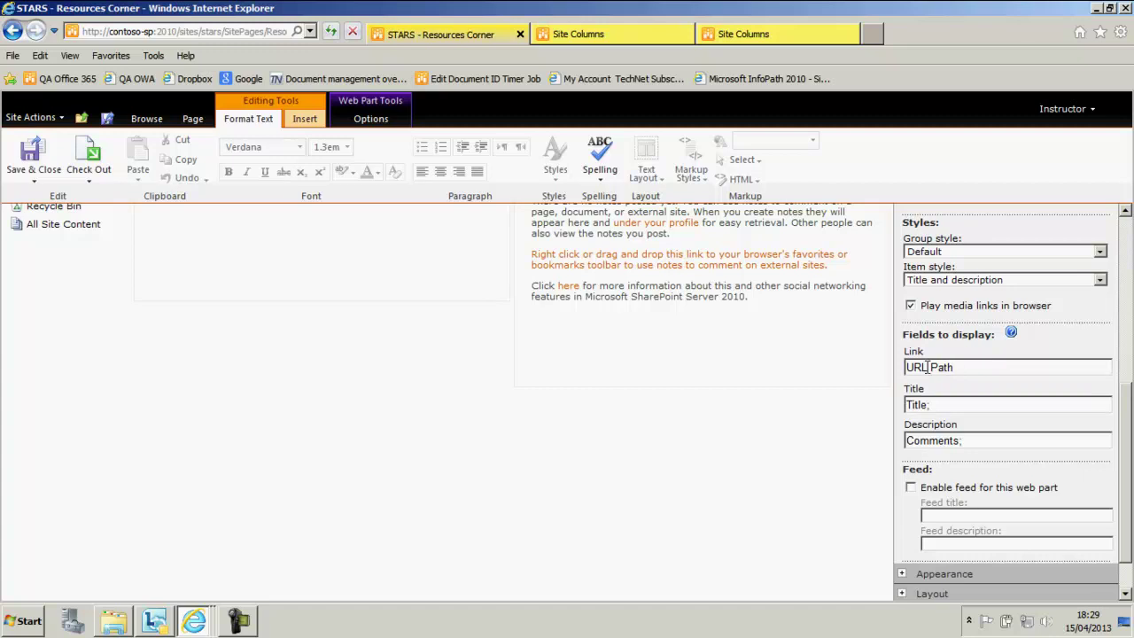
drag(928, 367, 969, 369)
click(1012, 333)
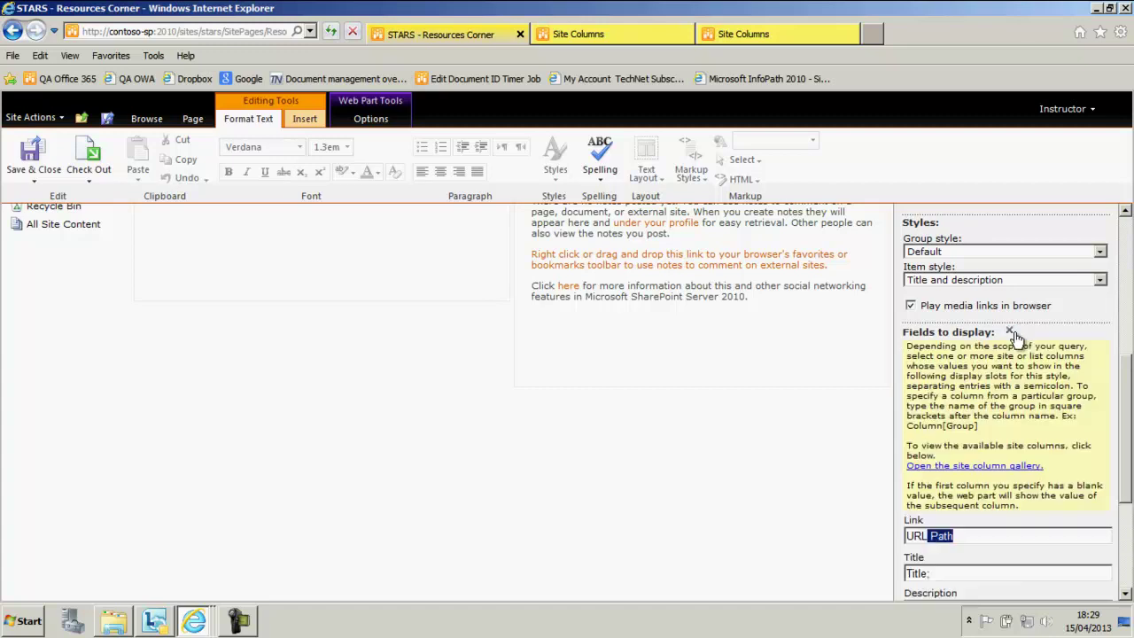
click(962, 466)
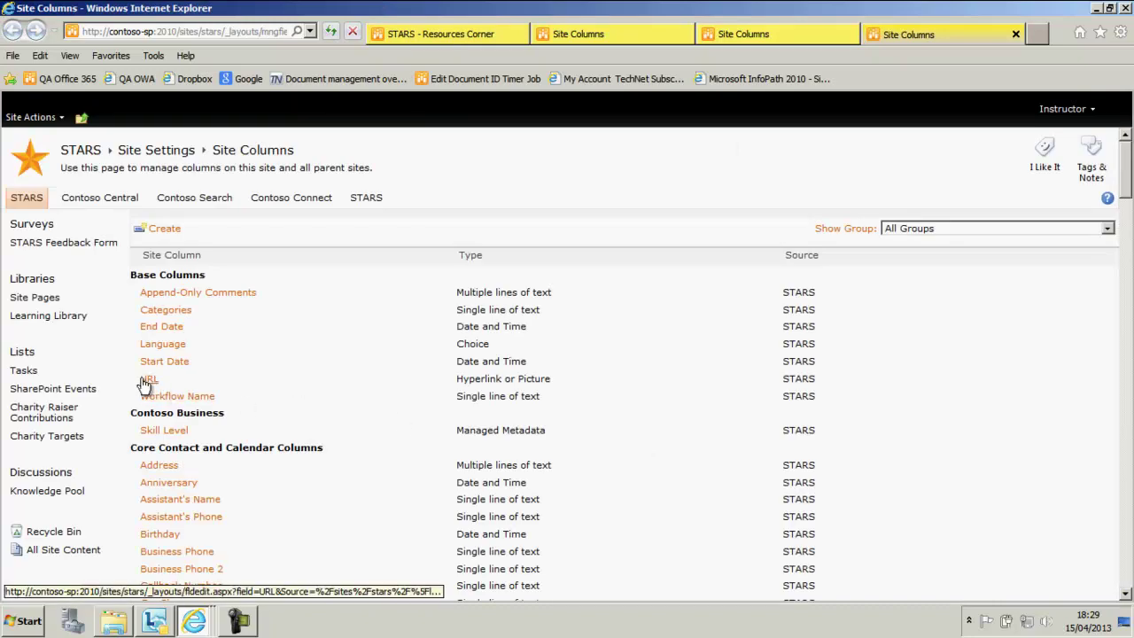
- Clear the Link field so items link to their task properties, and save the web part
click(441, 36)
scroll(857, 389, down, 1)
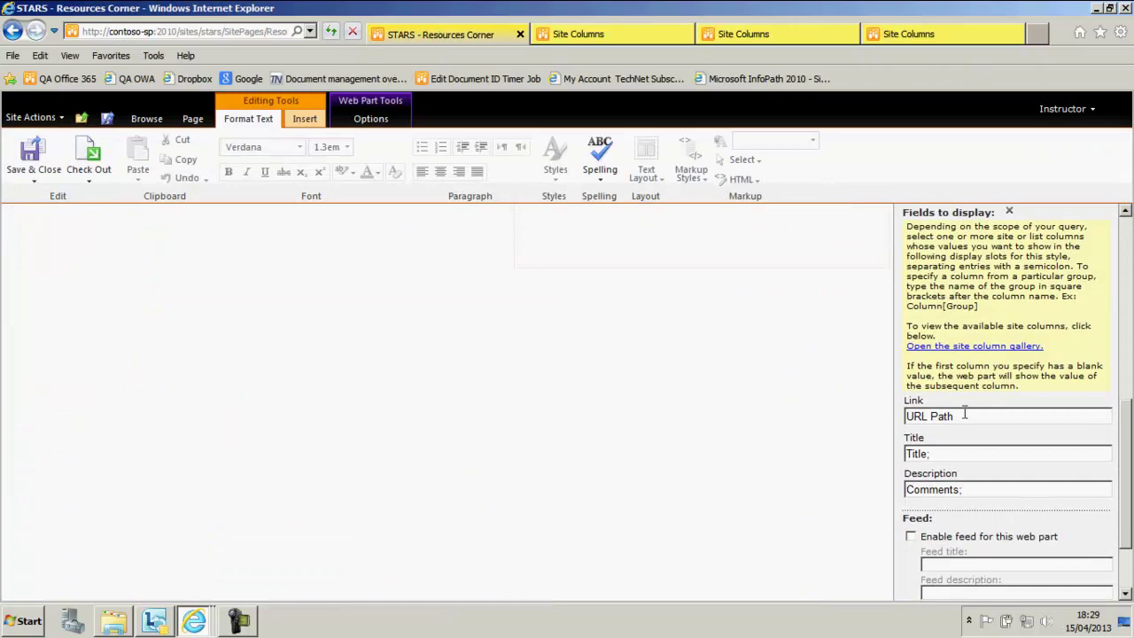
key(ctrl+a)
key(Delete)
scroll(915, 415, down, 2)
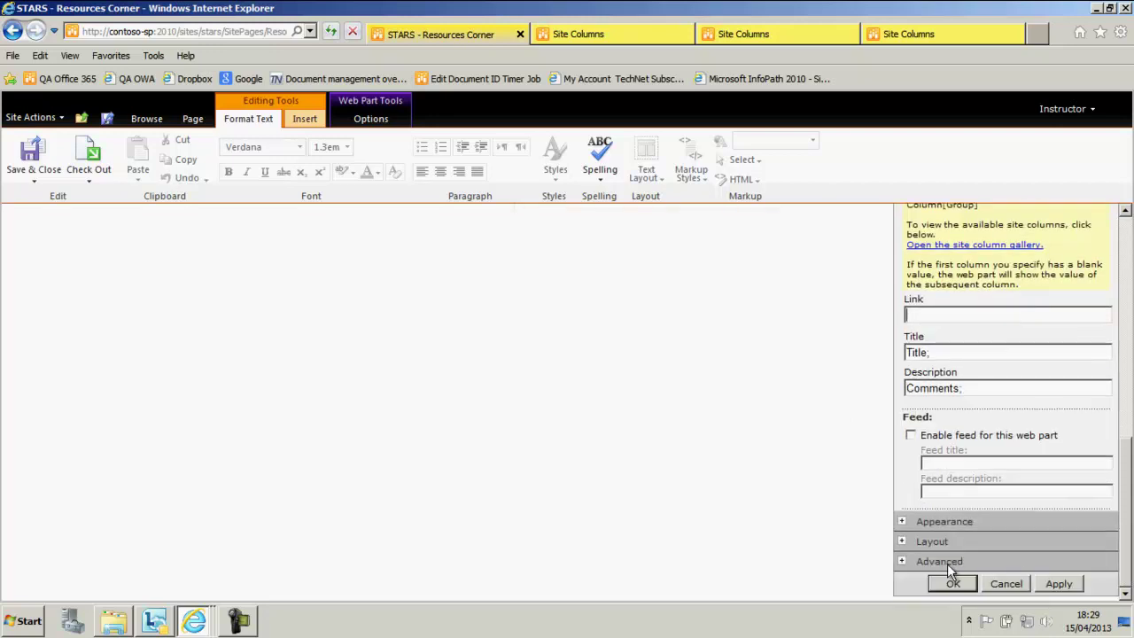
click(950, 585)
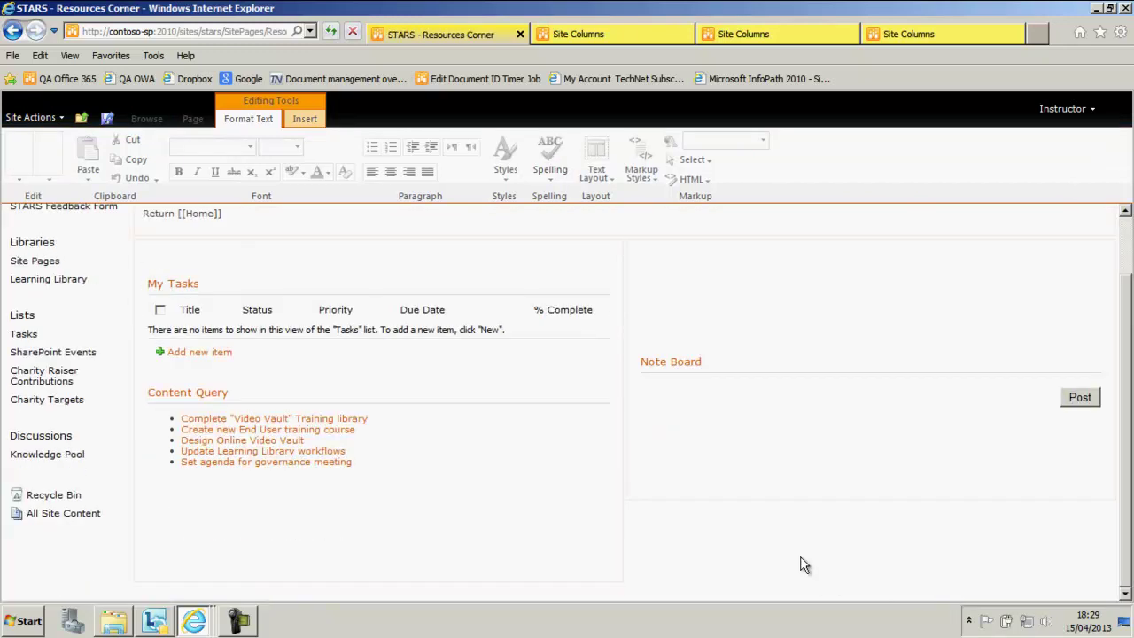
- Select the Content Query web part showing the five task titles on the Resources Corner page
click(261, 420)
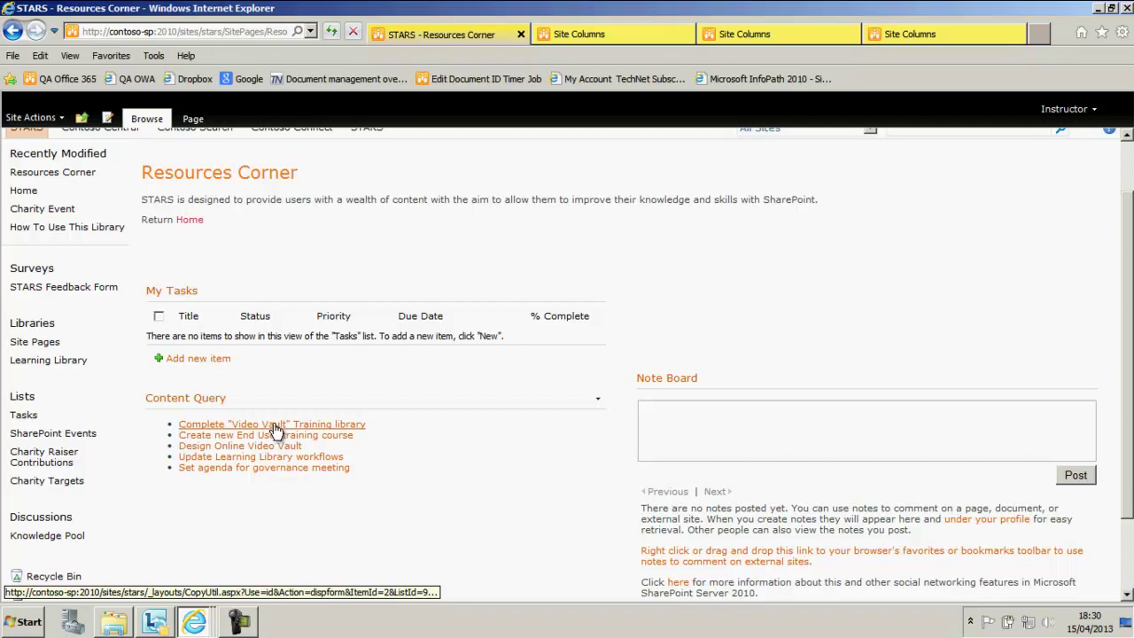
click(274, 425)
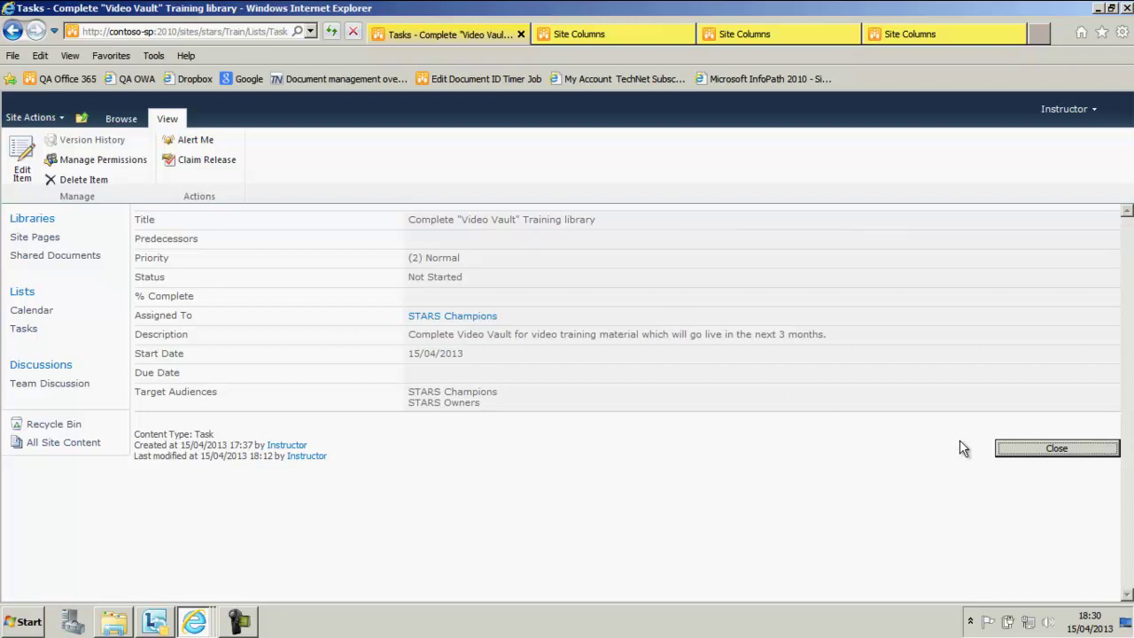
click(1041, 449)
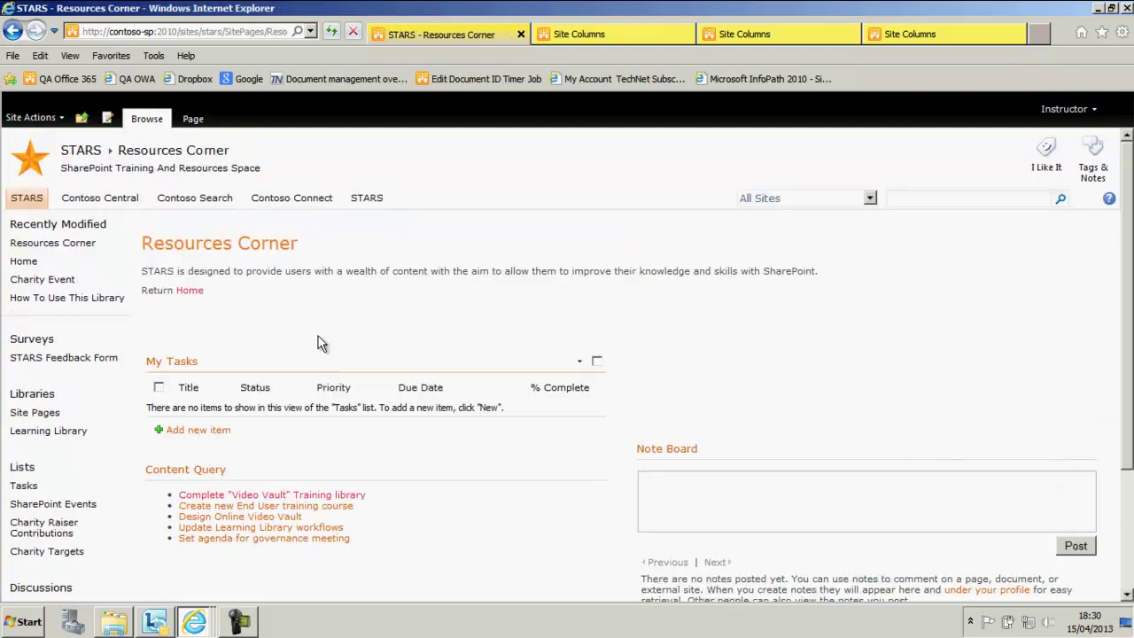
scroll(325, 335, down, 3)
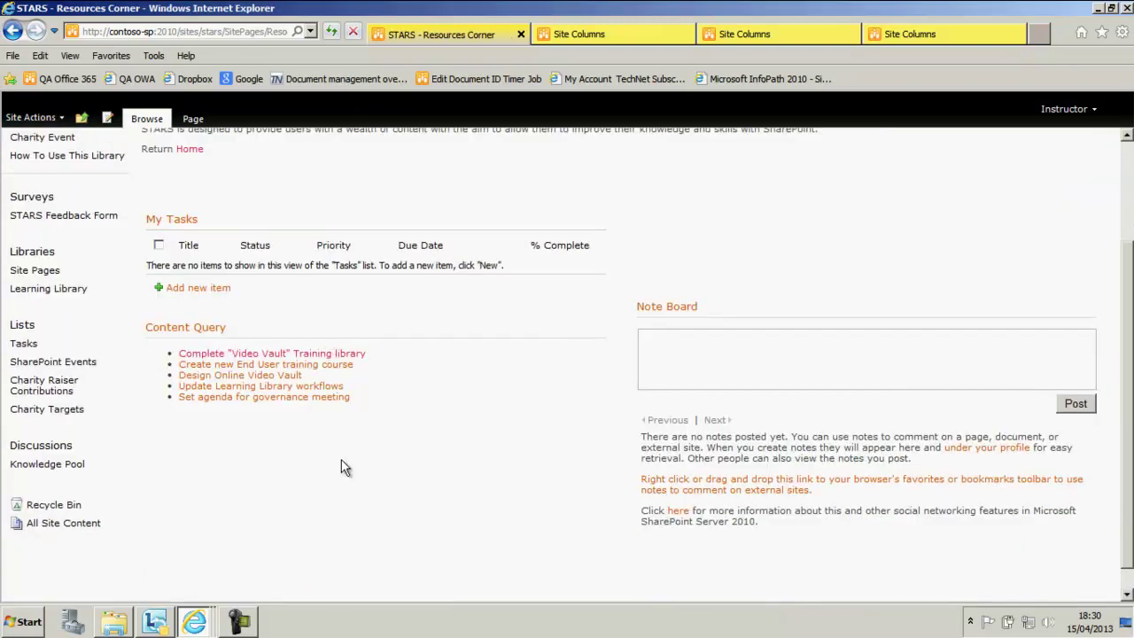
scroll(344, 468, up, 2)
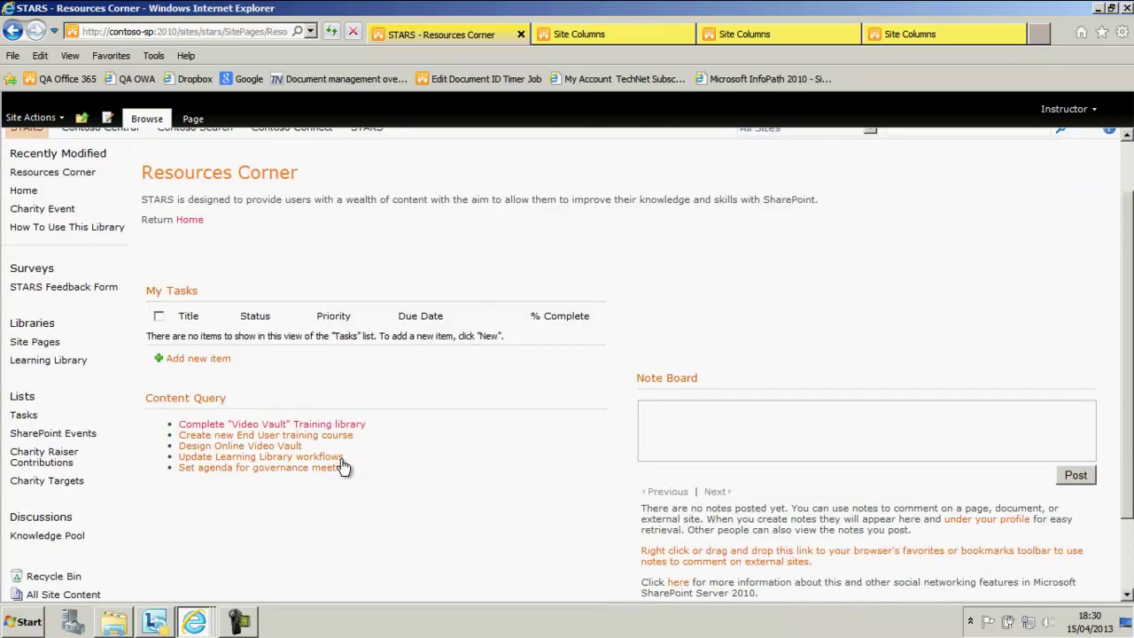